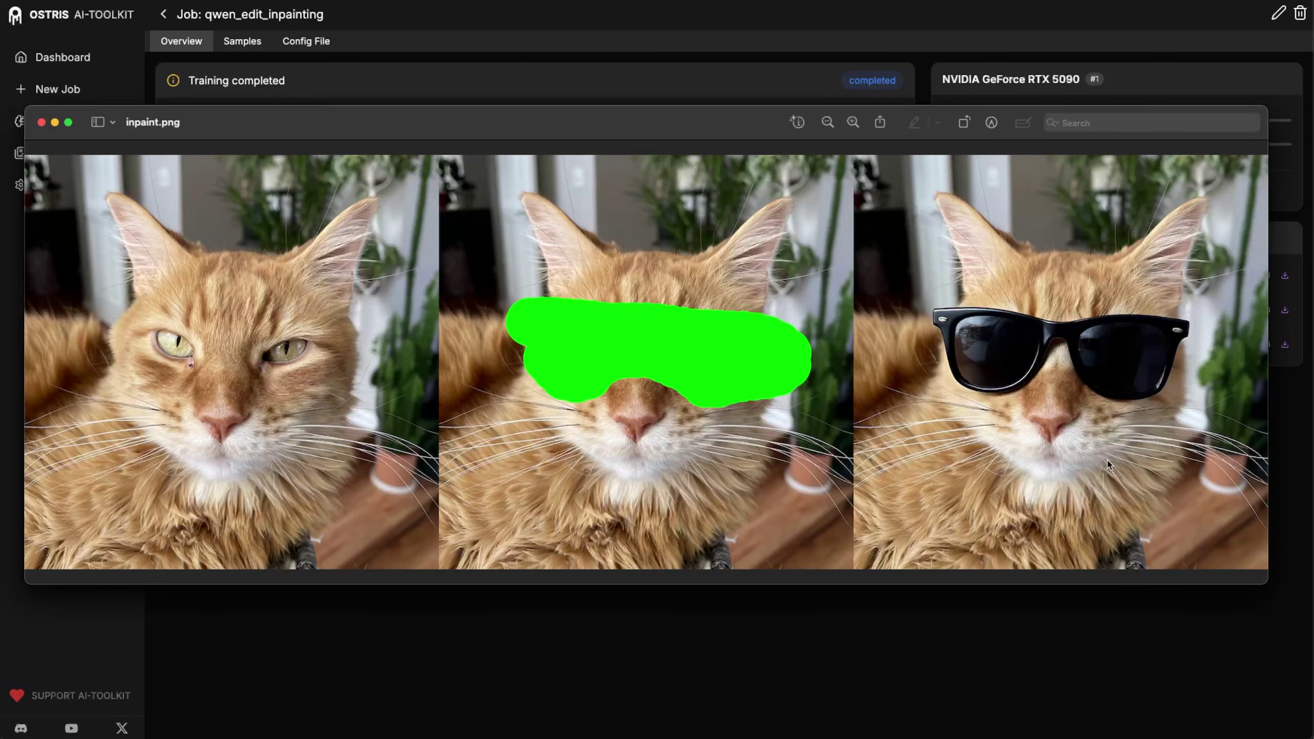
Step: Close the inpaint.png cat-sunglasses comparison image
{"action": "key", "text": "super+w"}
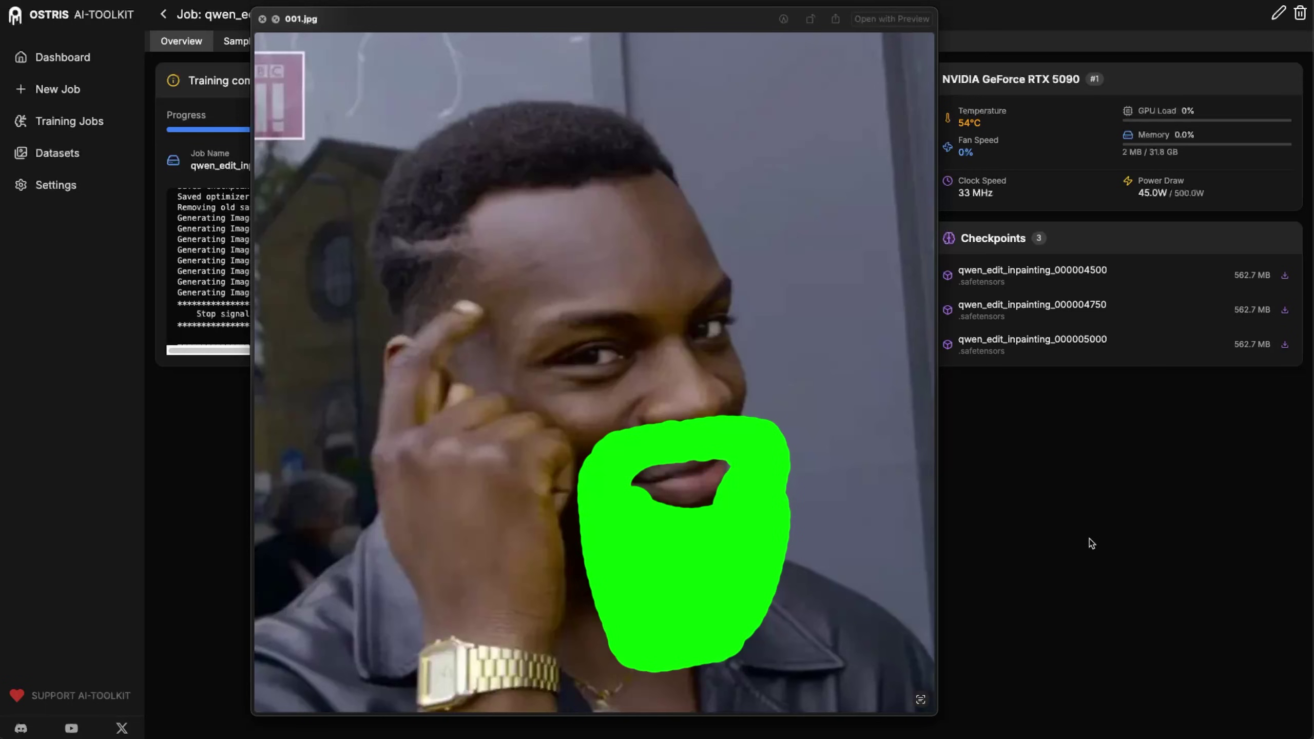
Step: Step through the masked test images from the snowy tent to zaphod.jpg, then close the preview
{"action": "key", "text": "Down"}
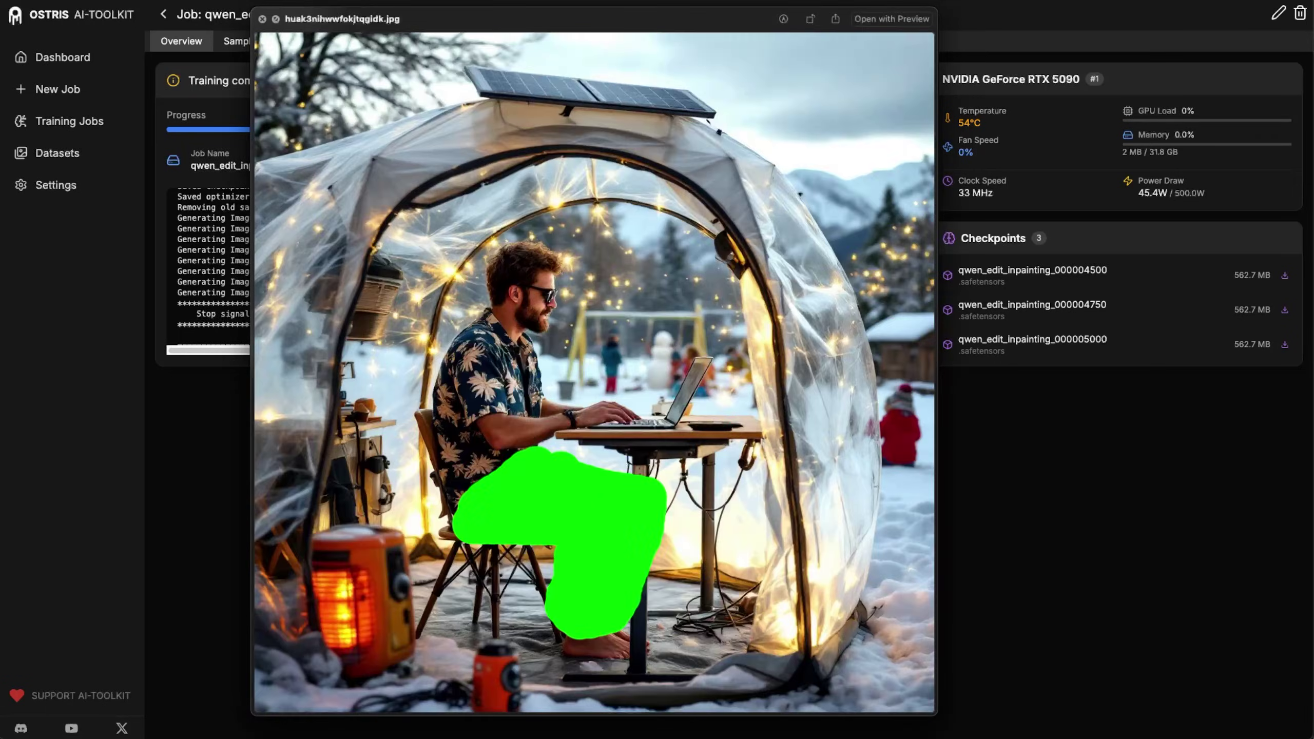
{"action": "key", "text": "Down"}
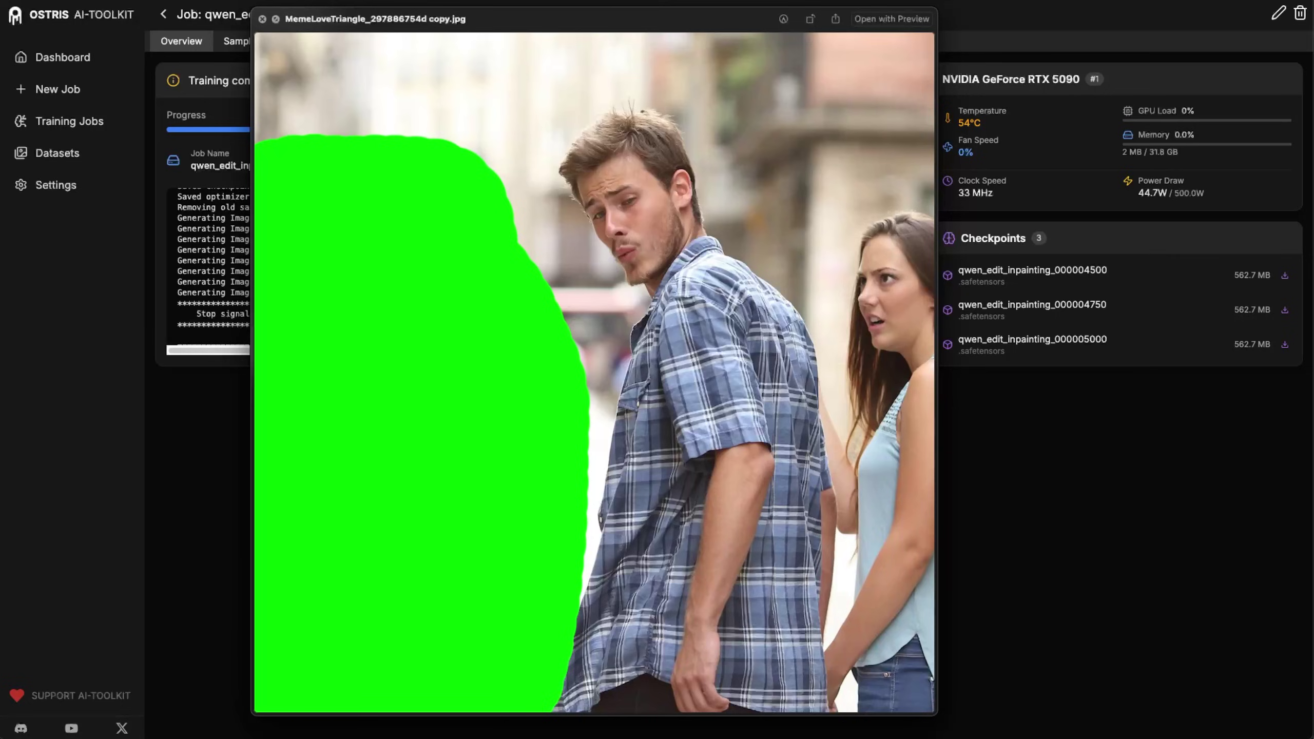
{"action": "key", "text": "Down"}
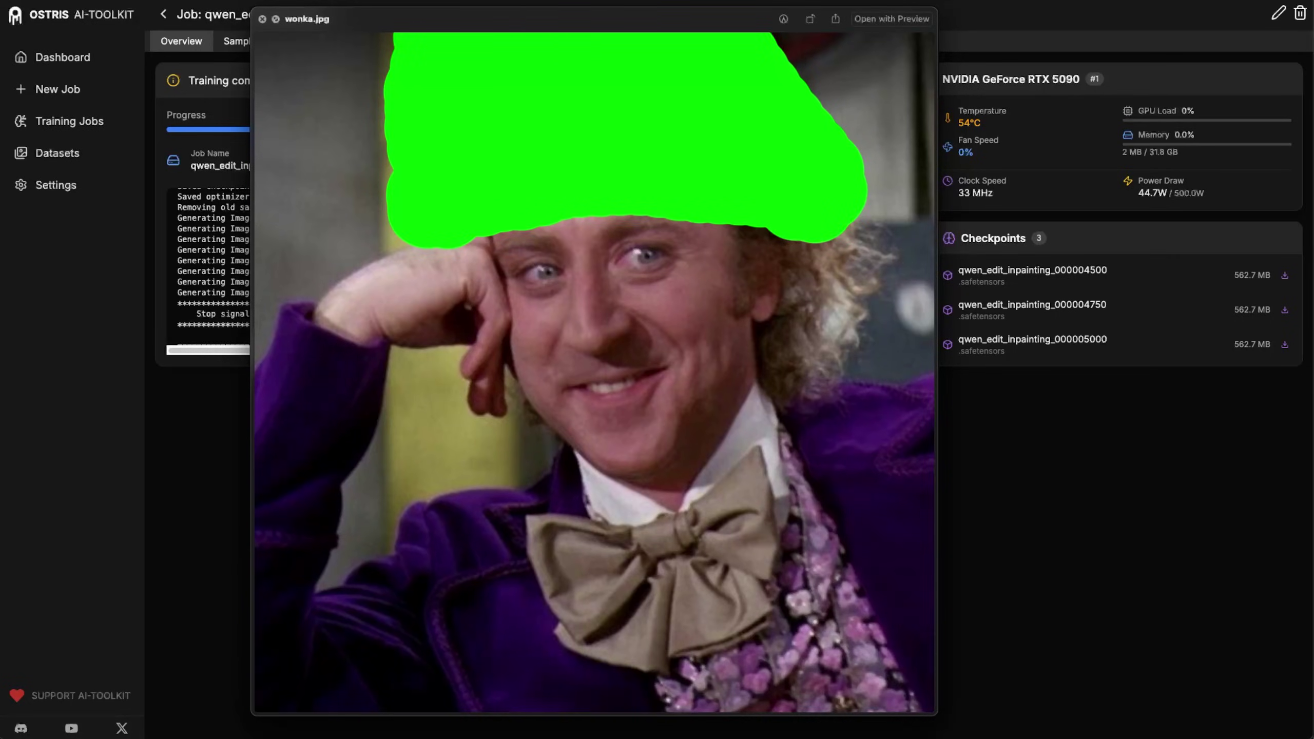
{"action": "key", "text": "Down"}
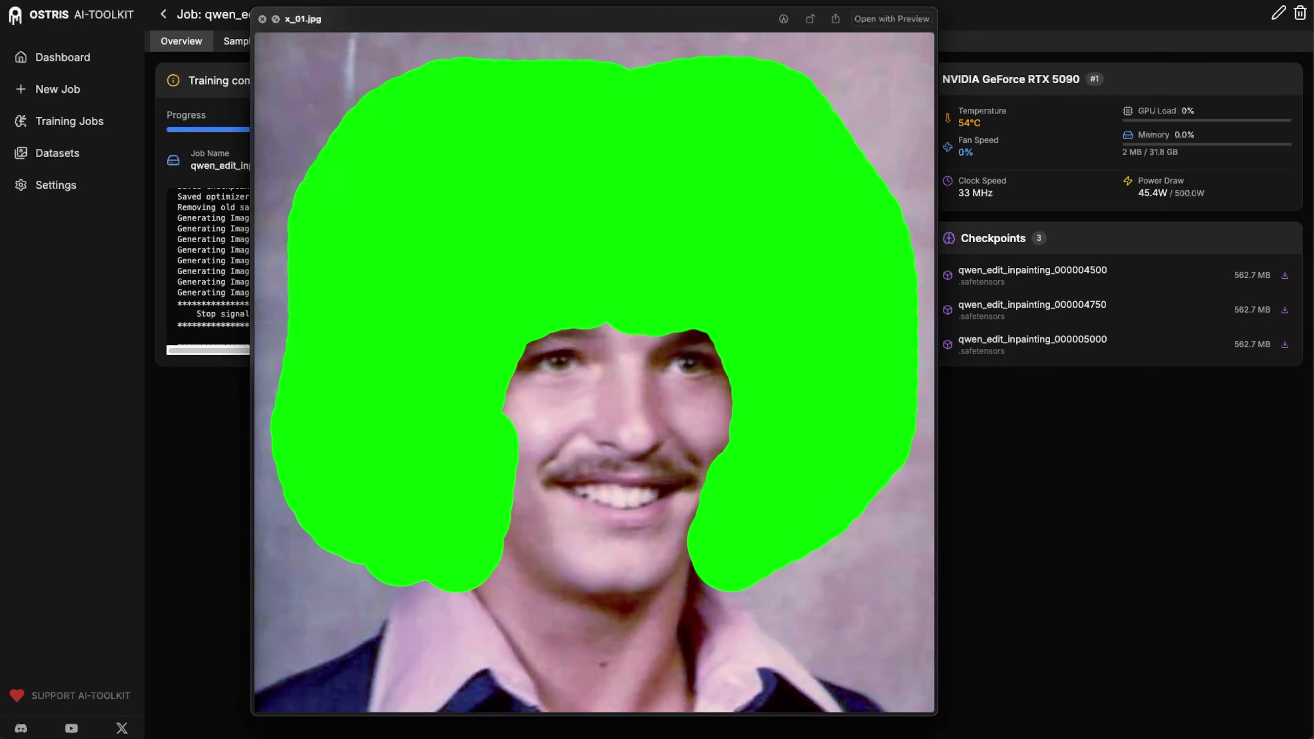
{"action": "key", "text": "Down"}
{"action": "key", "text": "Down"}
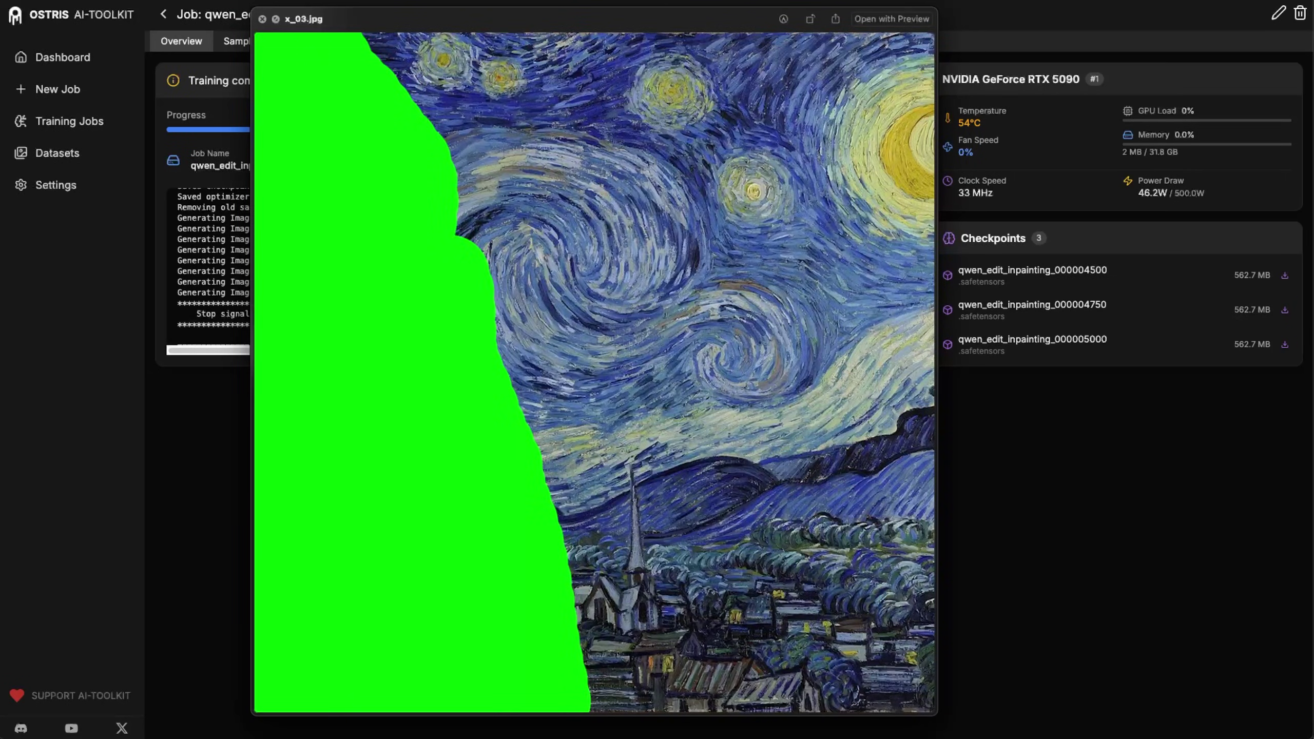
{"action": "key", "text": "Down"}
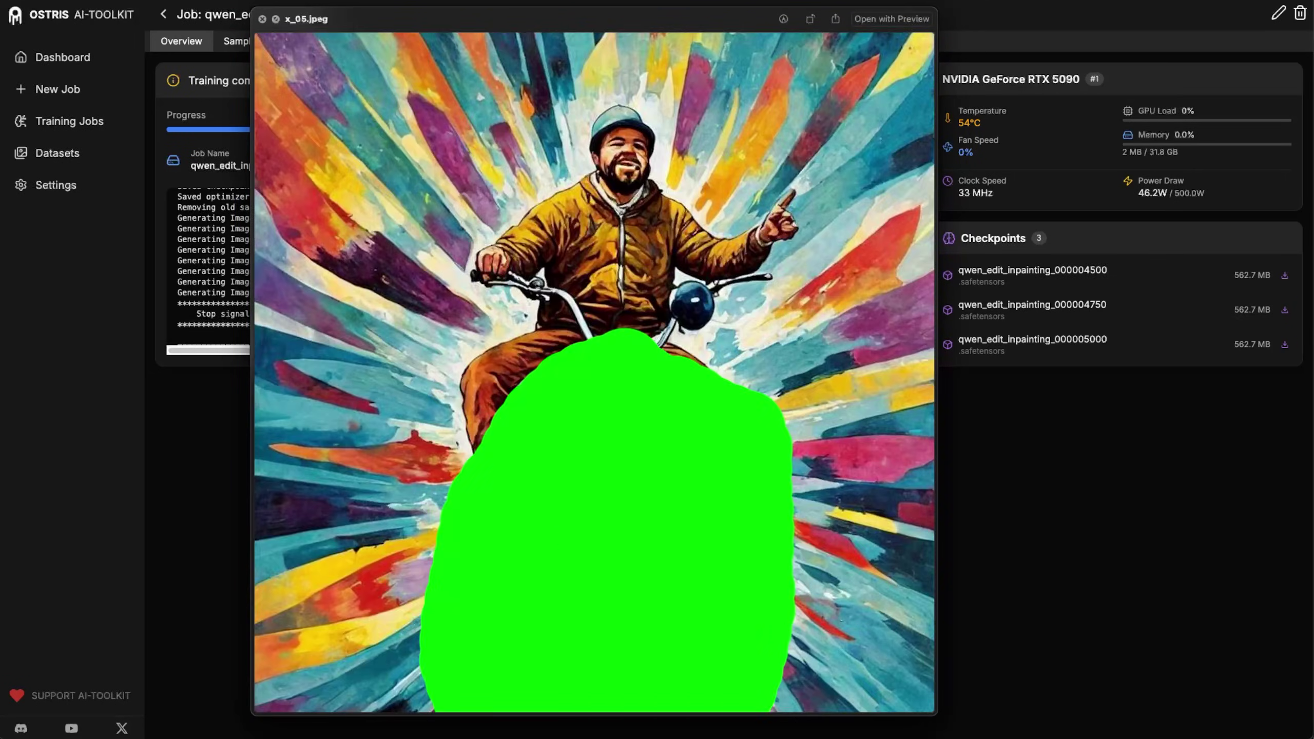
{"action": "key", "text": "Down"}
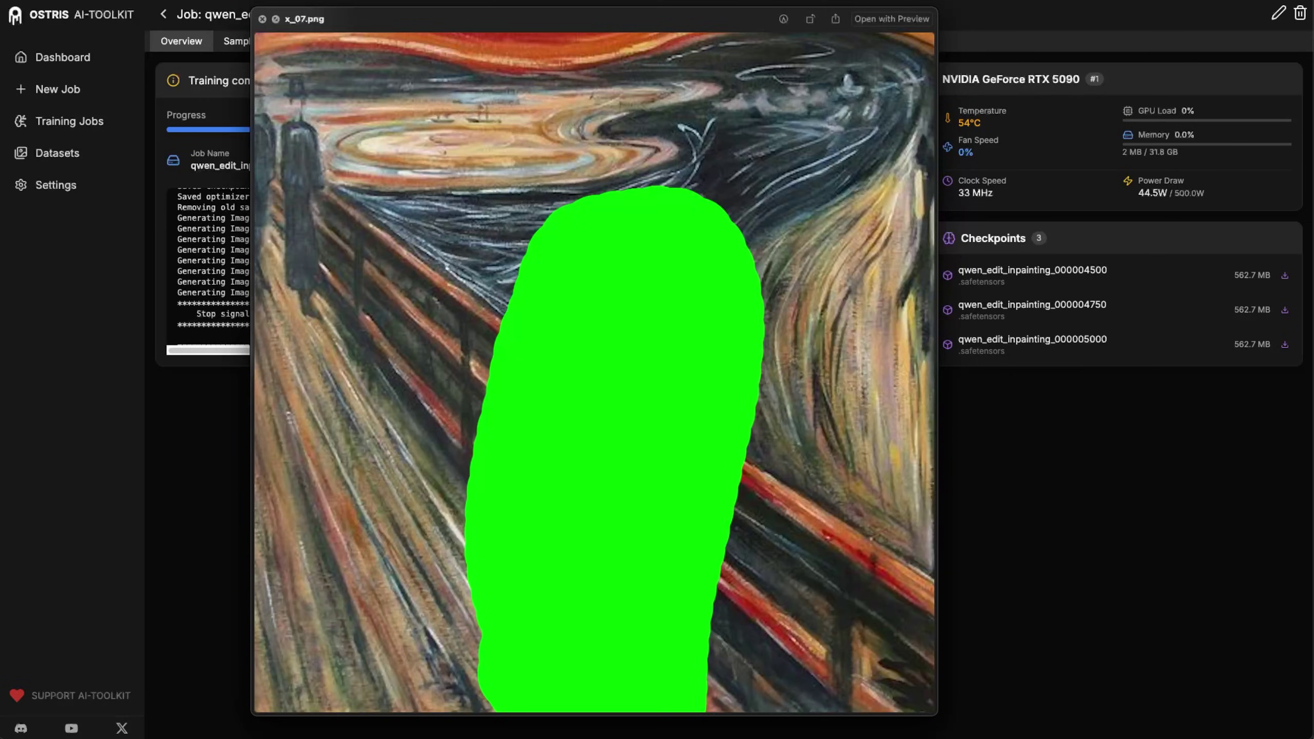
{"action": "key", "text": "Down"}
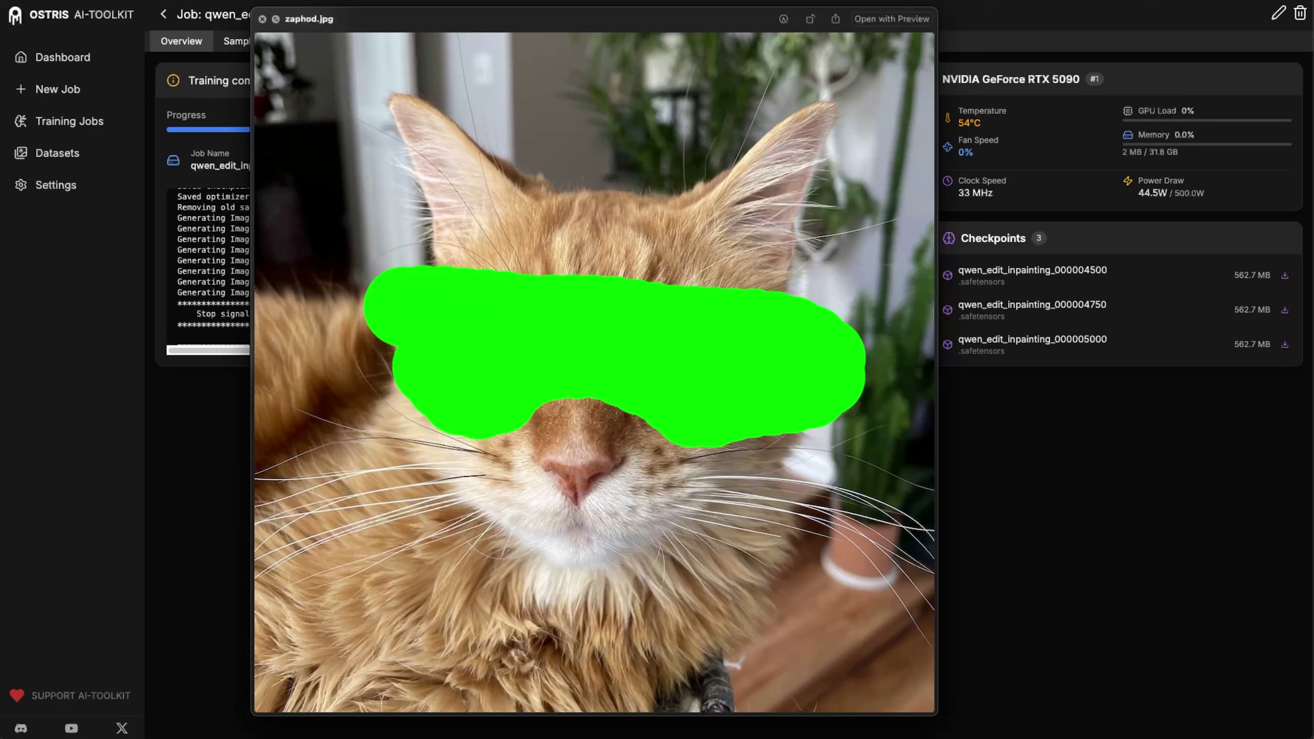
{"action": "left_click", "coordinate": [262, 18]}
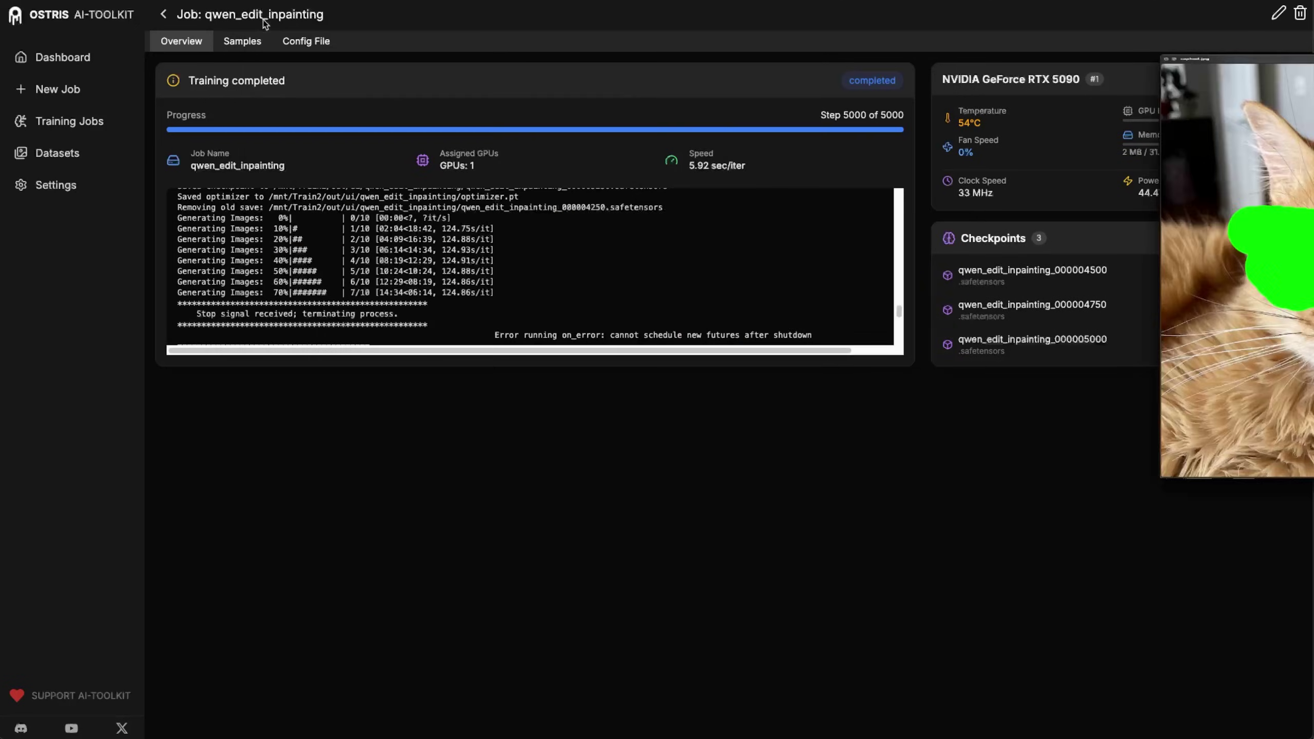
Step: Enlarge the first beard-mask sample and compare its step 0 and step 250 results
{"action": "left_click", "coordinate": [246, 44]}
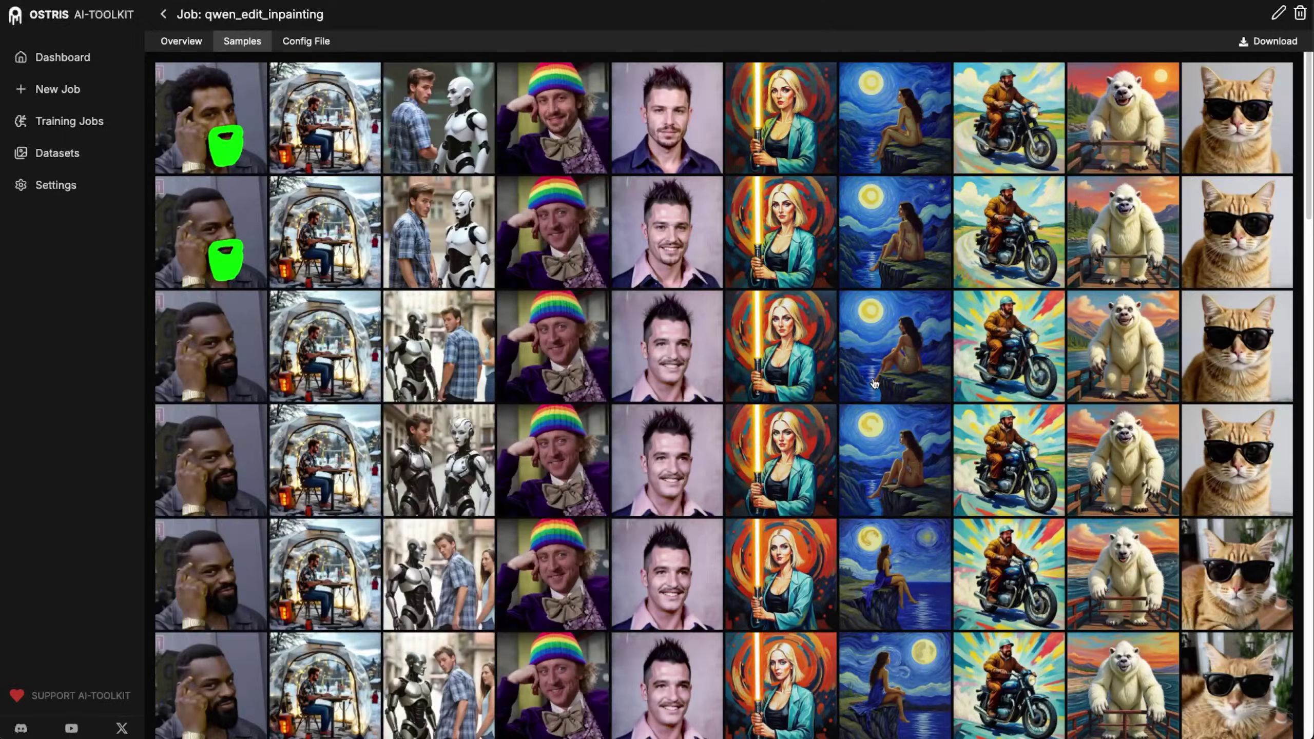
{"action": "left_click", "coordinate": [220, 129]}
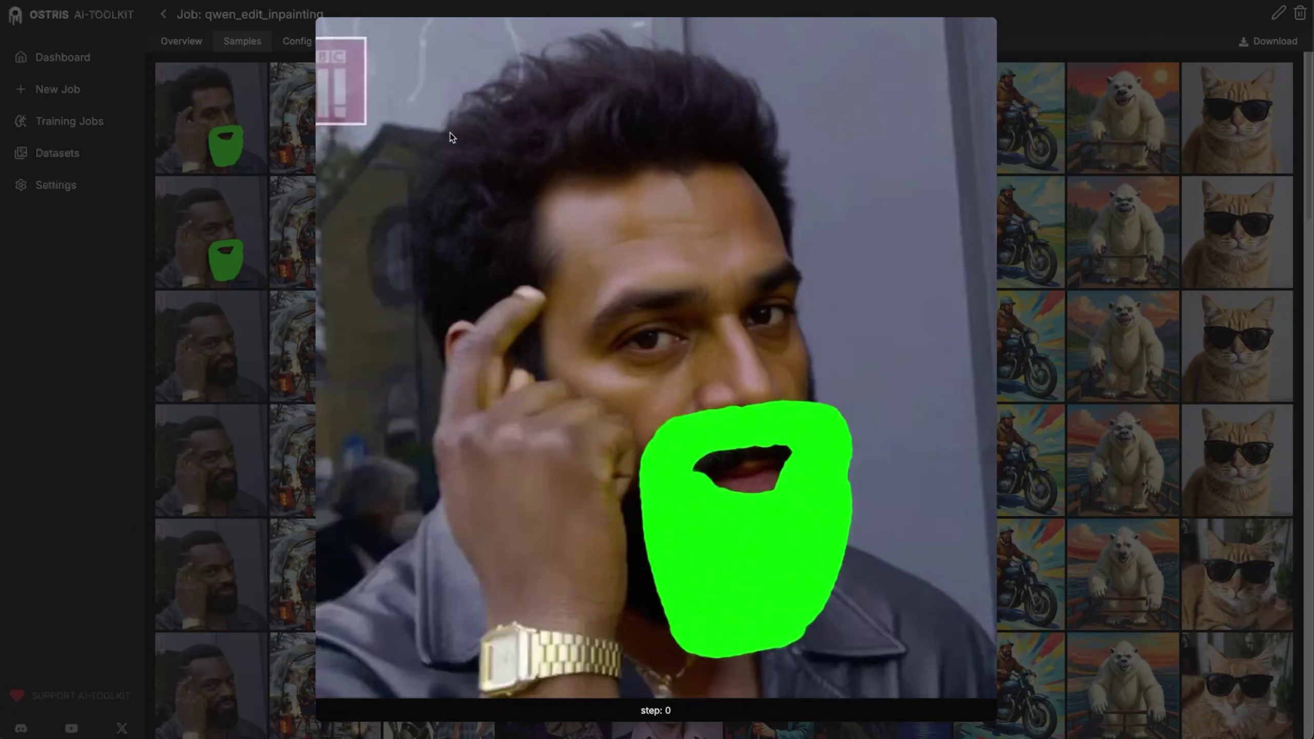
{"action": "key", "text": "Down"}
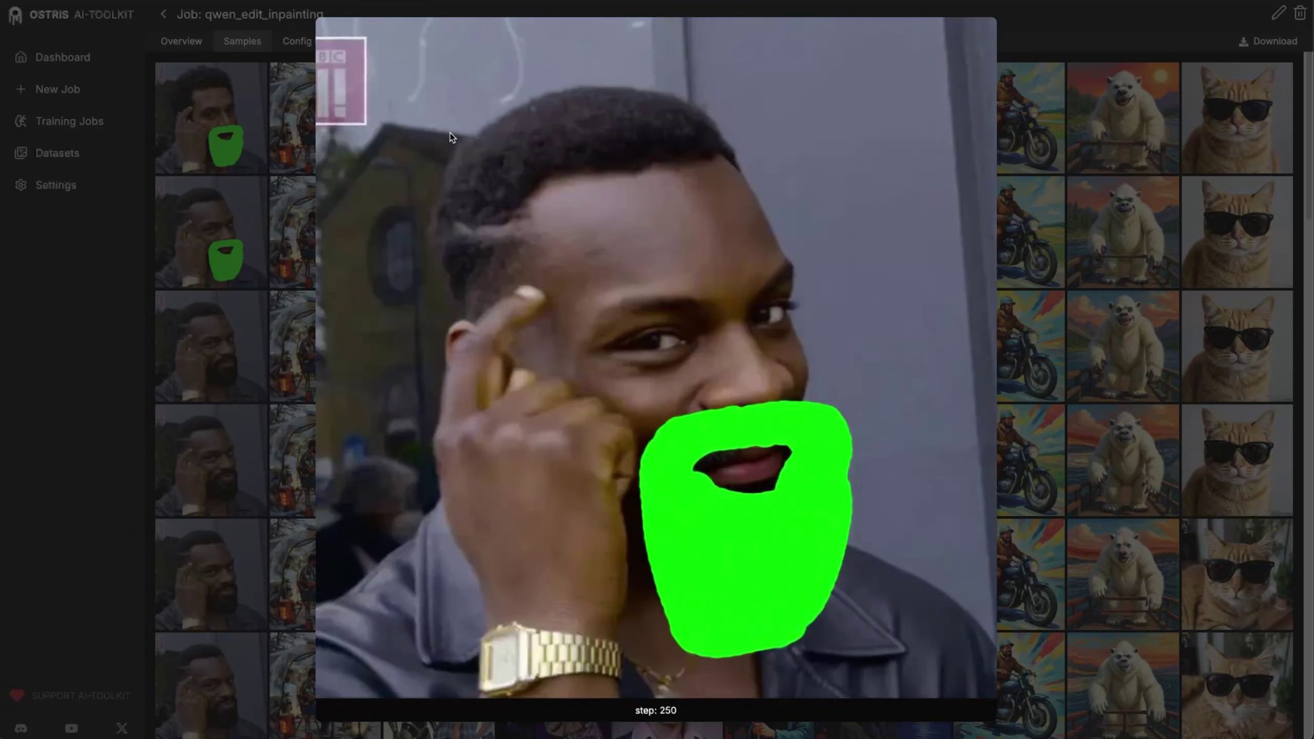
{"action": "key", "text": "Up"}
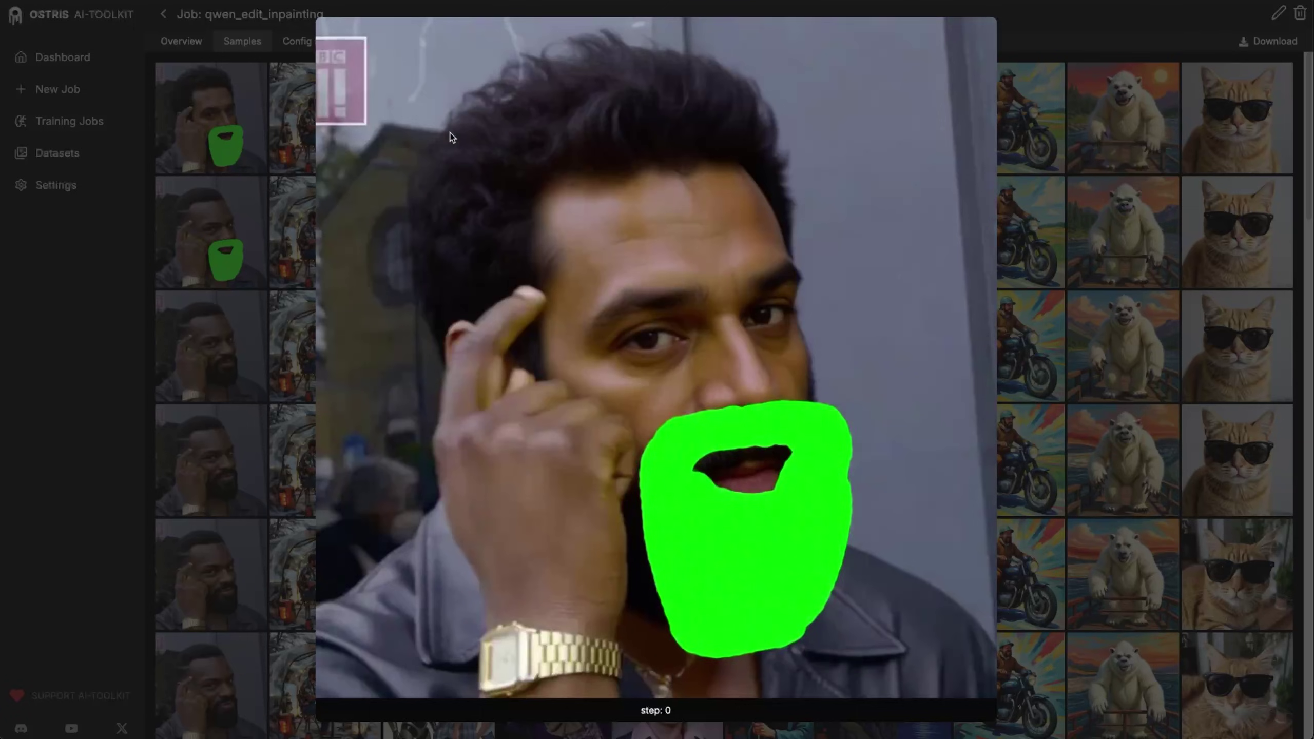
{"action": "key", "text": "Down"}
{"action": "key", "text": "Up"}
Step: Page through the tent, robot, beanie, spiky-hair, lightsaber, Starry Night and white bear samples
{"action": "key", "text": "Right"}
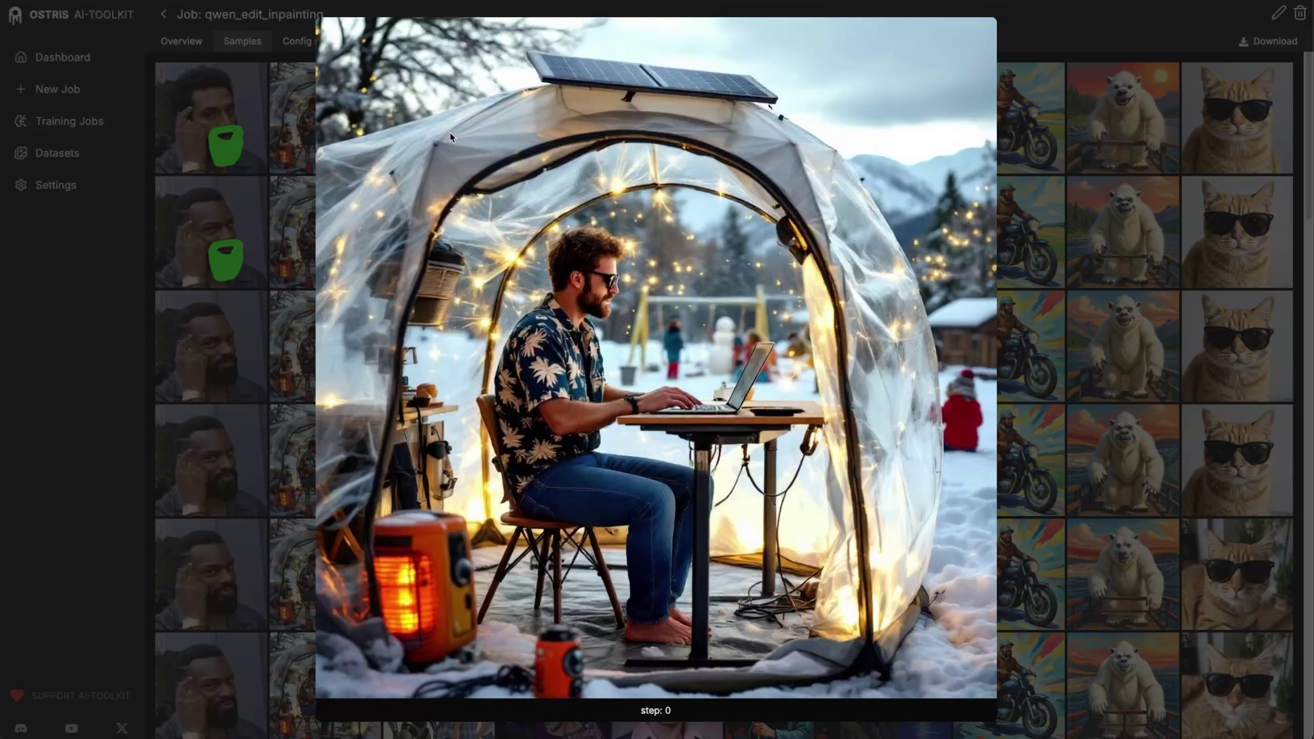
{"action": "key", "text": "Right"}
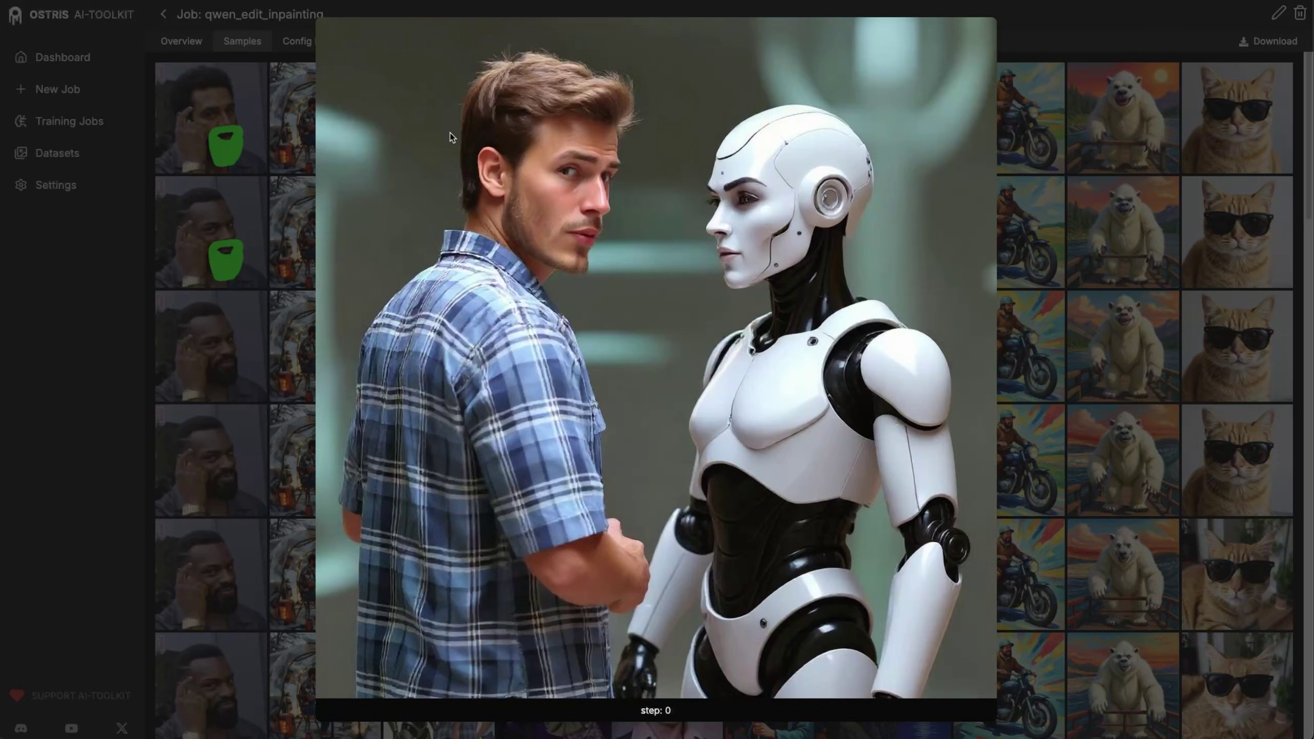
{"action": "key", "text": "Right"}
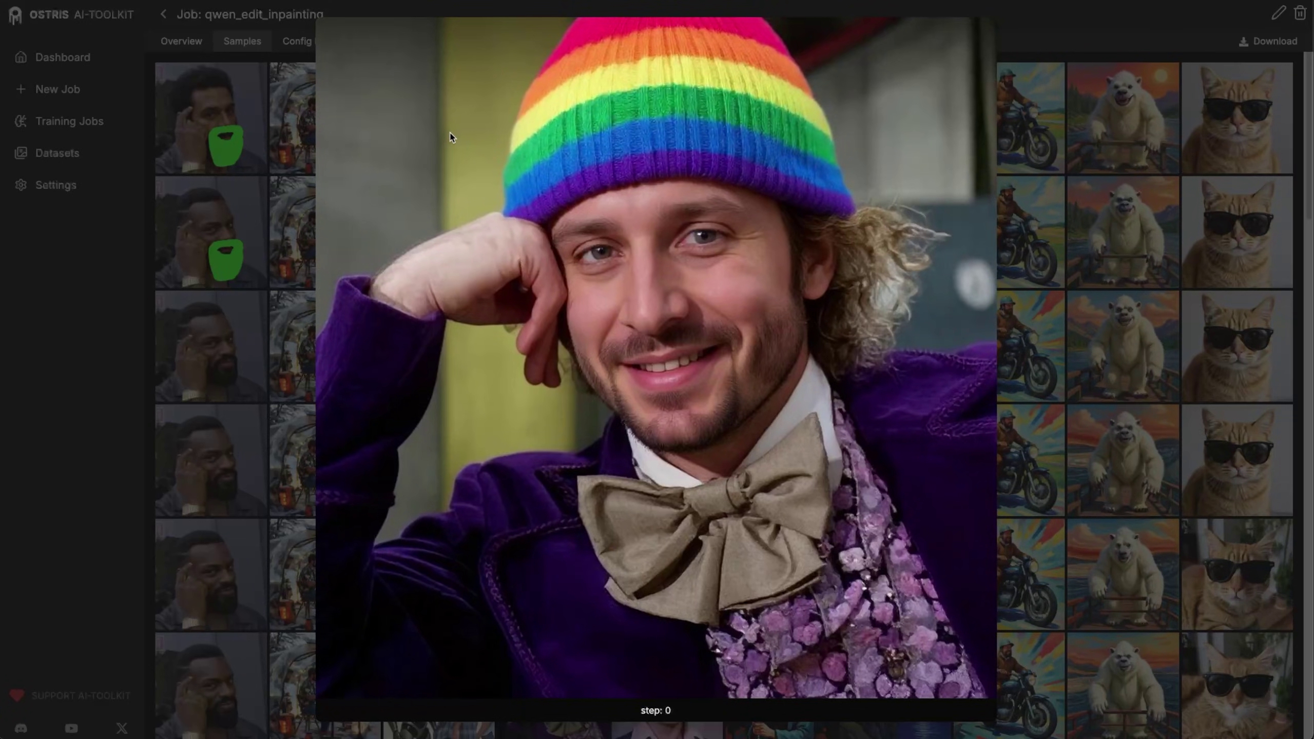
{"action": "key", "text": "Right"}
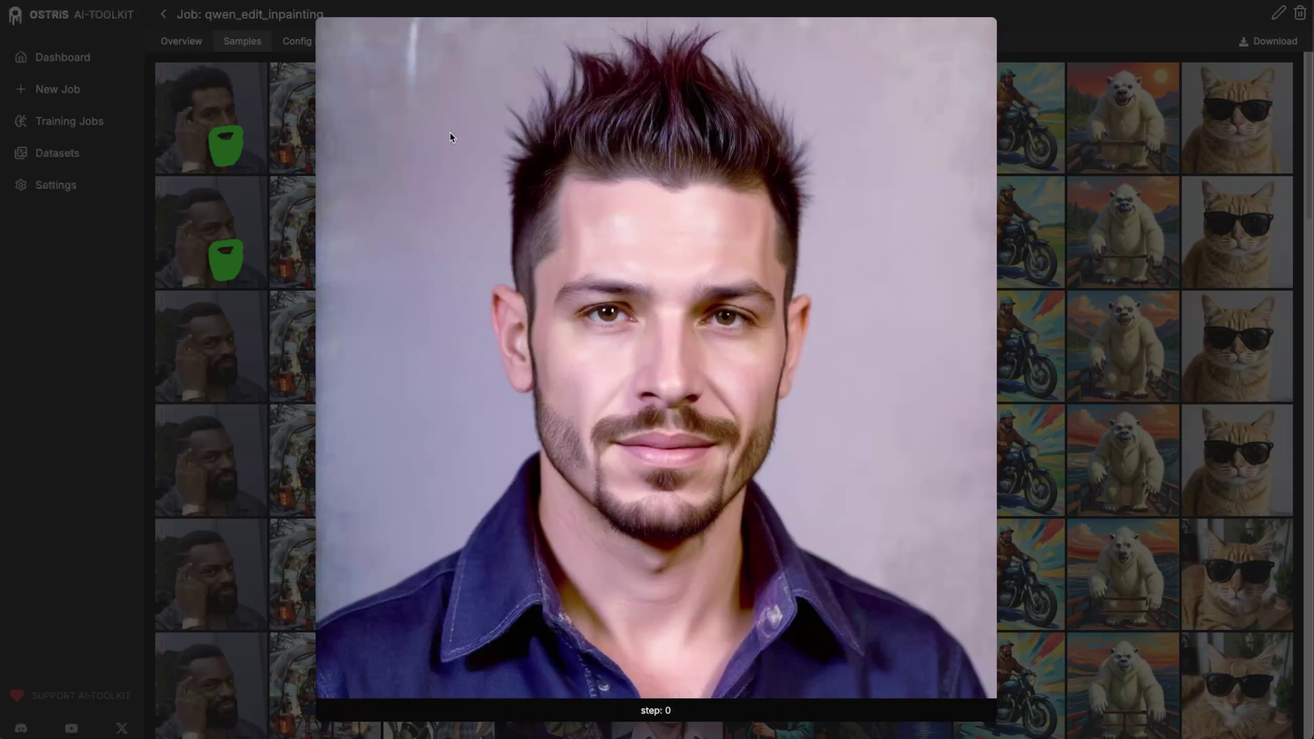
{"action": "key", "text": "Right"}
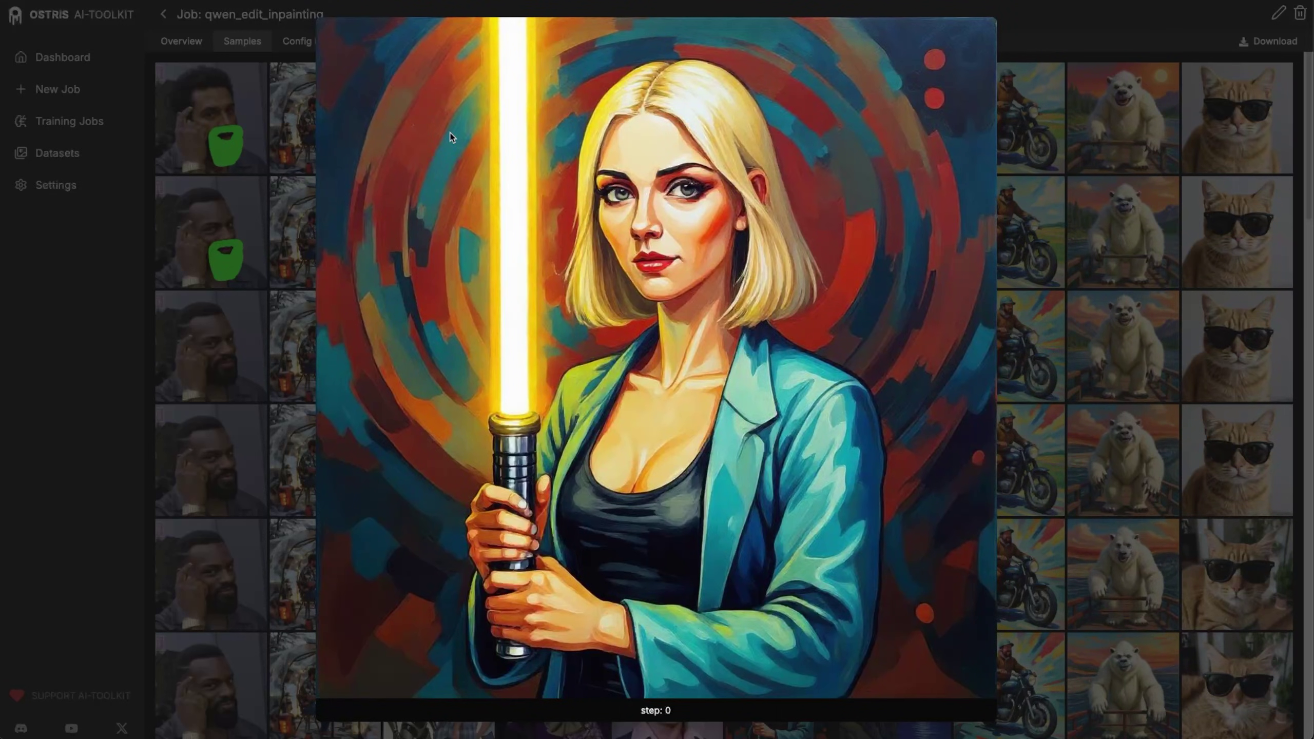
{"action": "key", "text": "Right"}
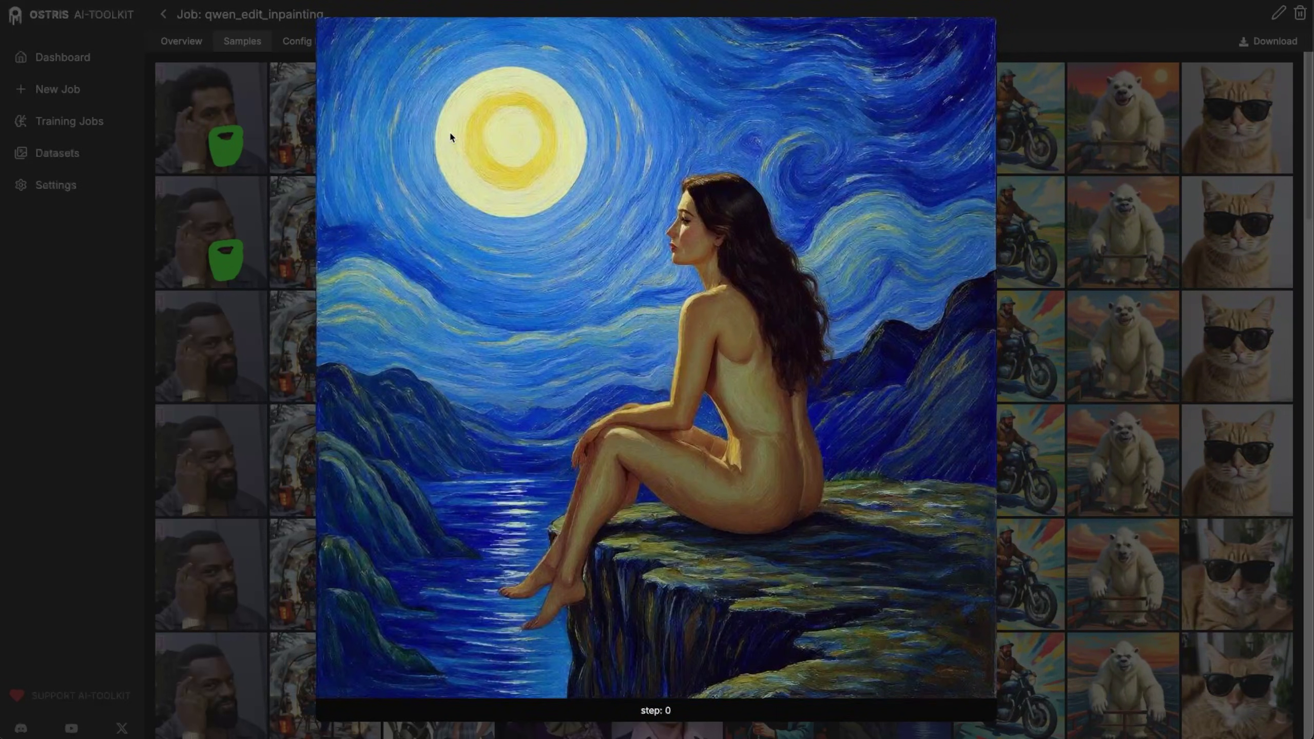
{"action": "key", "text": "Right"}
{"action": "key", "text": "Right"}
{"action": "key", "text": "Right"}
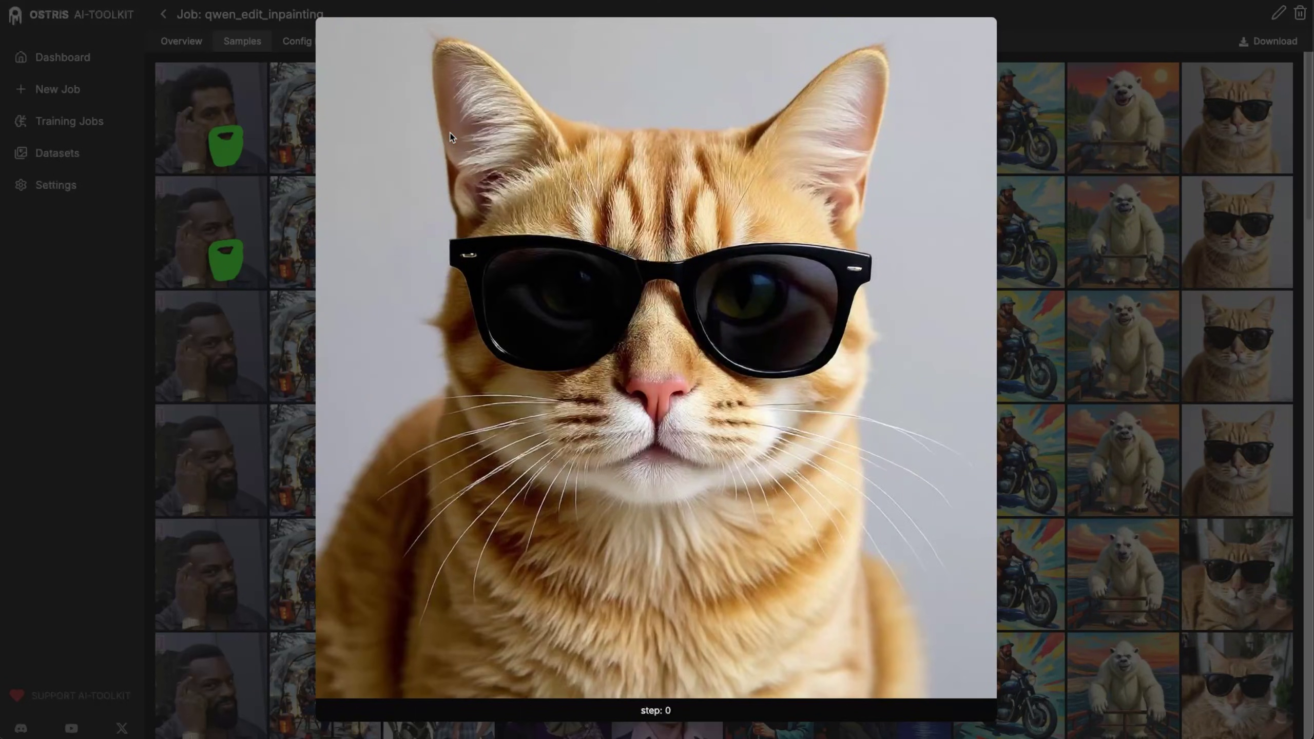
Step: Advance the cat sample to steps 2500 and 5000, then close the enlarged view
{"action": "key", "text": "Down"}
{"action": "key", "text": "Down"}
{"action": "key", "text": "Down"}
{"action": "key", "text": "Down"}
{"action": "key", "text": "Down"}
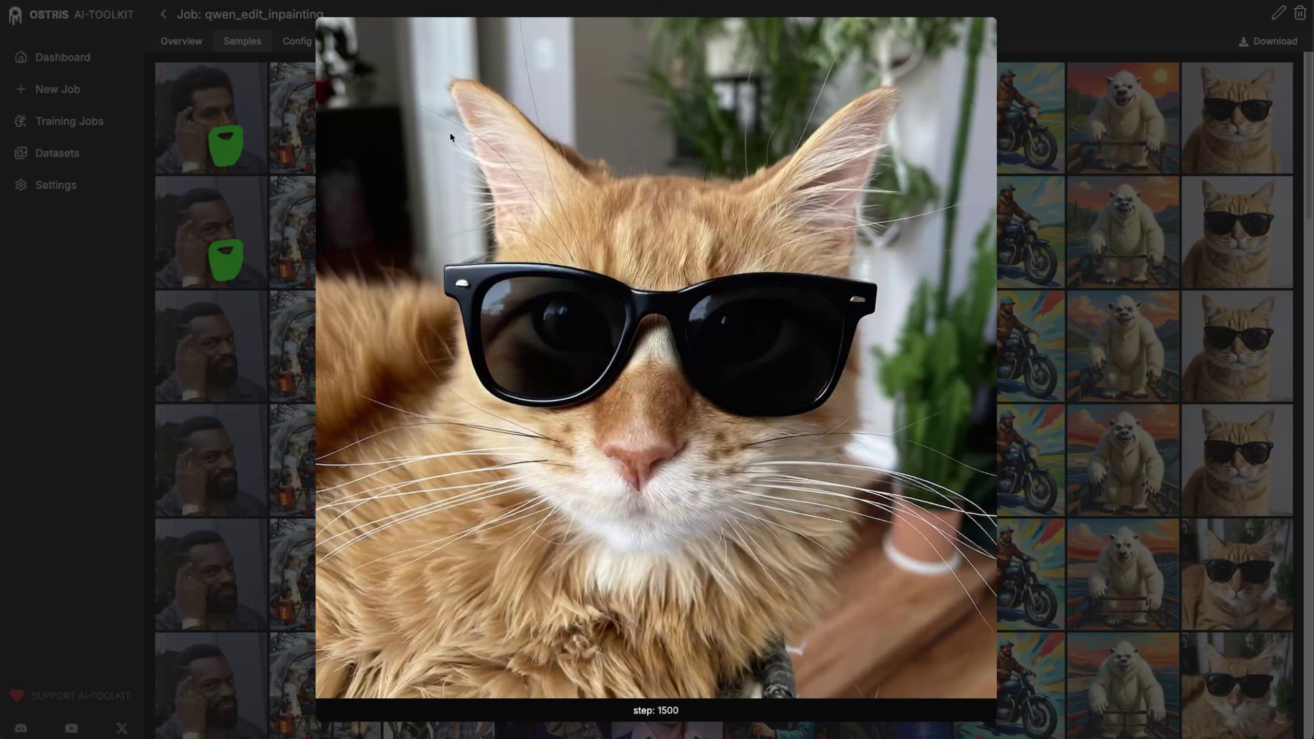
{"action": "key", "text": "Down"}
{"action": "key", "text": "Down"}
{"action": "key", "text": "Down"}
{"action": "key", "text": "Down"}
{"action": "key", "text": "Down"}
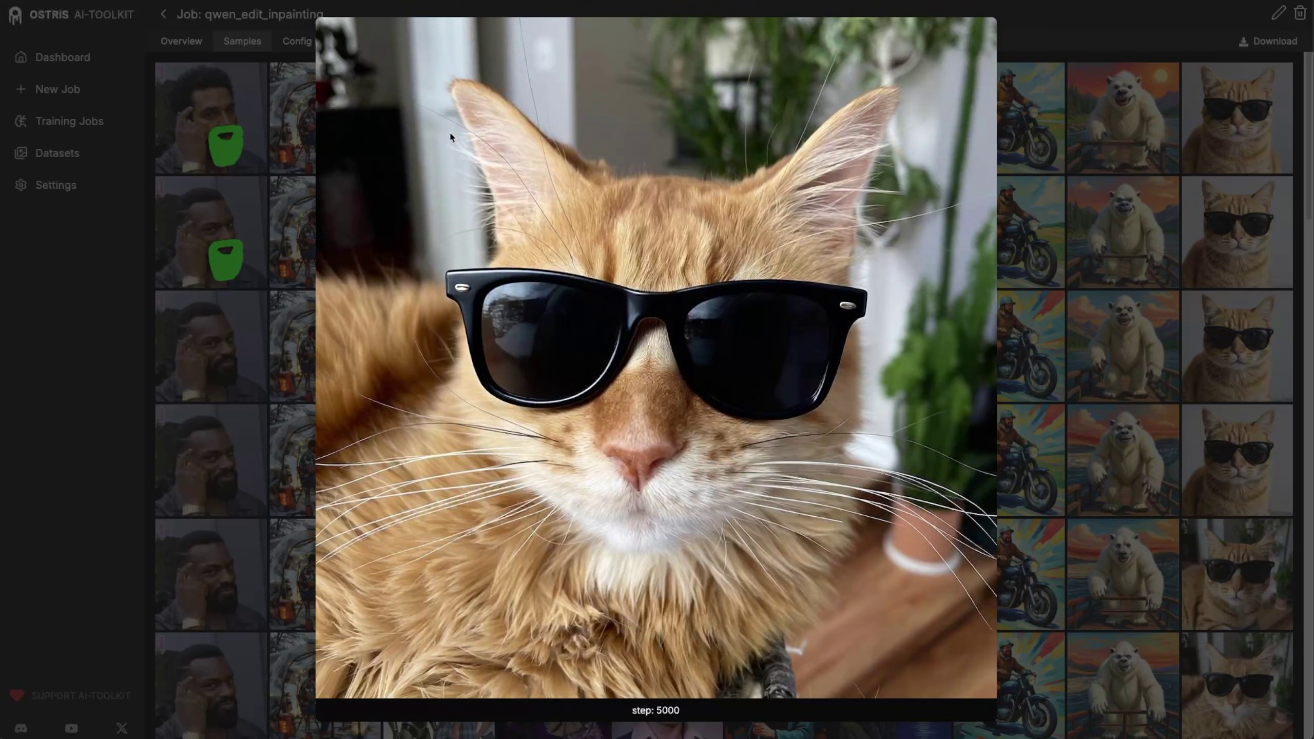
{"action": "left_click", "coordinate": [1051, 358]}
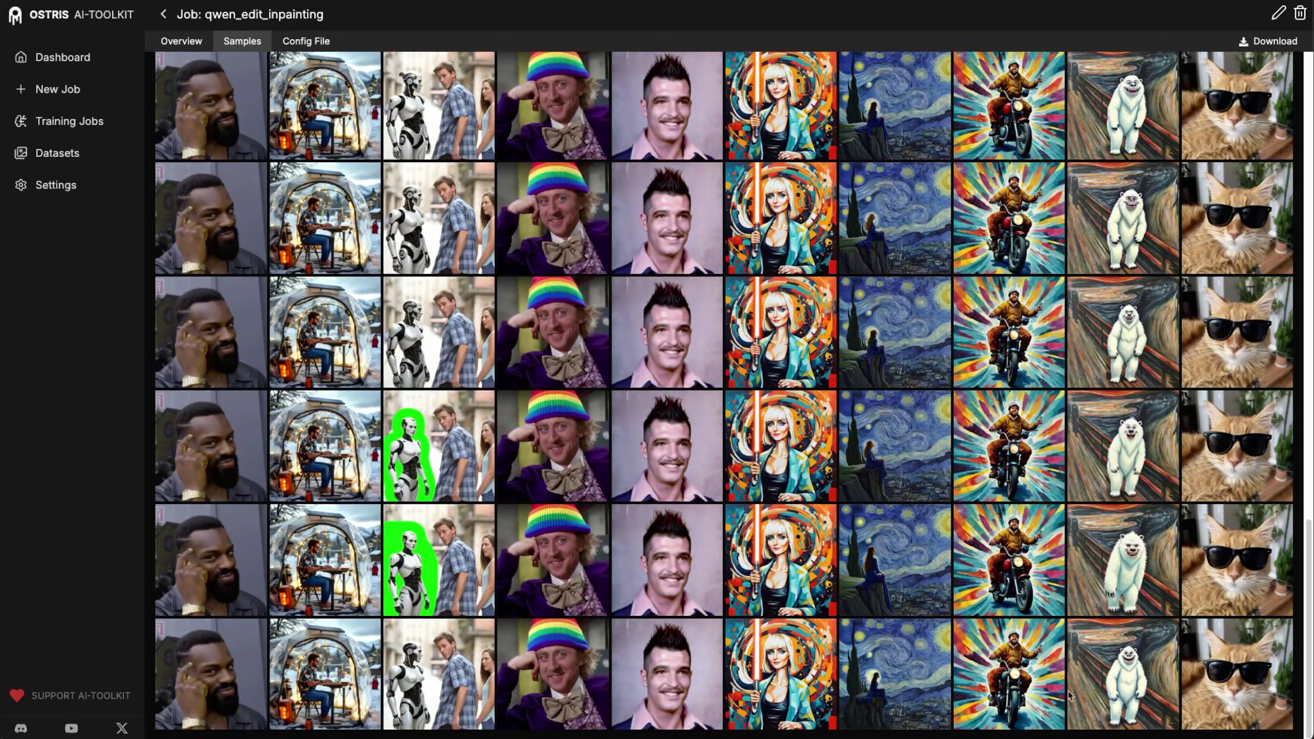
Step: Enlarge the final yeti sample and page back through each prompt to the finger-to-temple sample
{"action": "left_click", "coordinate": [1122, 679]}
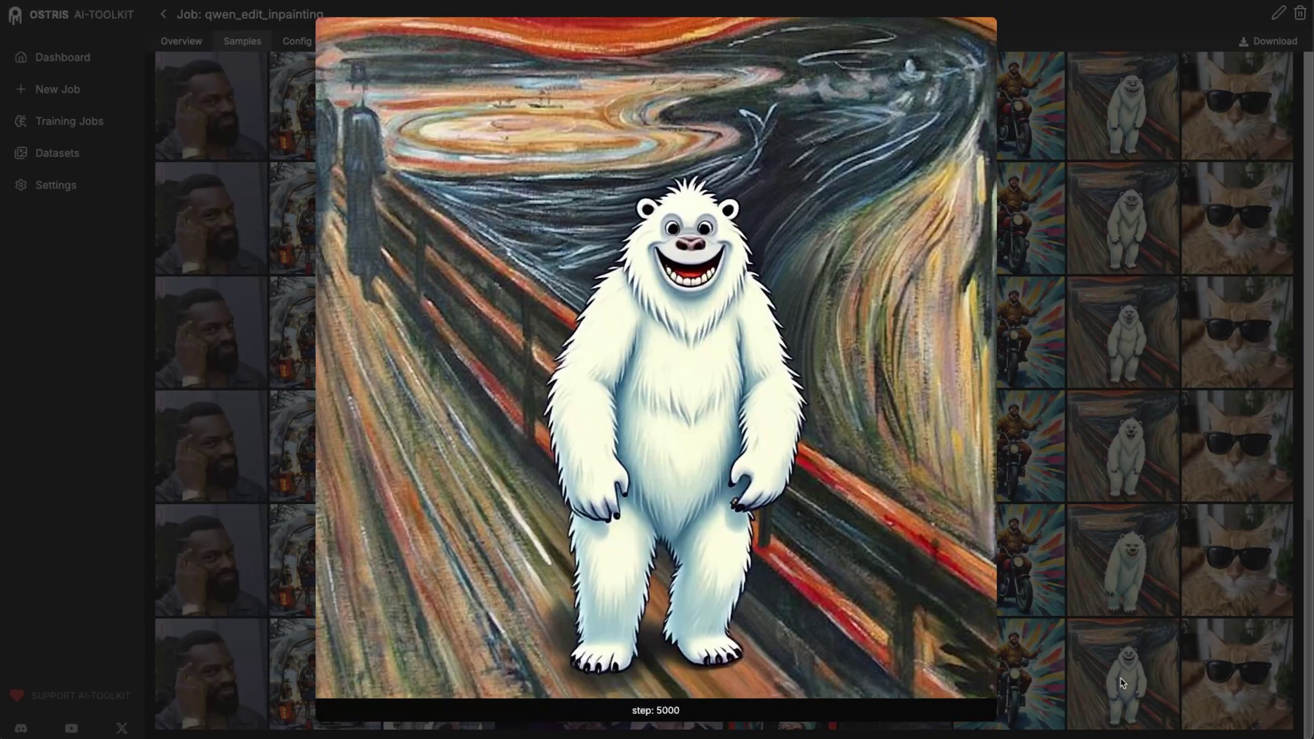
{"action": "key", "text": "Left"}
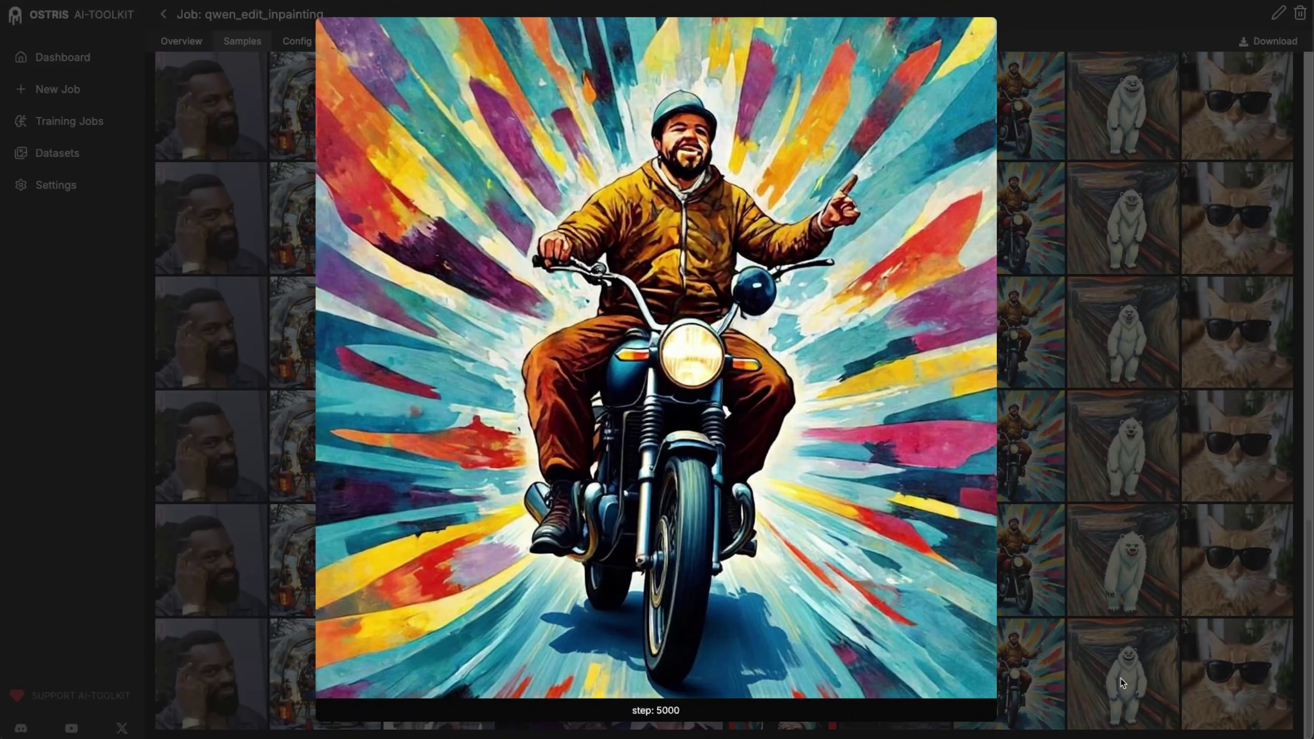
{"action": "key", "text": "Left"}
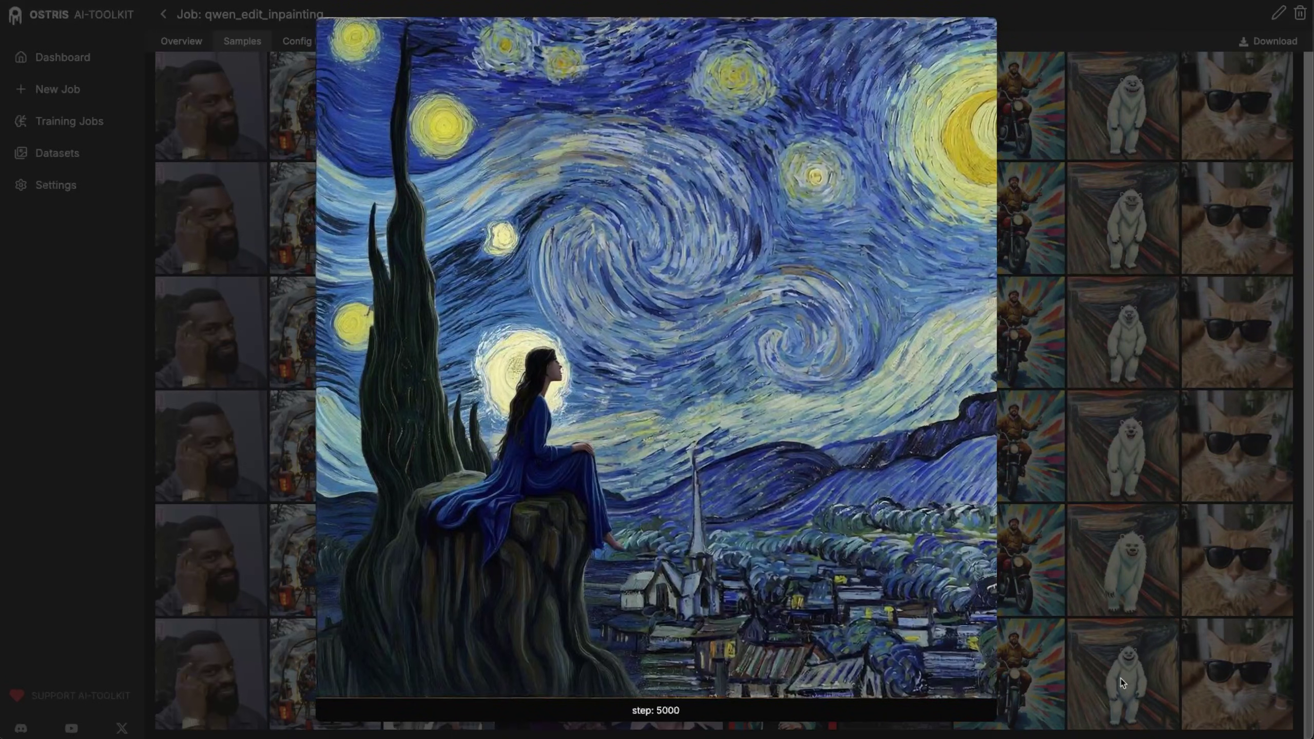
{"action": "key", "text": "Left"}
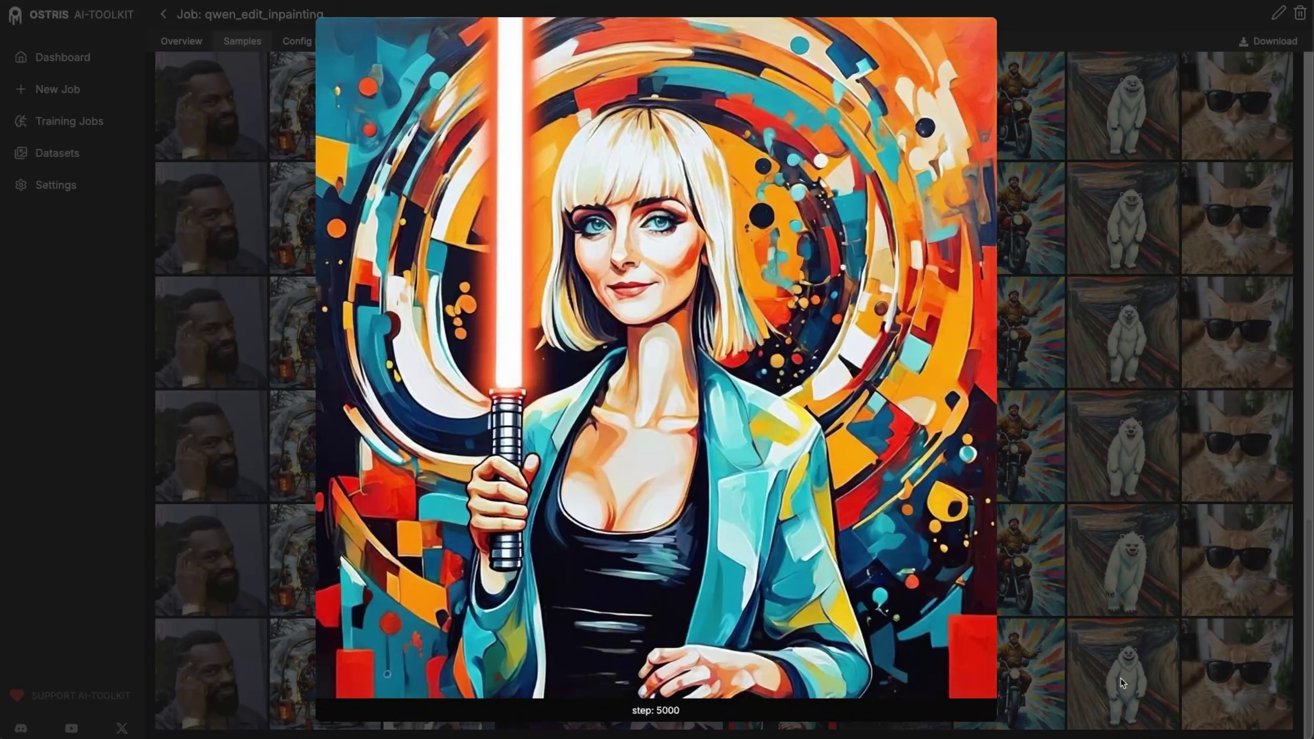
{"action": "key", "text": "Left"}
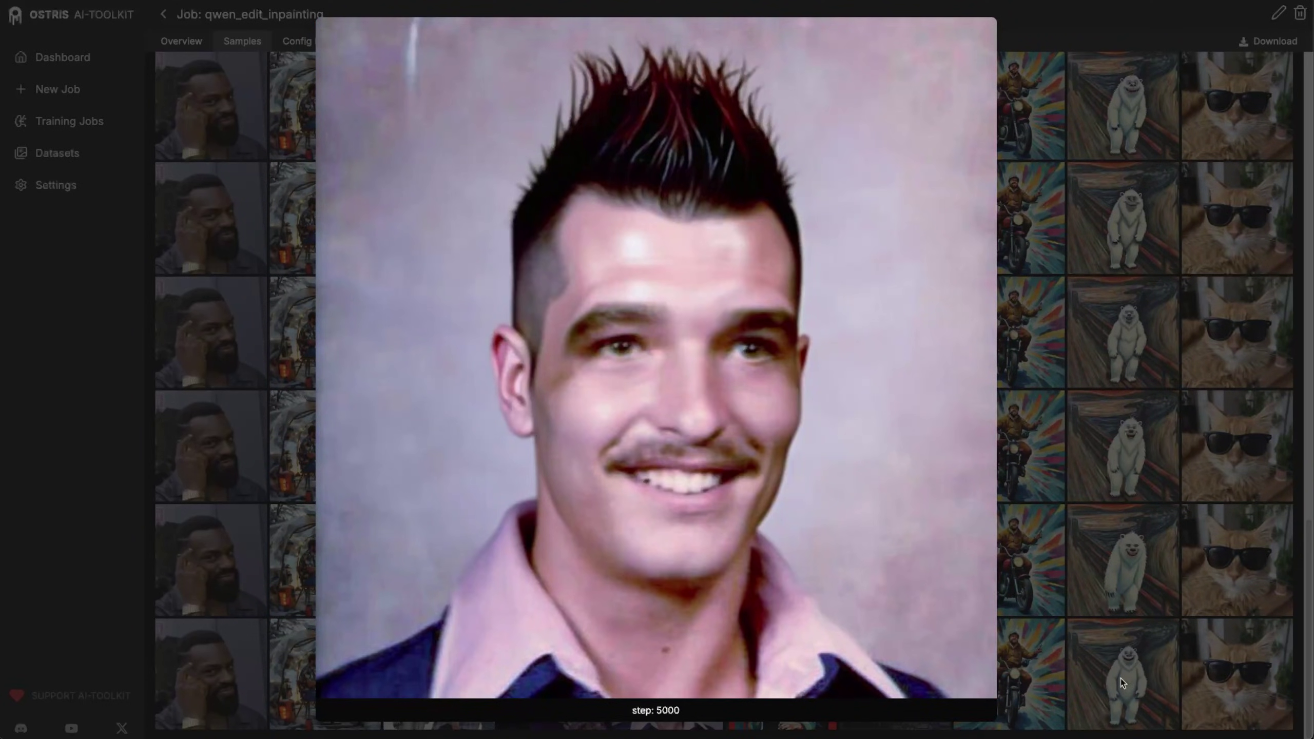
{"action": "key", "text": "Left"}
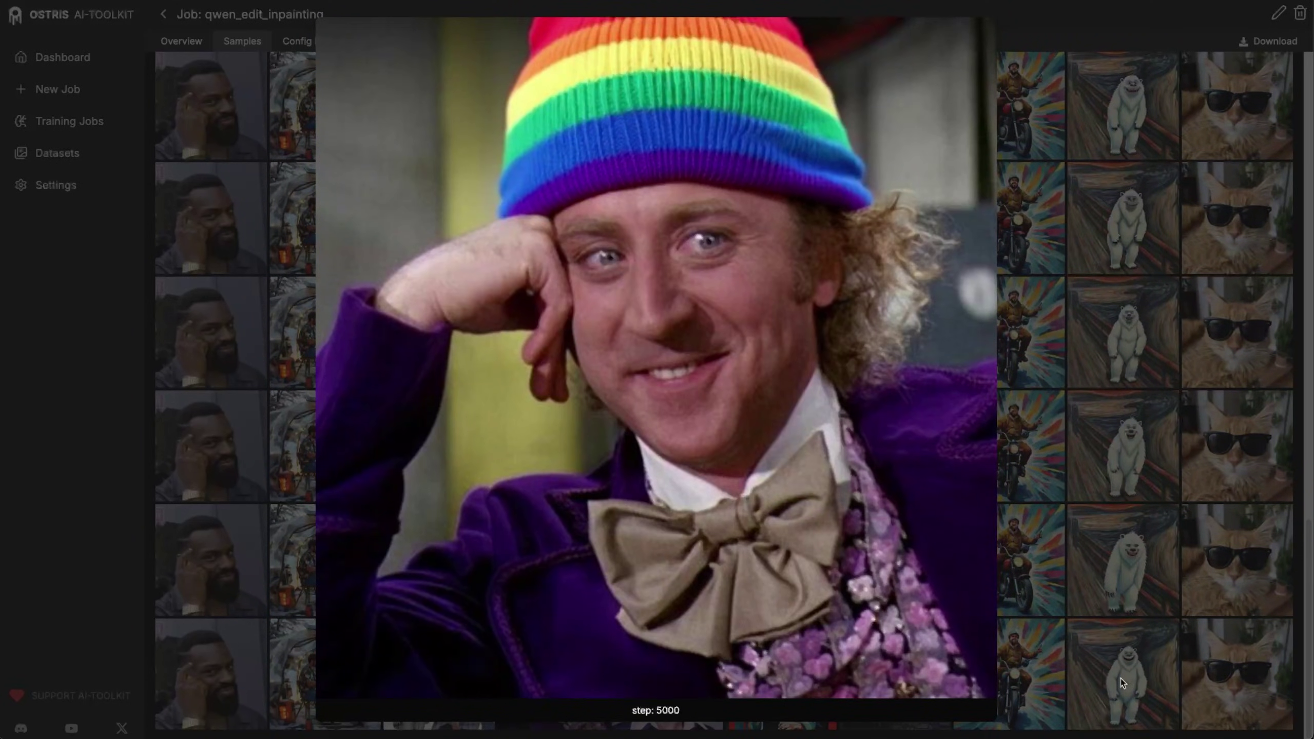
{"action": "key", "text": "Left"}
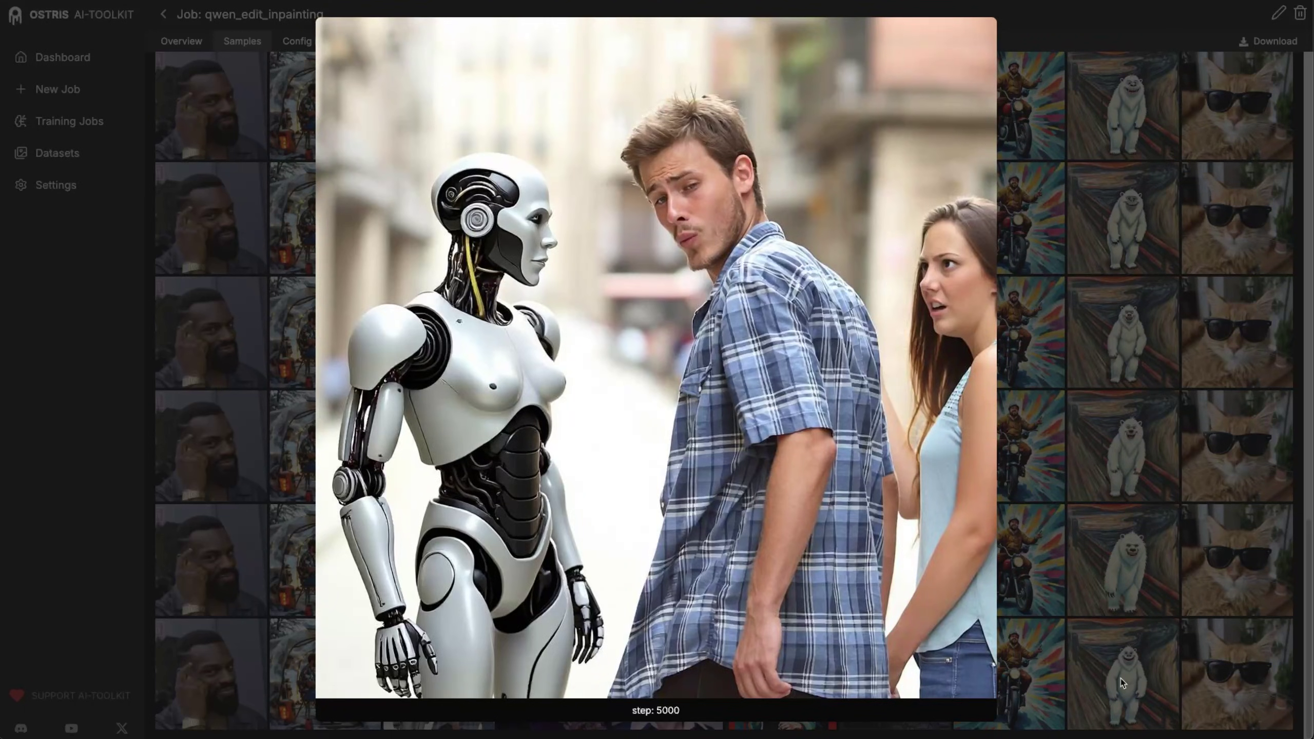
{"action": "key", "text": "Left"}
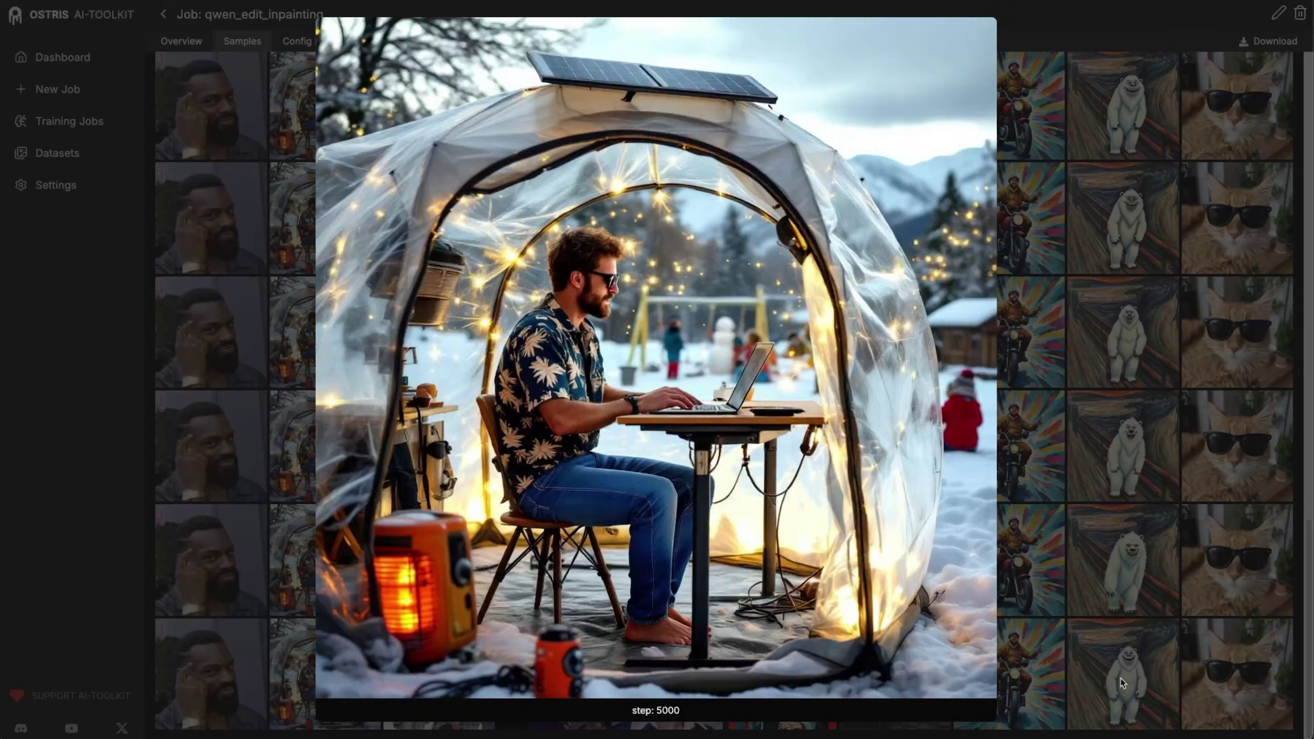
{"action": "key", "text": "Left"}
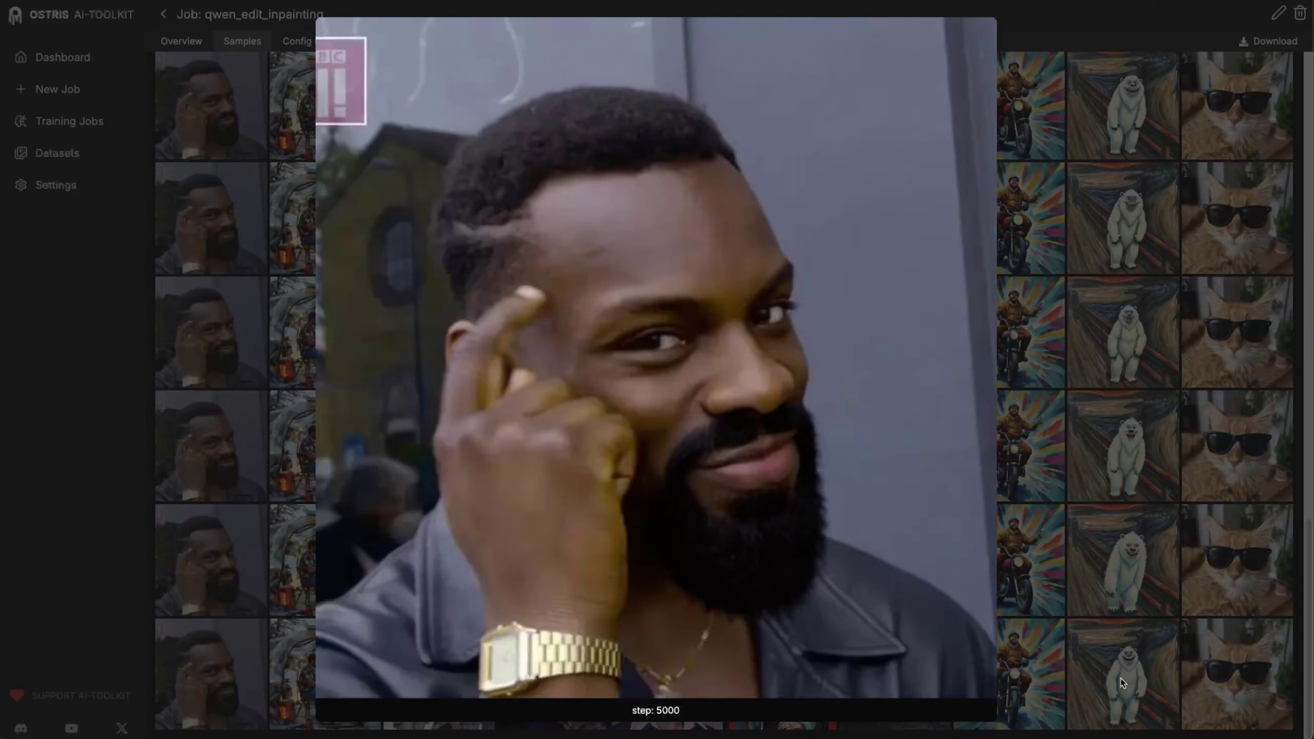
{"action": "key", "text": "Escape"}
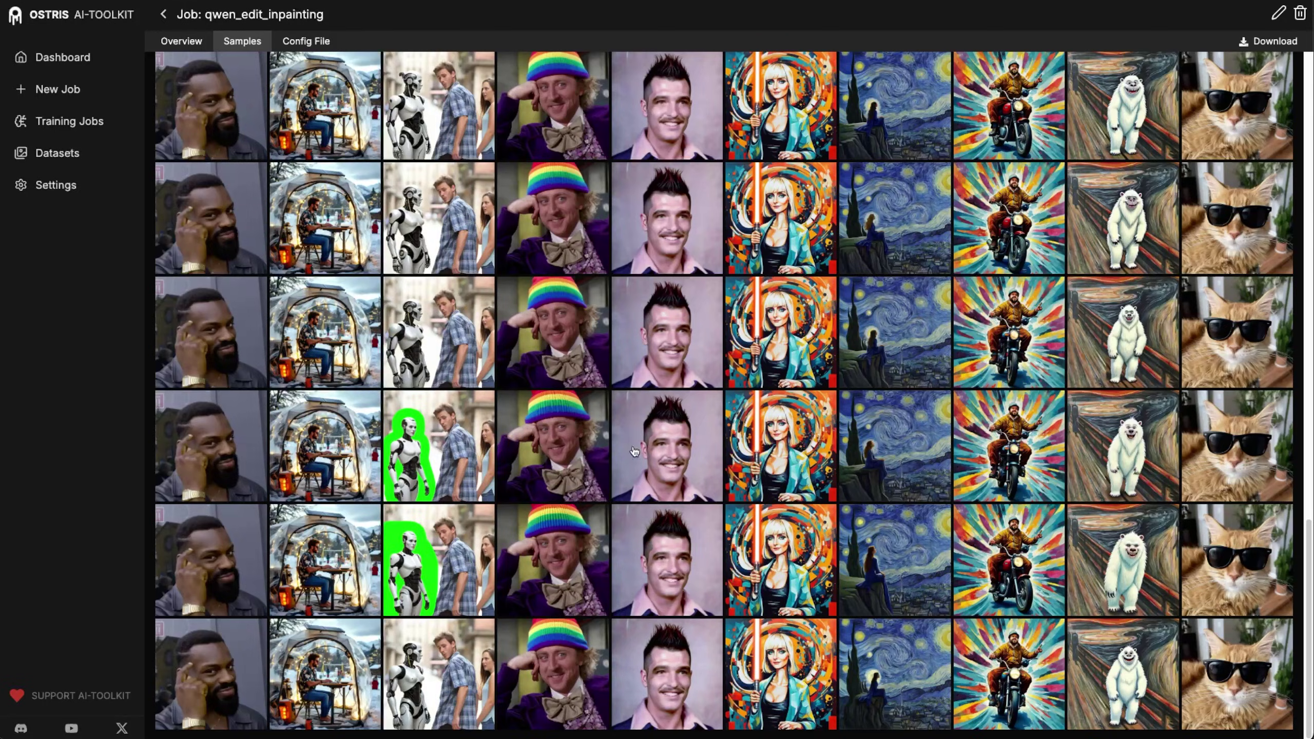
Step: Compare the robot-swap sample from step 5000 back to step 500 and its green-masked input
{"action": "left_click", "coordinate": [469, 672]}
{"action": "key", "text": "Up"}
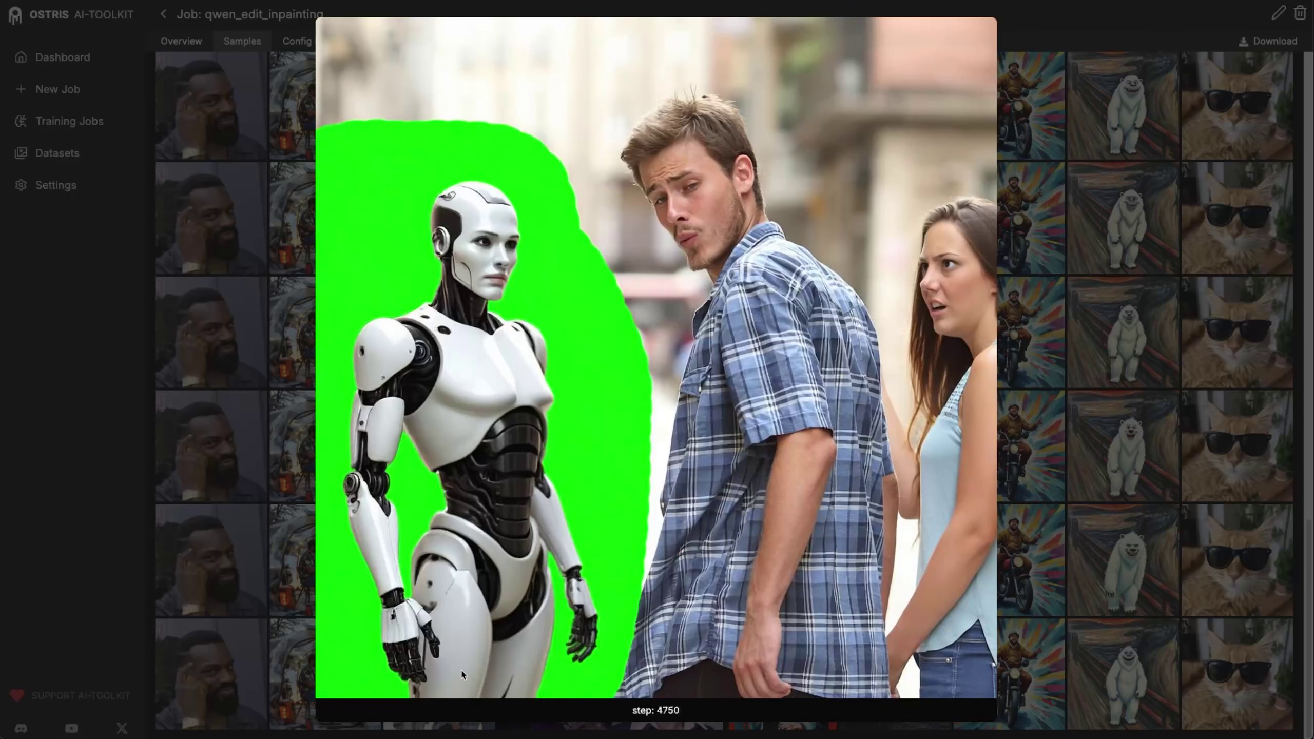
{"action": "key", "text": "Up"}
{"action": "key", "text": "Up"}
{"action": "key", "text": "Up"}
{"action": "key", "text": "Up"}
{"action": "key", "text": "Up"}
{"action": "key", "text": "Up"}
{"action": "key", "text": "Up"}
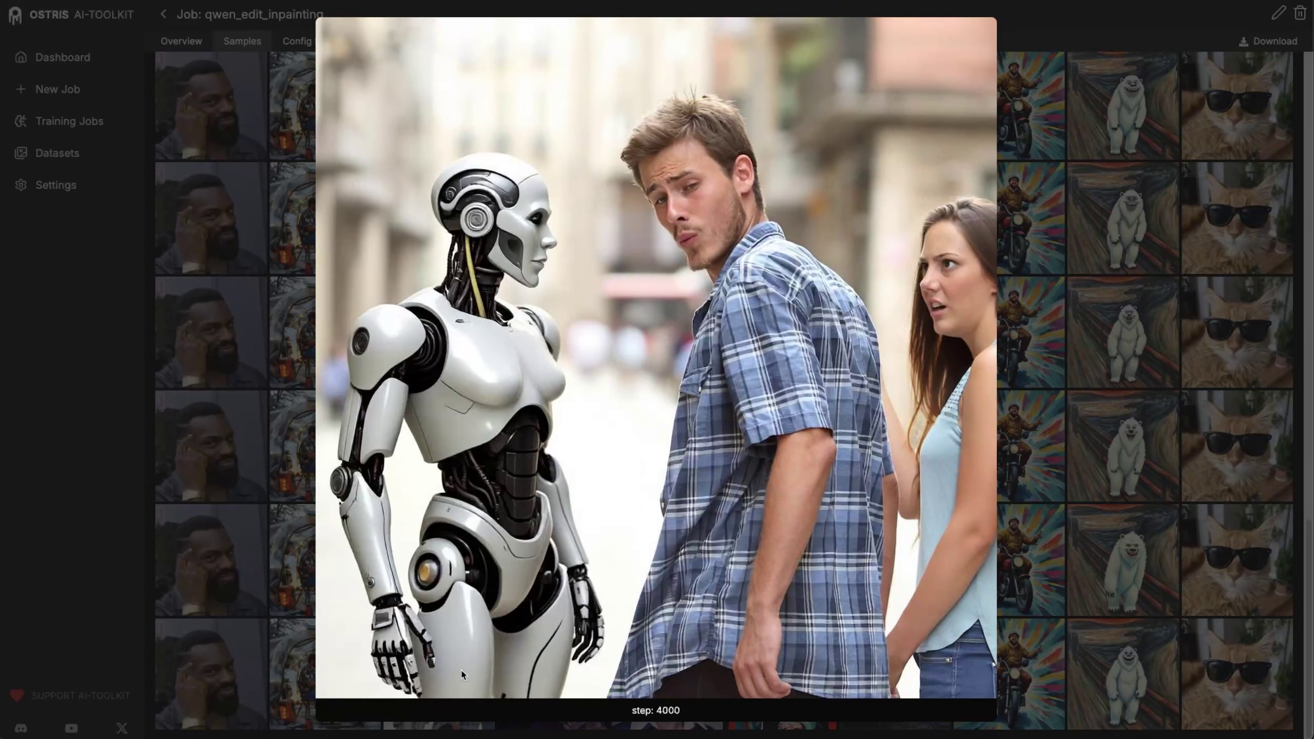
{"action": "key", "text": "Up"}
{"action": "key", "text": "Up"}
{"action": "key", "text": "Up"}
{"action": "key", "text": "Up"}
{"action": "key", "text": "Up"}
{"action": "key", "text": "Up"}
{"action": "key", "text": "Up"}
{"action": "key", "text": "Up"}
{"action": "key", "text": "Up"}
{"action": "key", "text": "Up"}
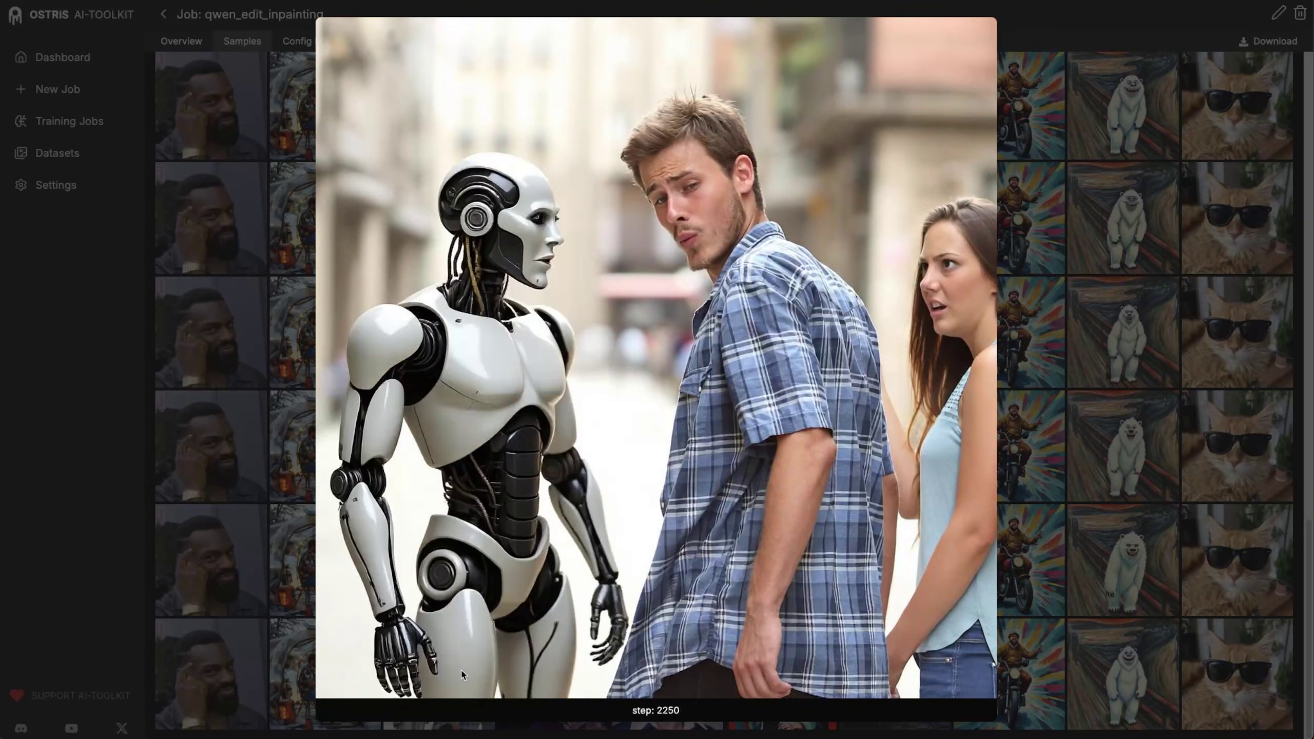
{"action": "key", "text": "Up"}
{"action": "key", "text": "Up"}
{"action": "key", "text": "Up"}
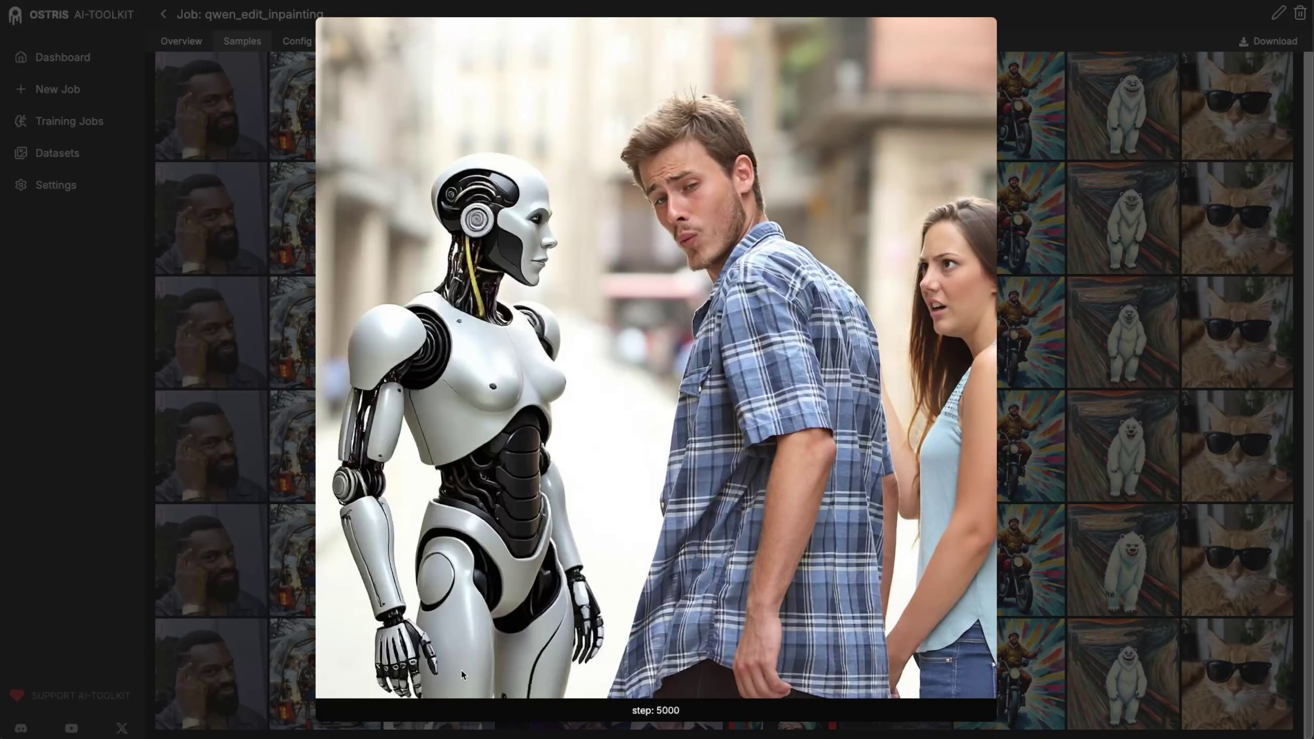
{"action": "key", "text": "Down"}
{"action": "key", "text": "Up"}
{"action": "left_click", "coordinate": [1167, 581]}
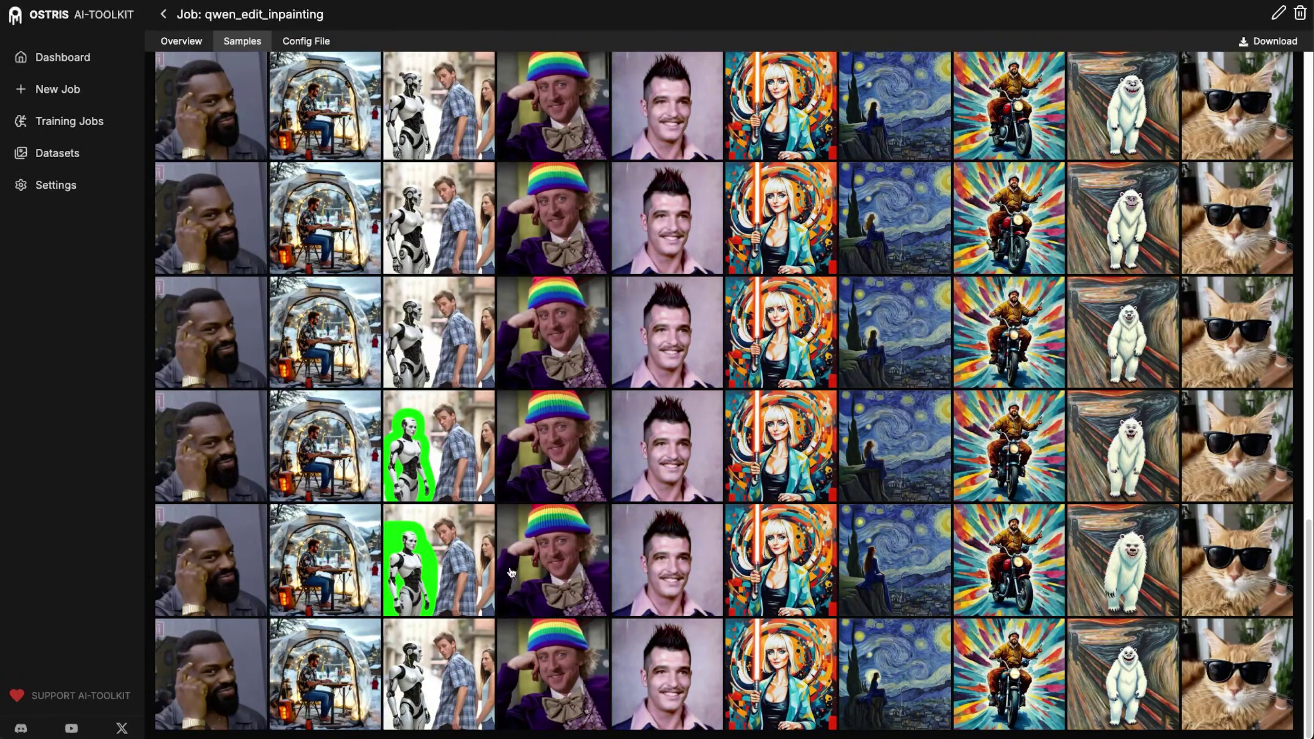
Step: Show the job overview, then drop Girl_with_a_Pearl_Earring.jpg onto ComfyUI's Load Image node
{"action": "left_click", "coordinate": [206, 43]}
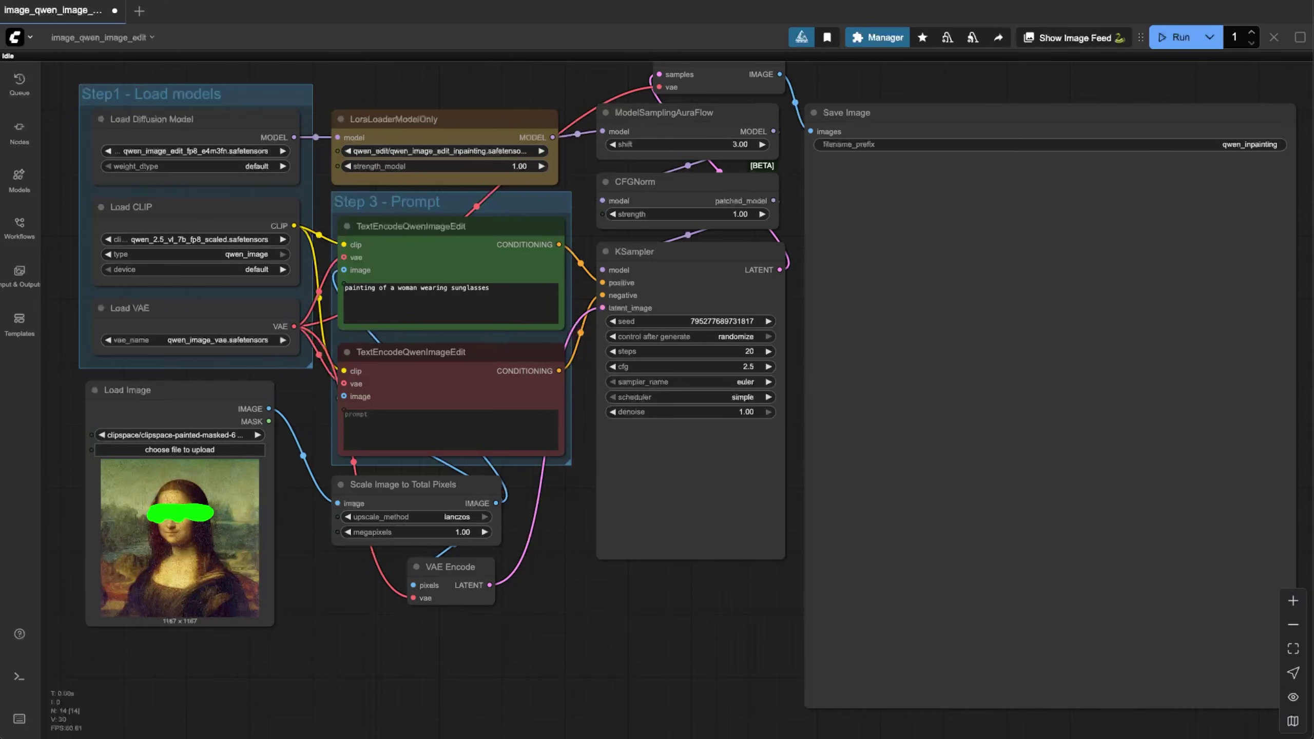
{"action": "left_click_drag", "start_coordinate": [909, 441], "coordinate": [199, 537]}
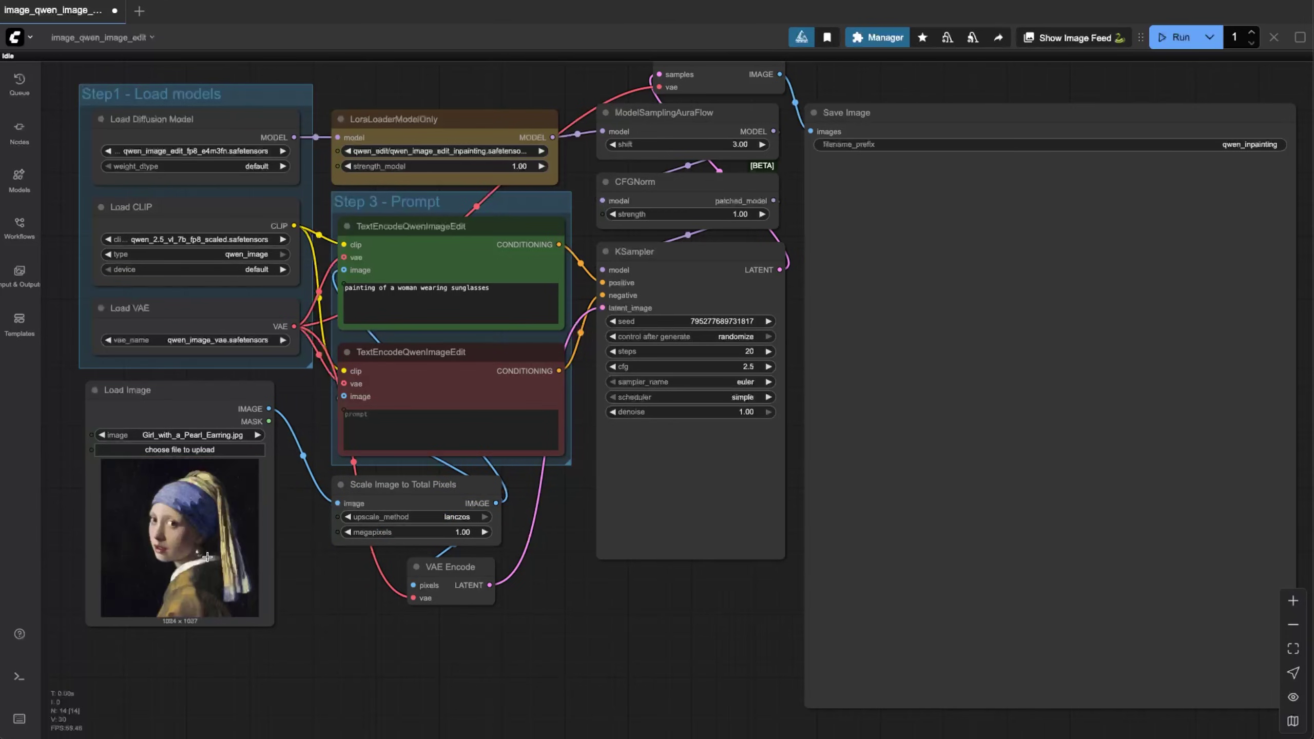
{"action": "right_click", "coordinate": [168, 523]}
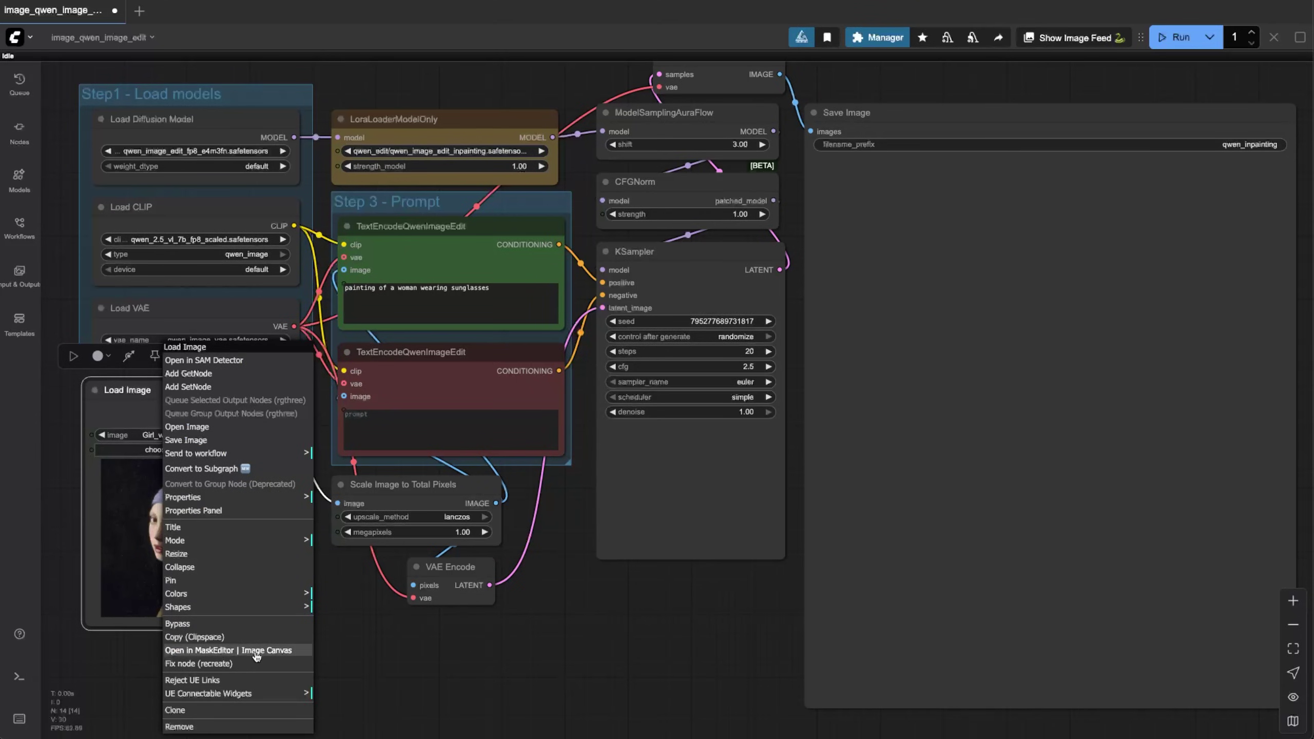
Step: Open the image in MaskEditor and set the paint colour to RGB 0/255/0
{"action": "left_click", "coordinate": [257, 658]}
{"action": "left_click", "coordinate": [1190, 179]}
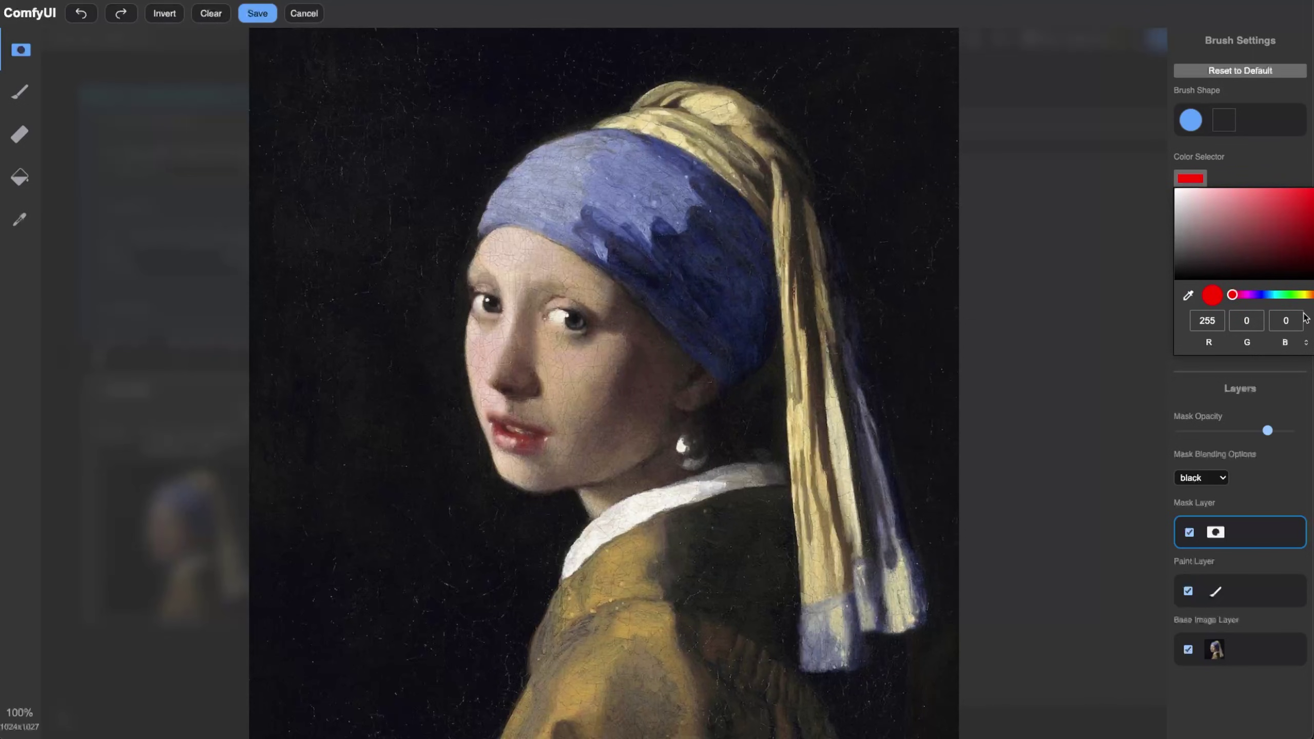
{"action": "left_click", "coordinate": [1249, 322]}
{"action": "type", "text": "255"}
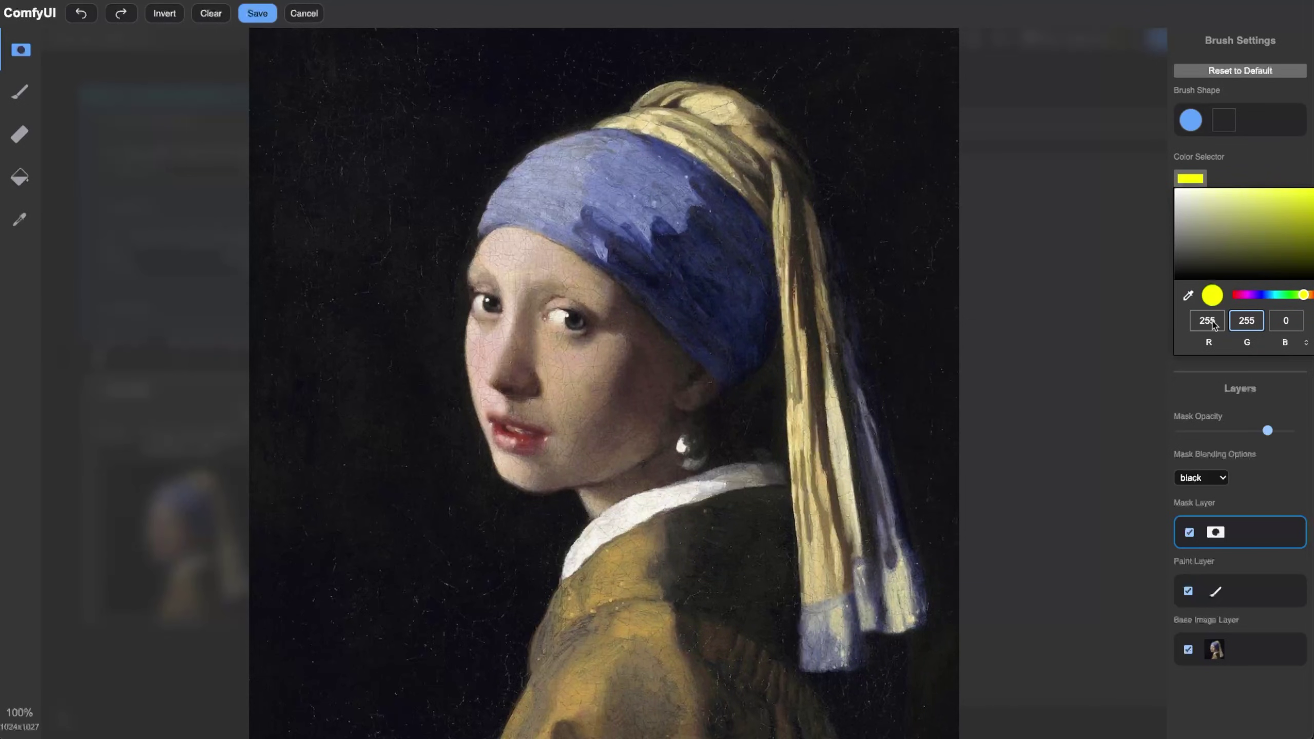
{"action": "left_click", "coordinate": [1213, 322]}
{"action": "type", "text": "0"}
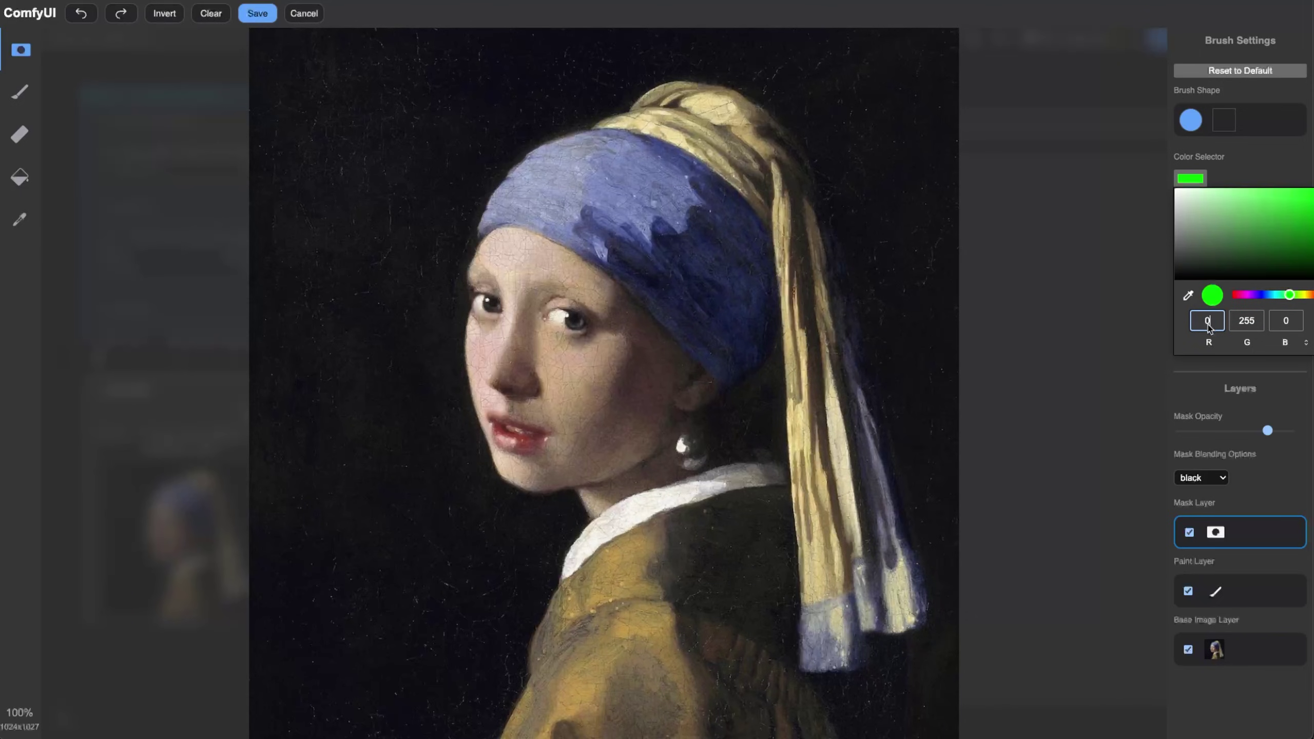
{"action": "left_click", "coordinate": [1256, 329]}
{"action": "left_click", "coordinate": [1250, 366]}
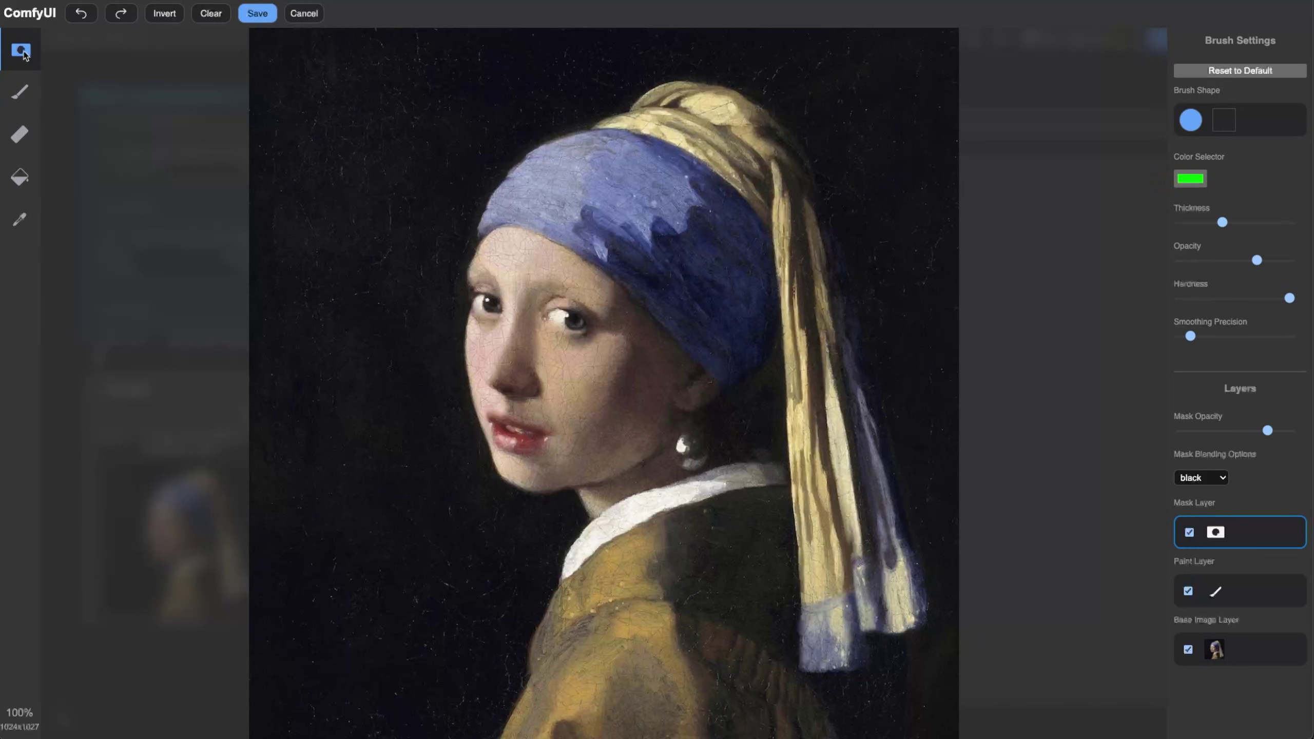
Step: Brush green over the turban on the paint layer and save the image
{"action": "left_click", "coordinate": [19, 92]}
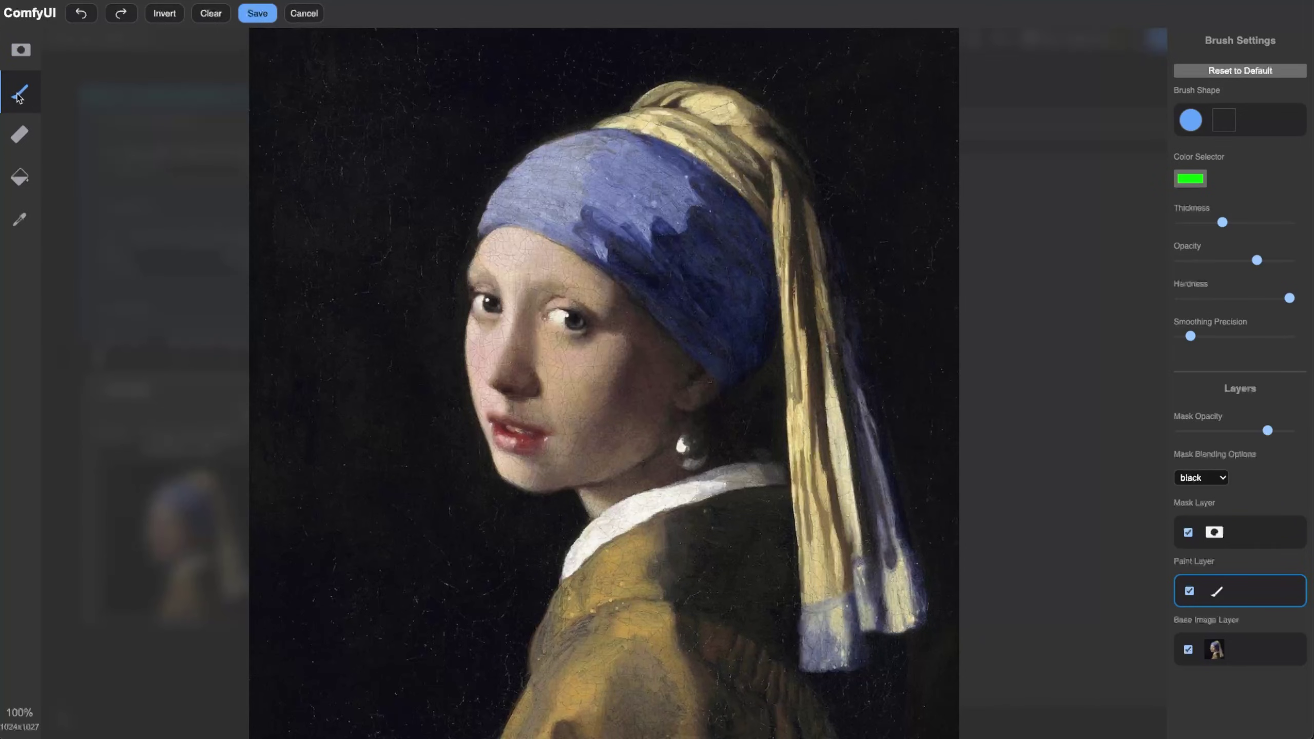
{"action": "mouse_move", "coordinate": [735, 373]}
{"action": "left_mouse_down"}
{"action": "mouse_move", "coordinate": [544, 223]}
{"action": "mouse_move", "coordinate": [819, 476]}
{"action": "mouse_move", "coordinate": [595, 218]}
{"action": "mouse_move", "coordinate": [727, 273]}
{"action": "left_mouse_up"}
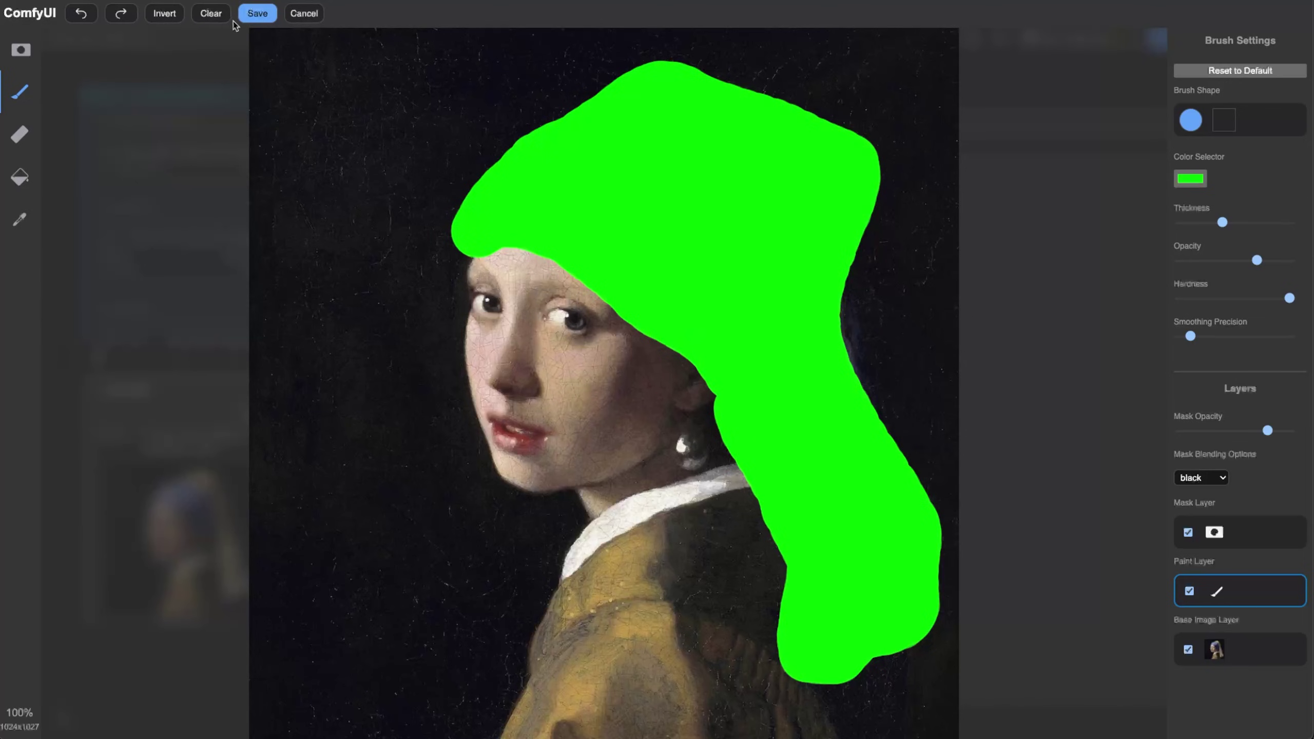
{"action": "left_click", "coordinate": [257, 14]}
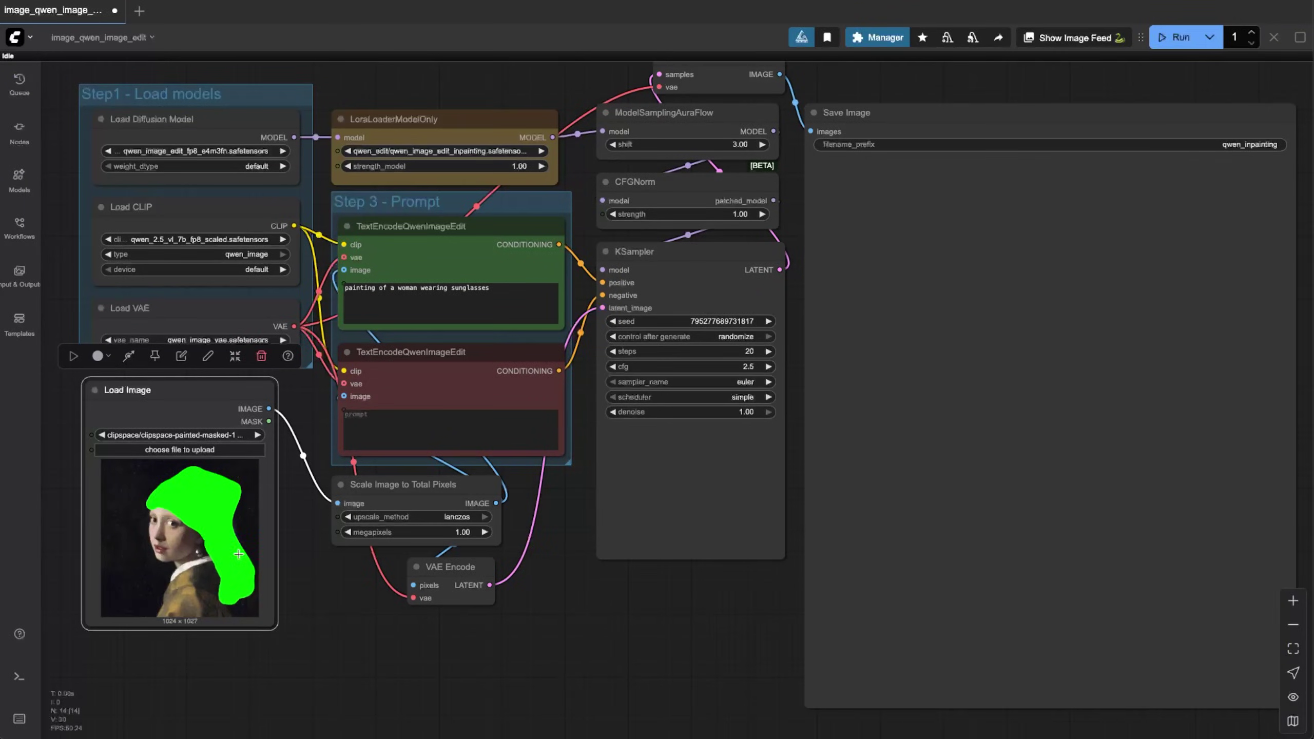
Step: Run the prompt 'painting of a woman wearing a home made beanie that is pink and brown.'
{"action": "left_click", "coordinate": [507, 299]}
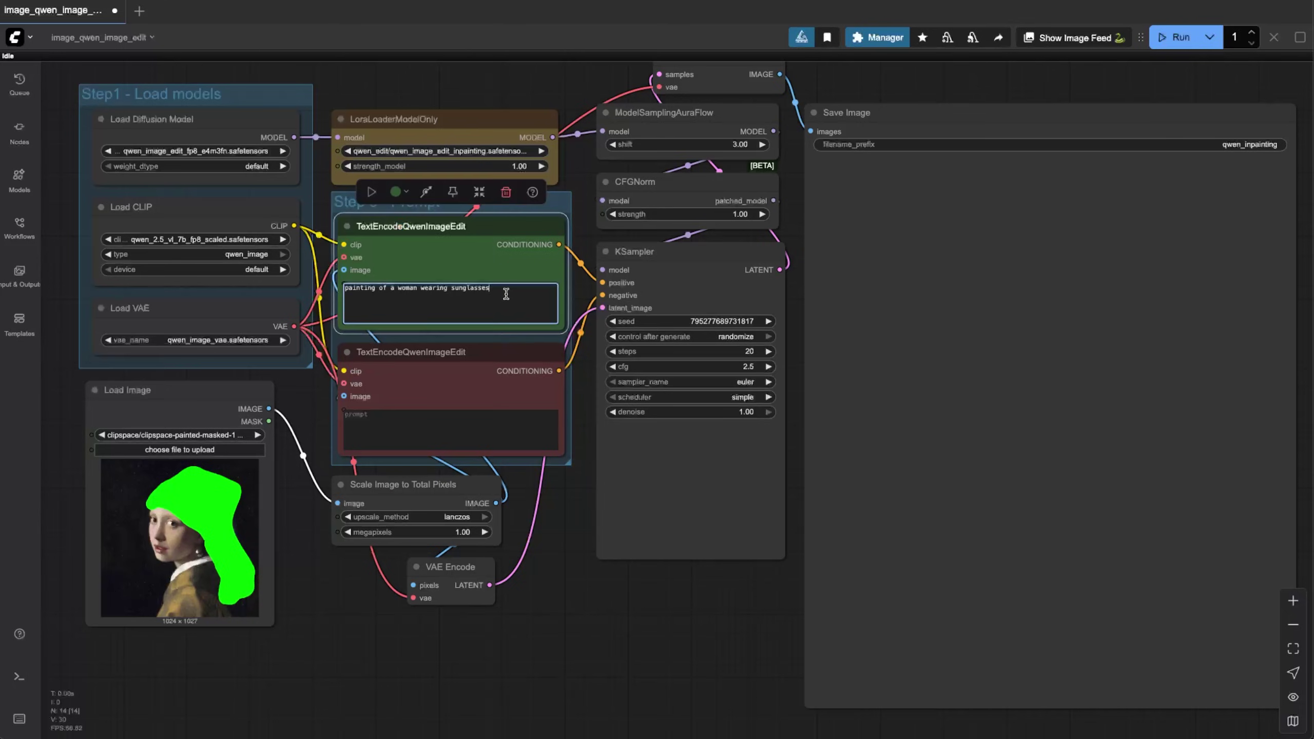
{"action": "key", "text": "ctrl+z"}
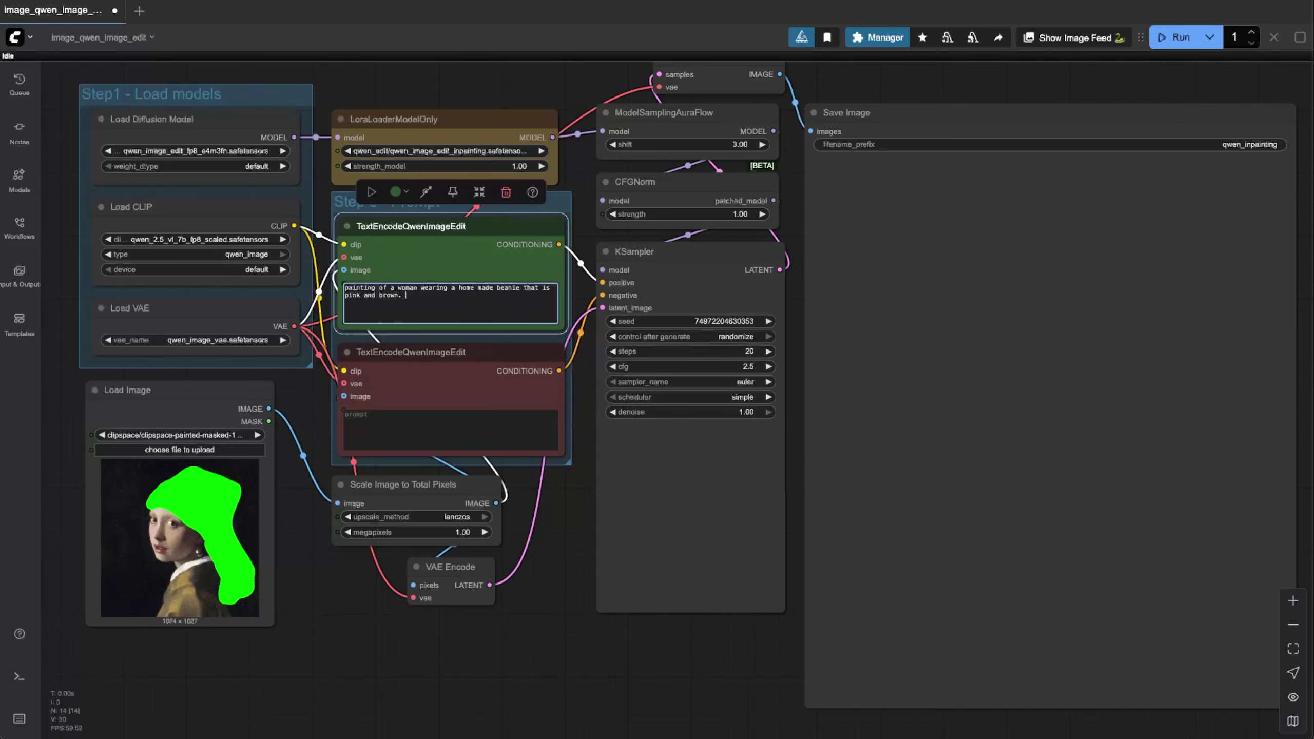
{"action": "key", "text": "ctrl+Return"}
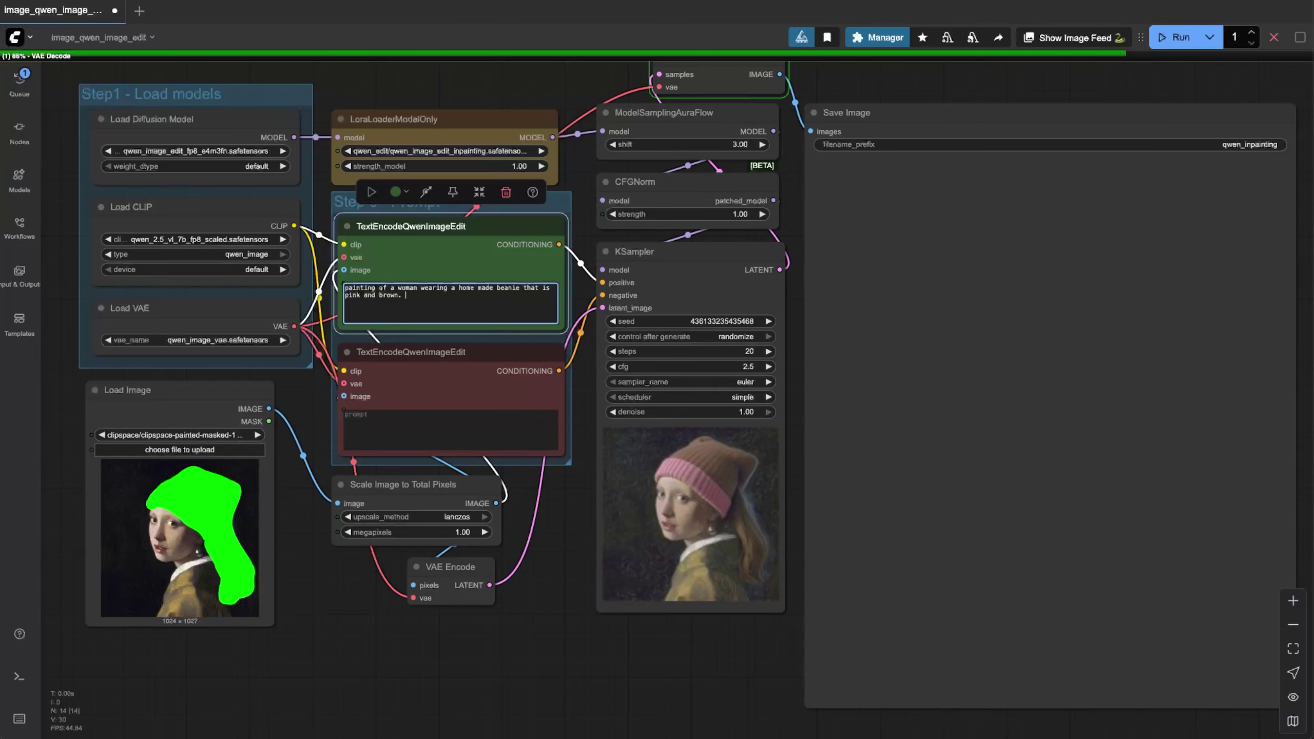
{"action": "scroll", "coordinate": [1175, 407], "scroll_direction": "right", "scroll_amount": 2}
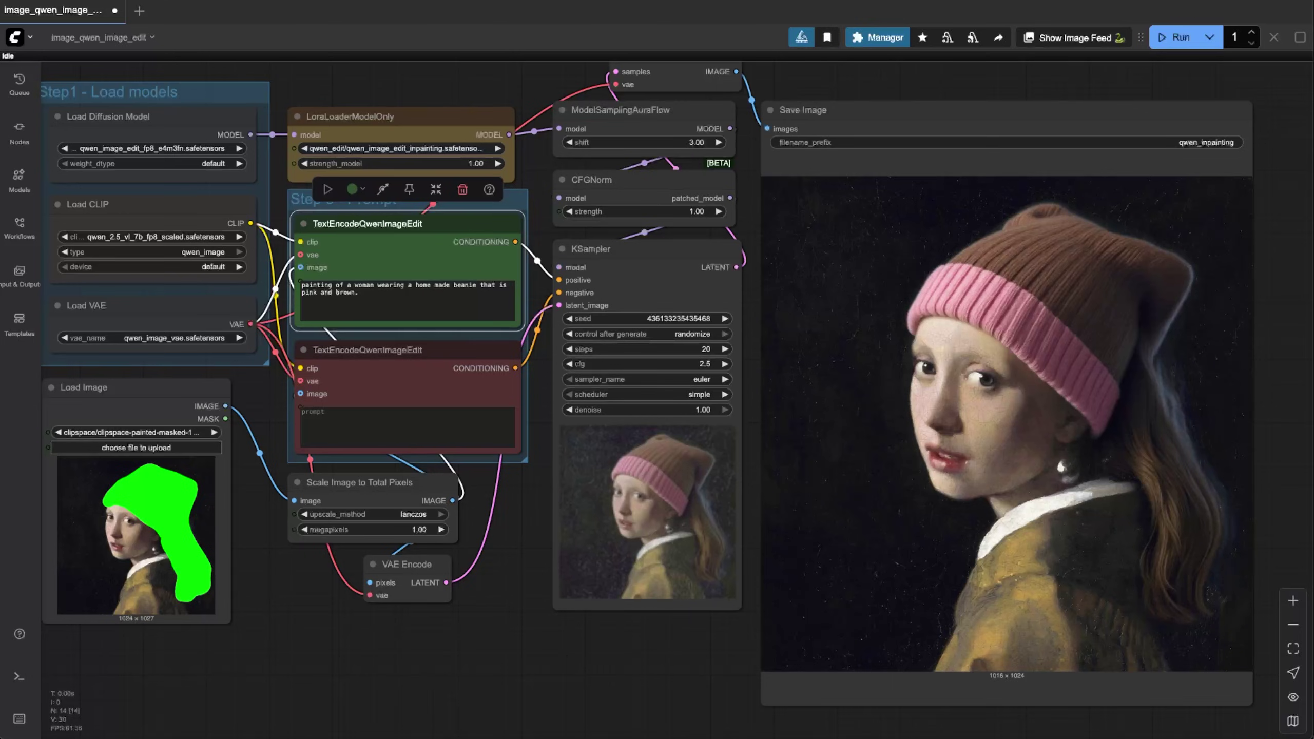
Step: Load the Einstein portrait, paint his mouth and chin green in MaskEditor, and save
{"action": "left_click_drag", "start_coordinate": [2, 518], "coordinate": [171, 526]}
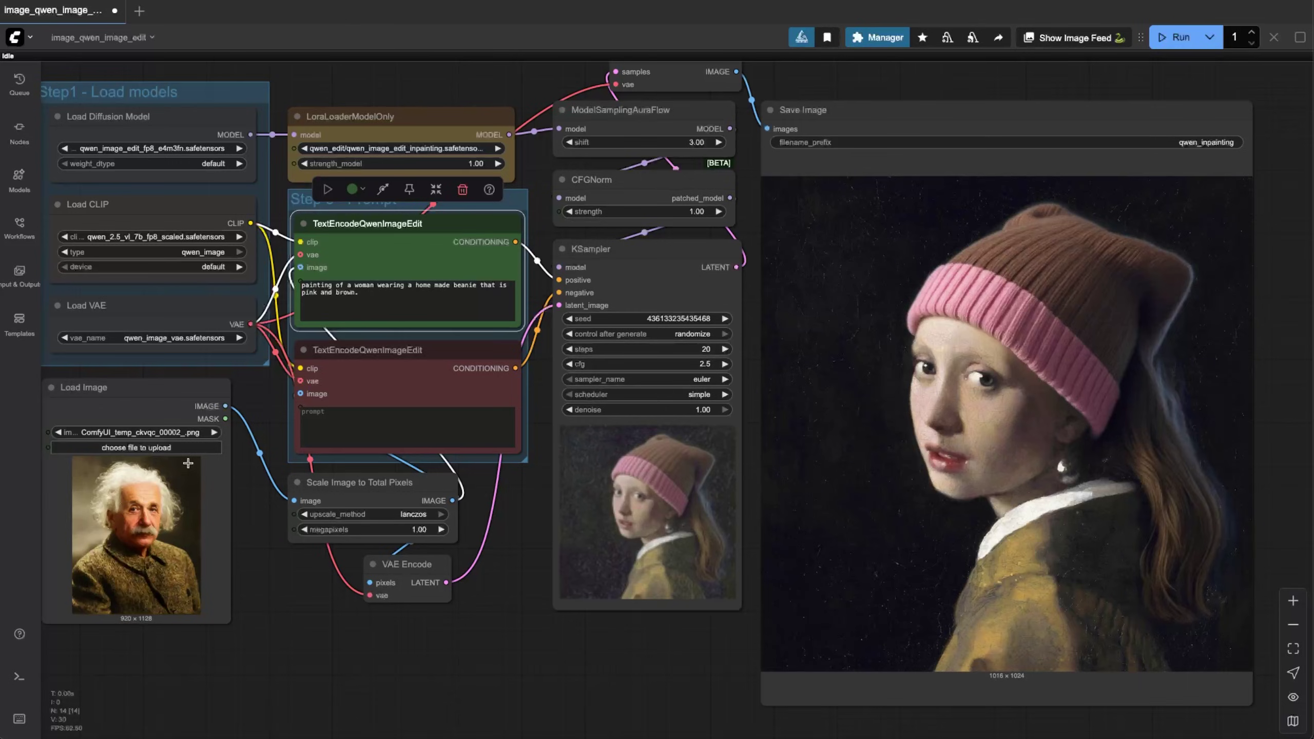
{"action": "right_click", "coordinate": [155, 487]}
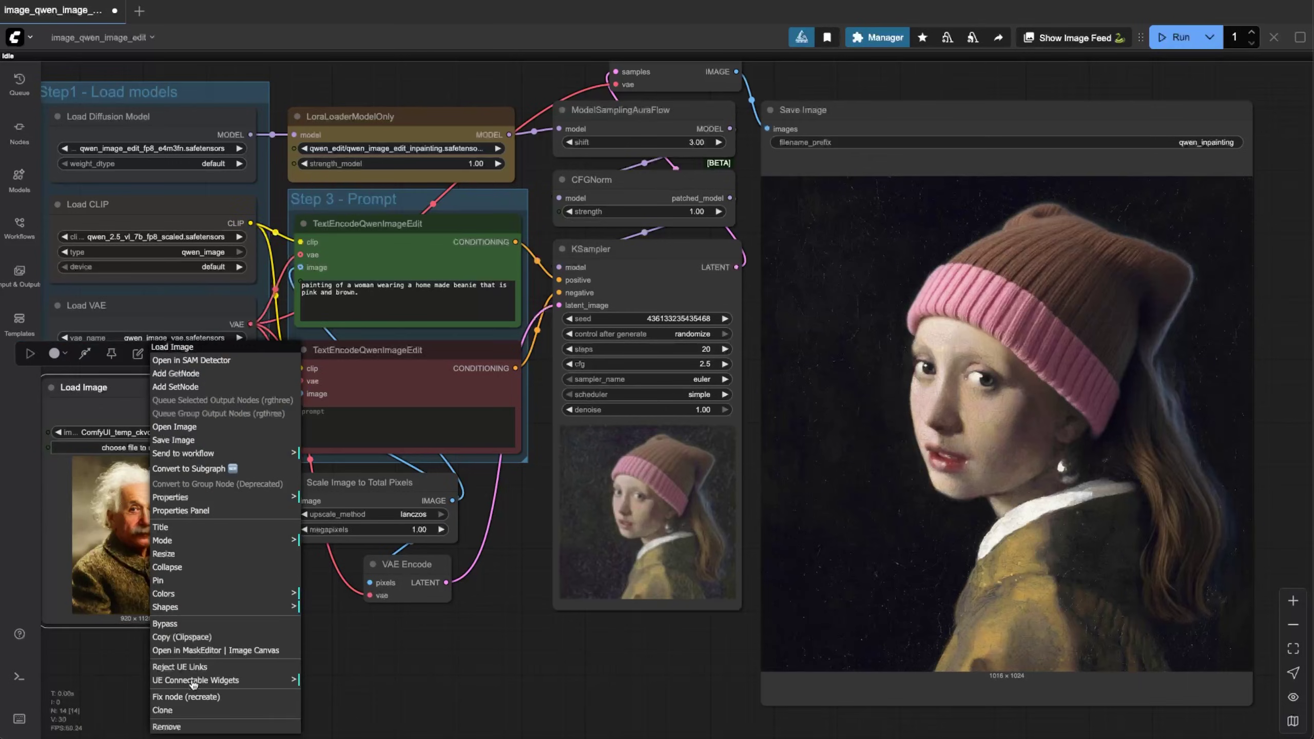
{"action": "left_click", "coordinate": [204, 652]}
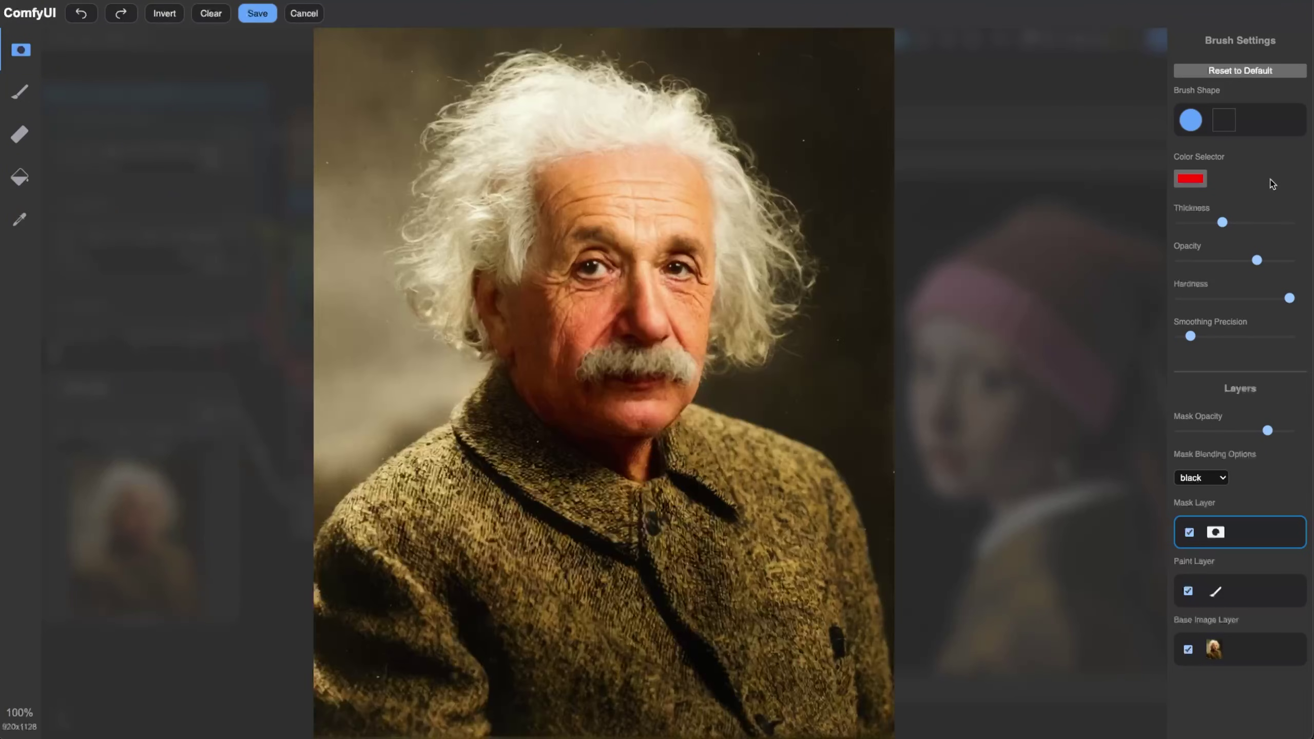
{"action": "left_click", "coordinate": [1190, 178]}
{"action": "left_click_drag", "start_coordinate": [1244, 297], "coordinate": [1280, 296]}
{"action": "left_click", "coordinate": [20, 95]}
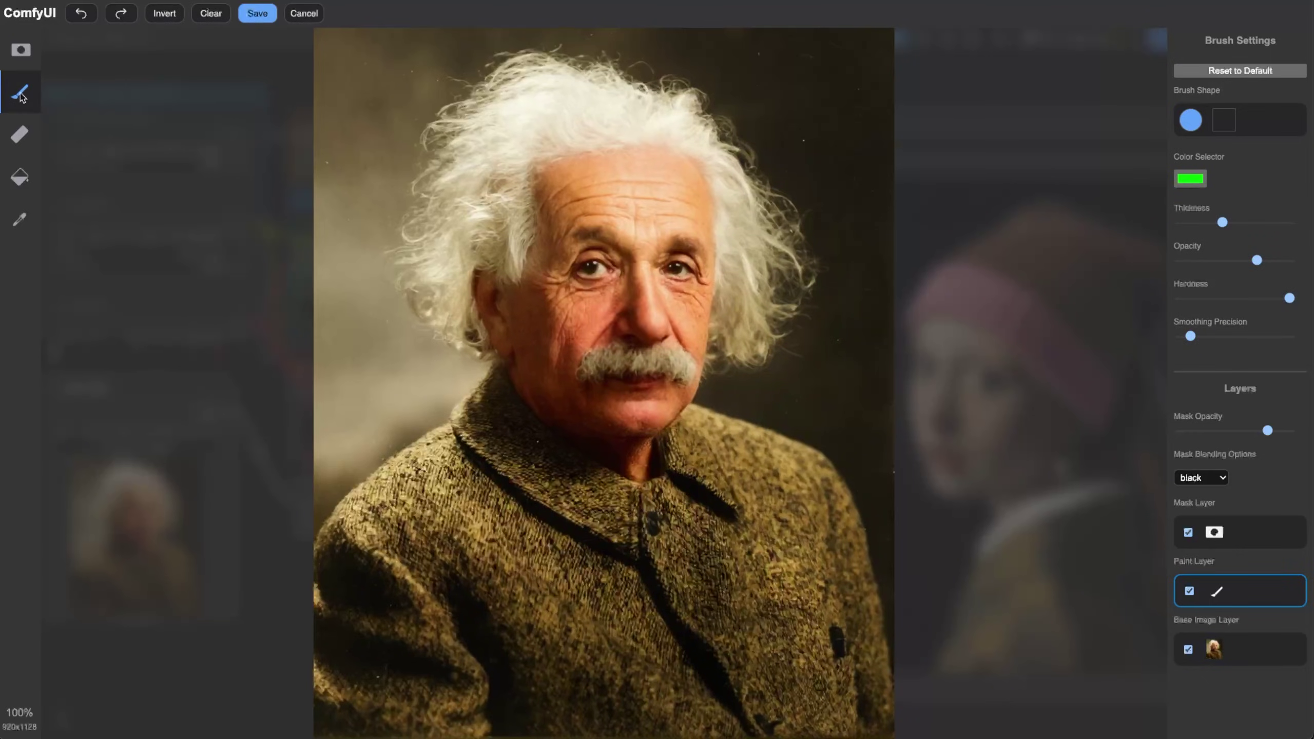
{"action": "mouse_move", "coordinate": [515, 287]}
{"action": "left_mouse_down"}
{"action": "mouse_move", "coordinate": [541, 384]}
{"action": "mouse_move", "coordinate": [617, 424]}
{"action": "mouse_move", "coordinate": [552, 368]}
{"action": "mouse_move", "coordinate": [525, 309]}
{"action": "mouse_move", "coordinate": [548, 383]}
{"action": "mouse_move", "coordinate": [578, 416]}
{"action": "mouse_move", "coordinate": [685, 407]}
{"action": "mouse_move", "coordinate": [712, 355]}
{"action": "mouse_move", "coordinate": [693, 401]}
{"action": "mouse_move", "coordinate": [654, 435]}
{"action": "mouse_move", "coordinate": [609, 445]}
{"action": "mouse_move", "coordinate": [559, 423]}
{"action": "mouse_move", "coordinate": [525, 367]}
{"action": "mouse_move", "coordinate": [517, 265]}
{"action": "left_mouse_up"}
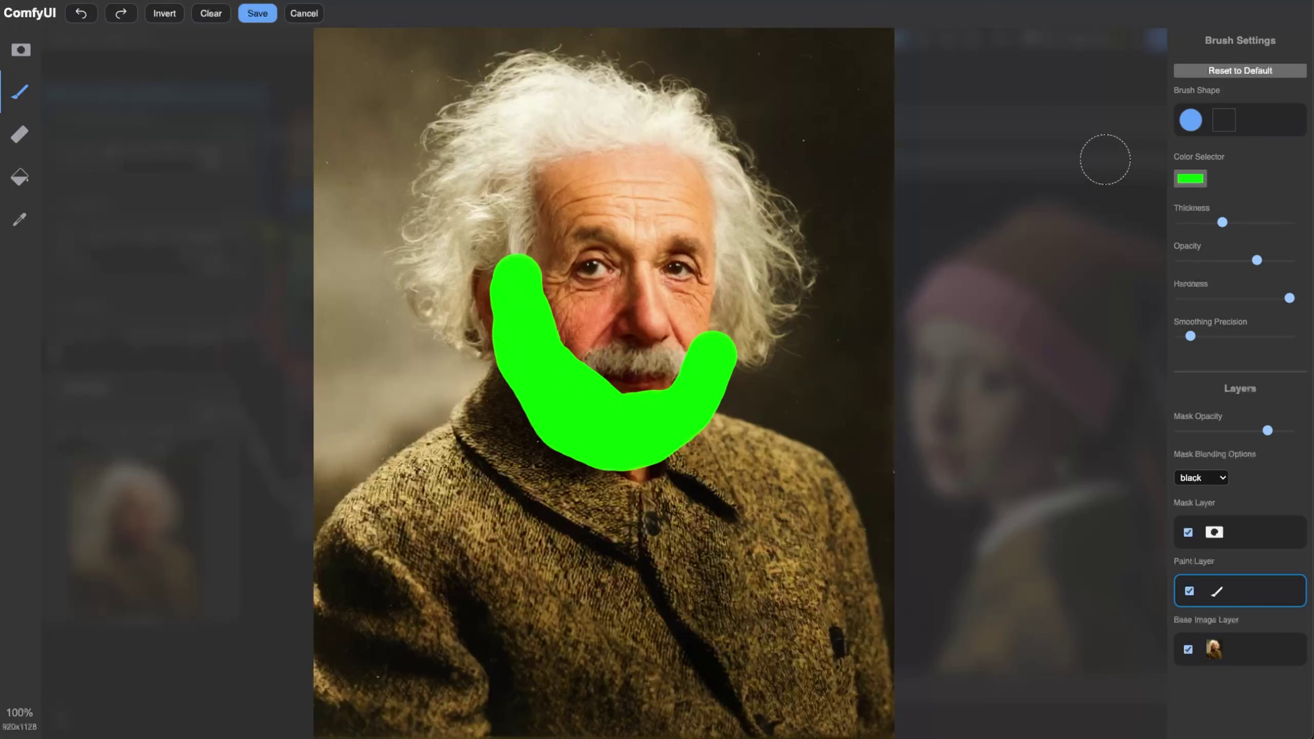
{"action": "left_click", "coordinate": [257, 13]}
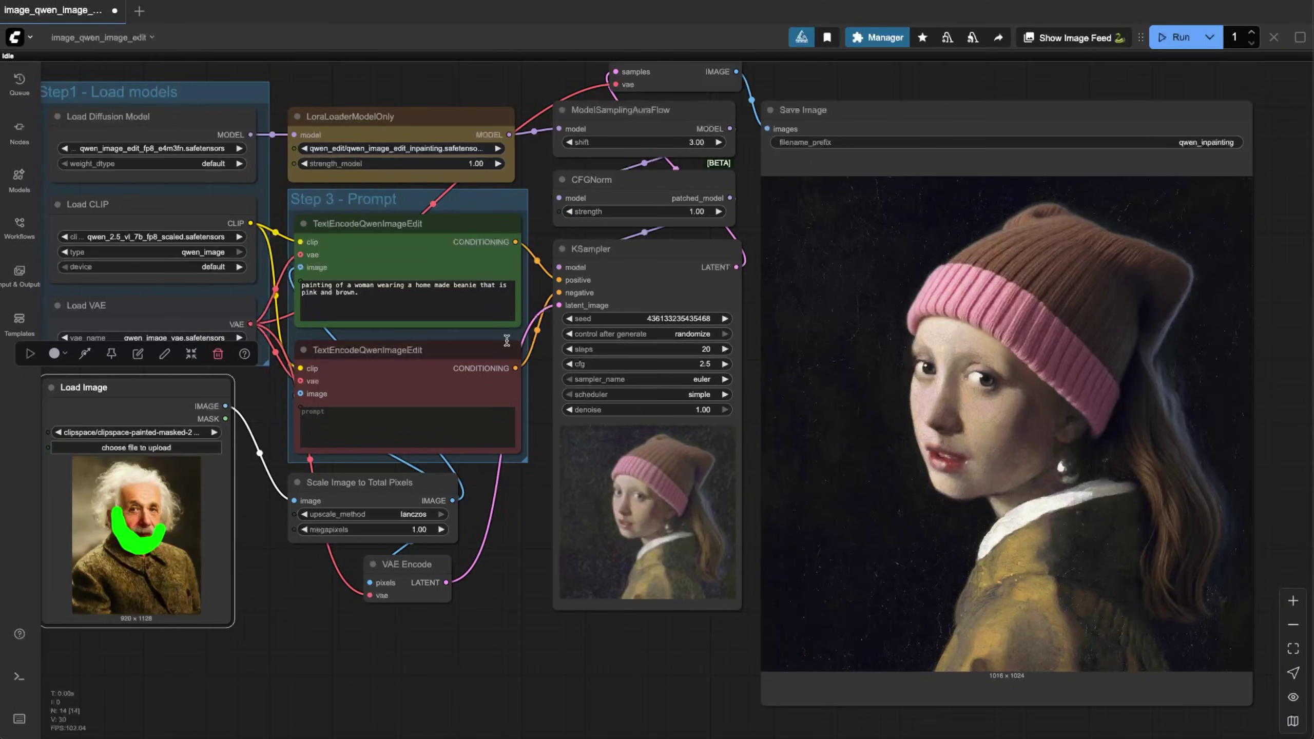
Step: Set the positive prompt to 'photo of a man with a big white beard' and run it
{"action": "left_click", "coordinate": [362, 300]}
{"action": "type", "text": "ph"}
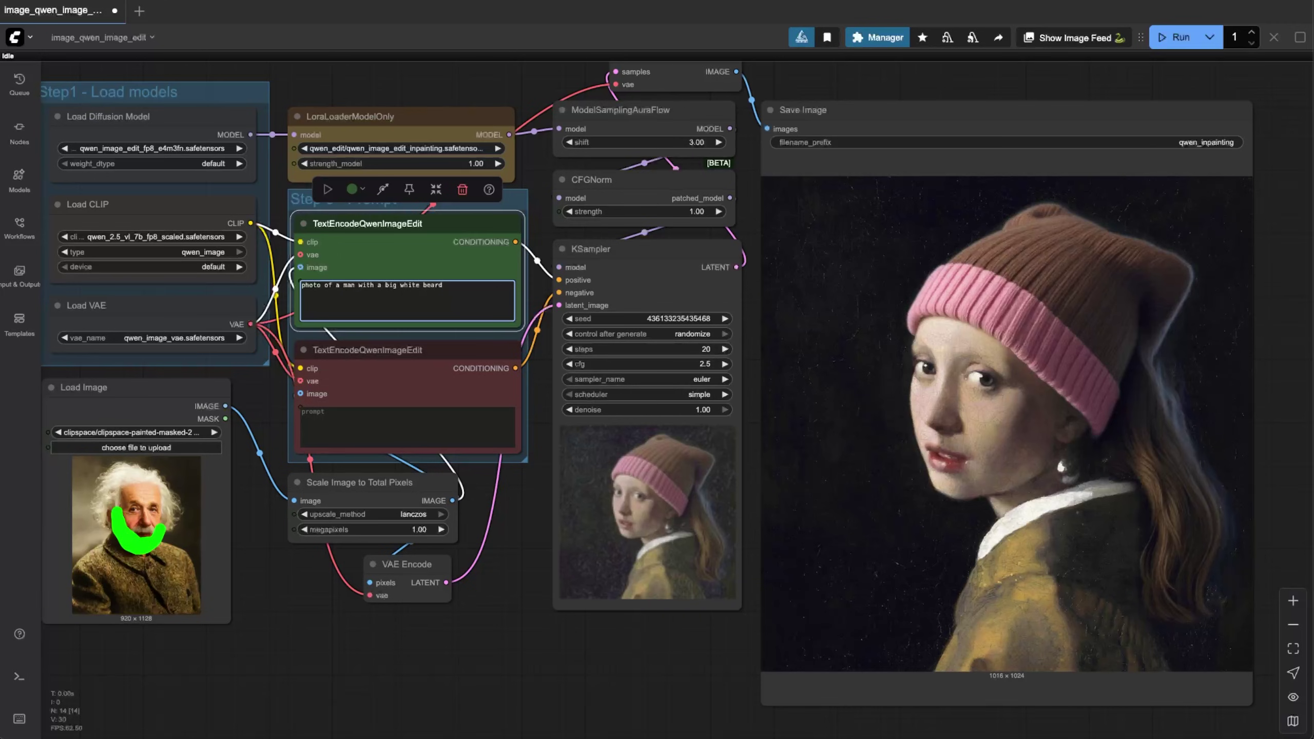
{"action": "key", "text": "ctrl+Return"}
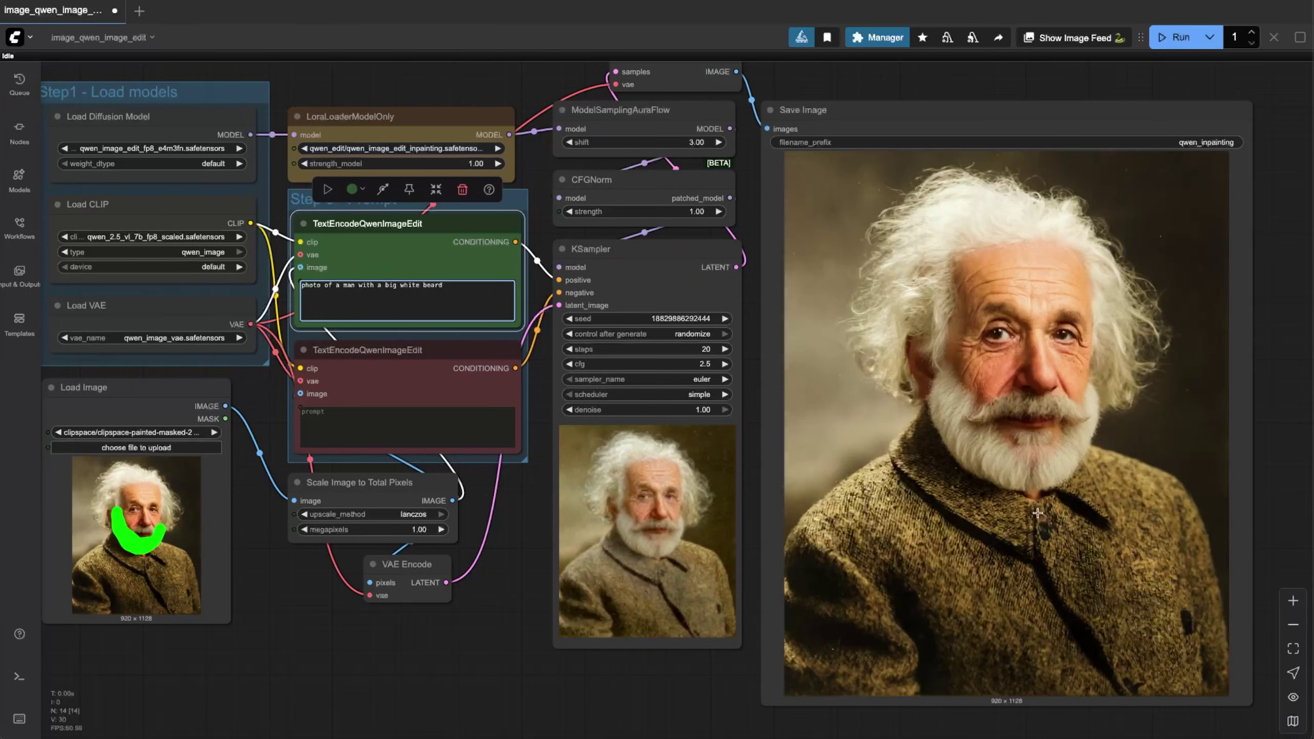
{"action": "scroll", "coordinate": [1035, 448], "scroll_direction": "up", "scroll_amount": 4}
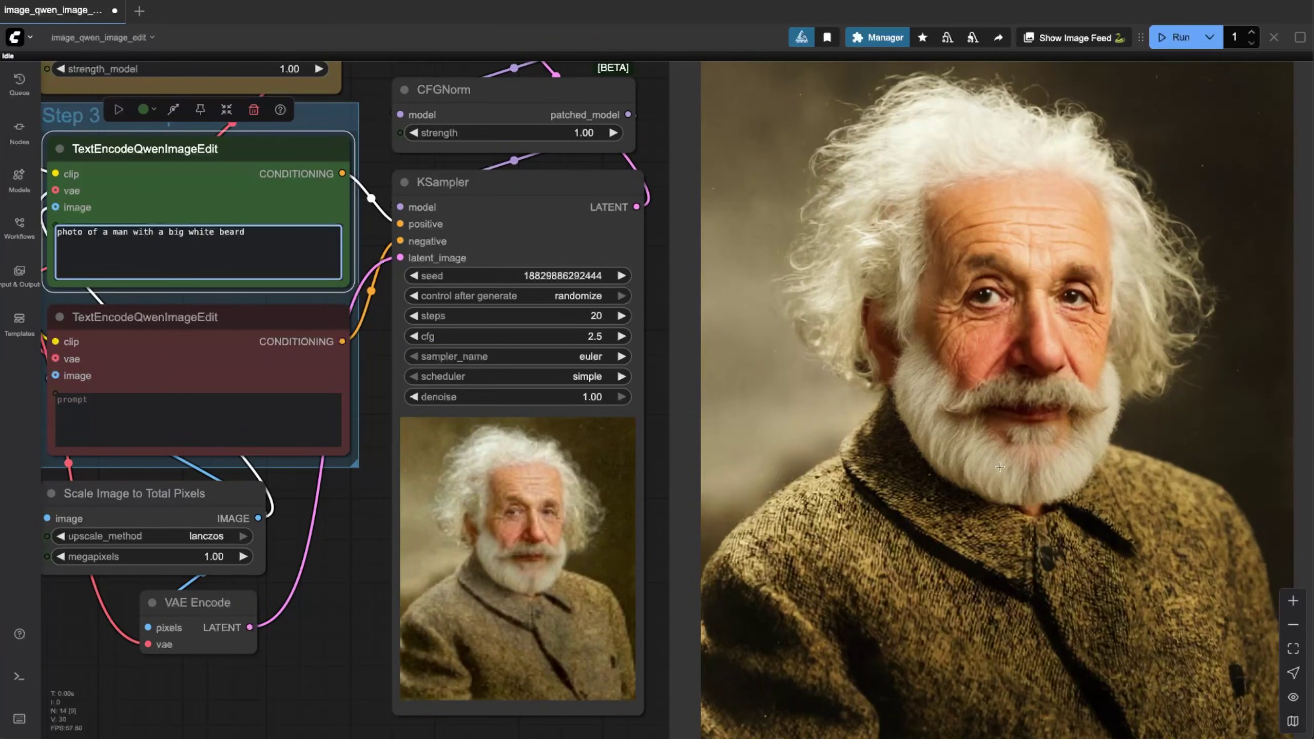
{"action": "scroll", "coordinate": [891, 415], "scroll_direction": "down", "scroll_amount": 3}
Step: Reopen the Einstein image in MaskEditor with a green colour brush
{"action": "key", "text": "."}
{"action": "right_click", "coordinate": [153, 527]}
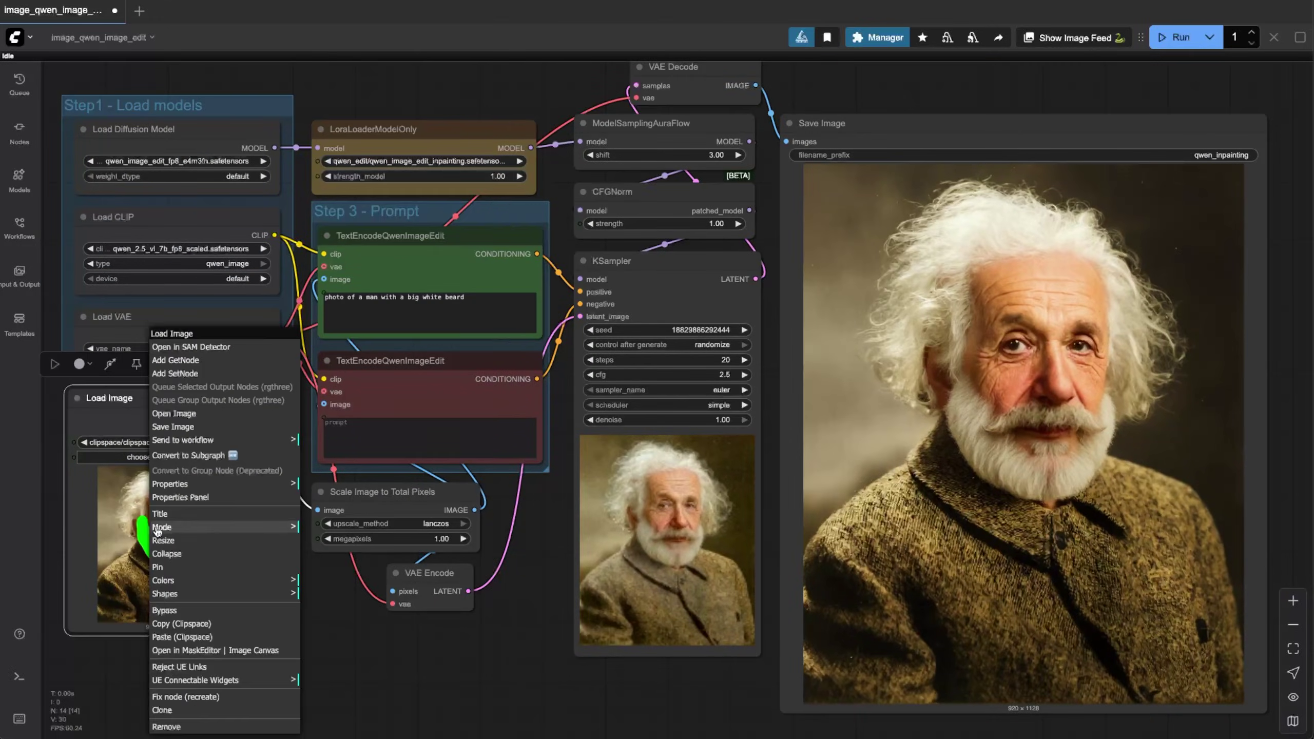
{"action": "left_click", "coordinate": [217, 652]}
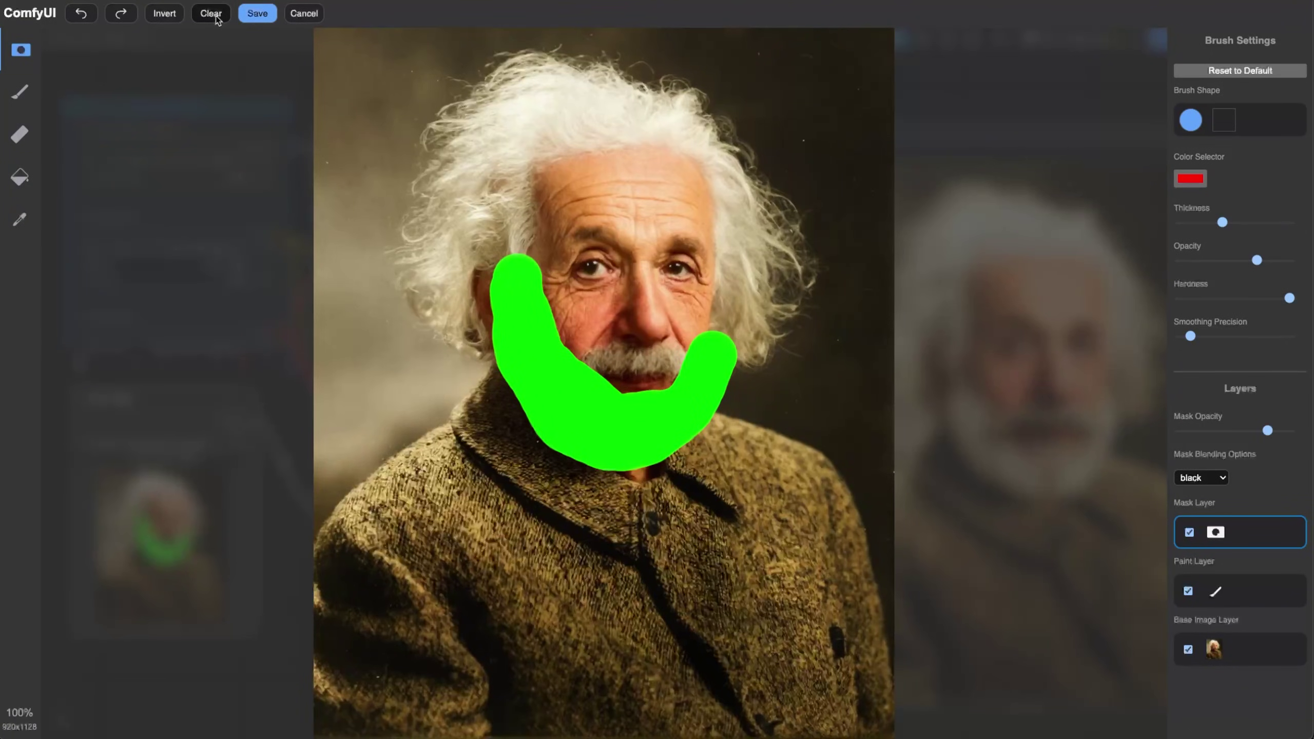
{"action": "left_click", "coordinate": [211, 13]}
{"action": "left_click", "coordinate": [20, 91]}
{"action": "left_click", "coordinate": [1190, 178]}
{"action": "left_click_drag", "start_coordinate": [1232, 294], "coordinate": [1262, 295]}
Step: Paint Einstein's torso green and run the prompt 'photo of santa claus'
{"action": "left_click", "coordinate": [613, 492]}
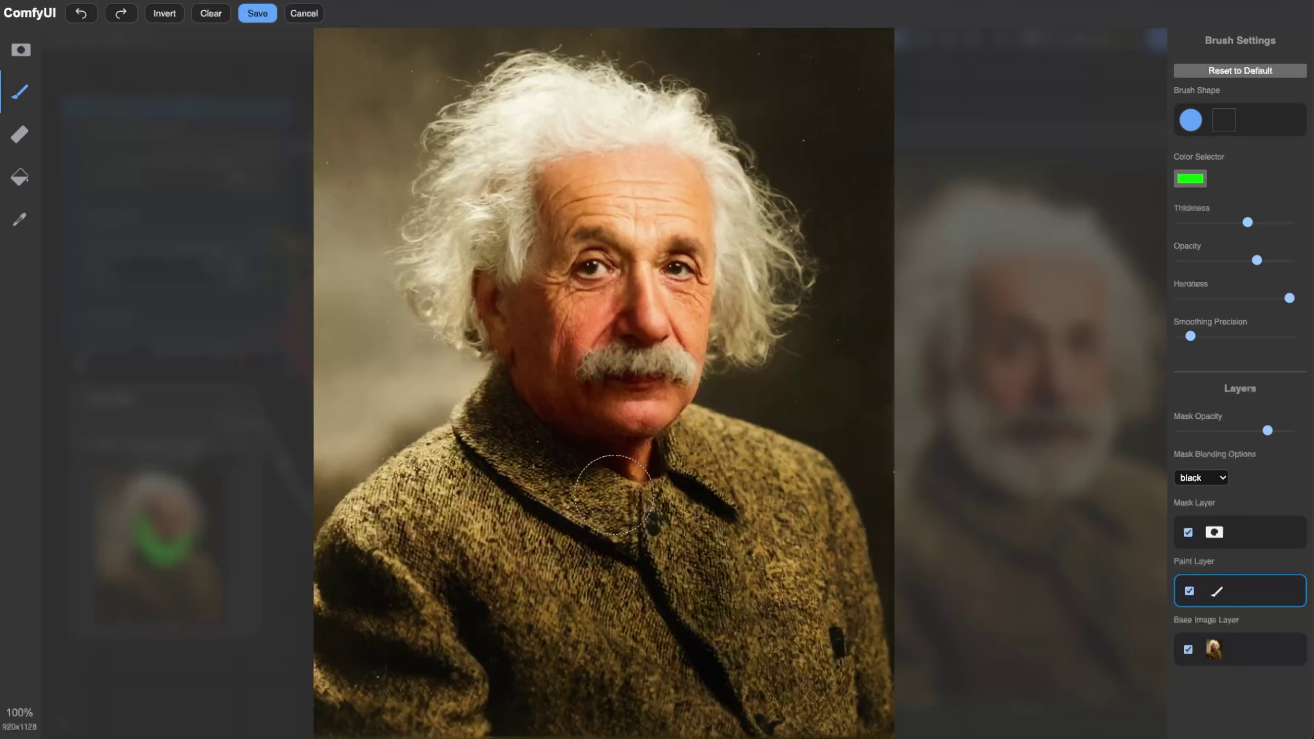
{"action": "mouse_move", "coordinate": [613, 492]}
{"action": "left_mouse_down"}
{"action": "mouse_move", "coordinate": [859, 549]}
{"action": "mouse_move", "coordinate": [780, 661]}
{"action": "mouse_move", "coordinate": [600, 574]}
{"action": "left_mouse_up"}
{"action": "left_click_drag", "start_coordinate": [522, 373], "coordinate": [523, 282]}
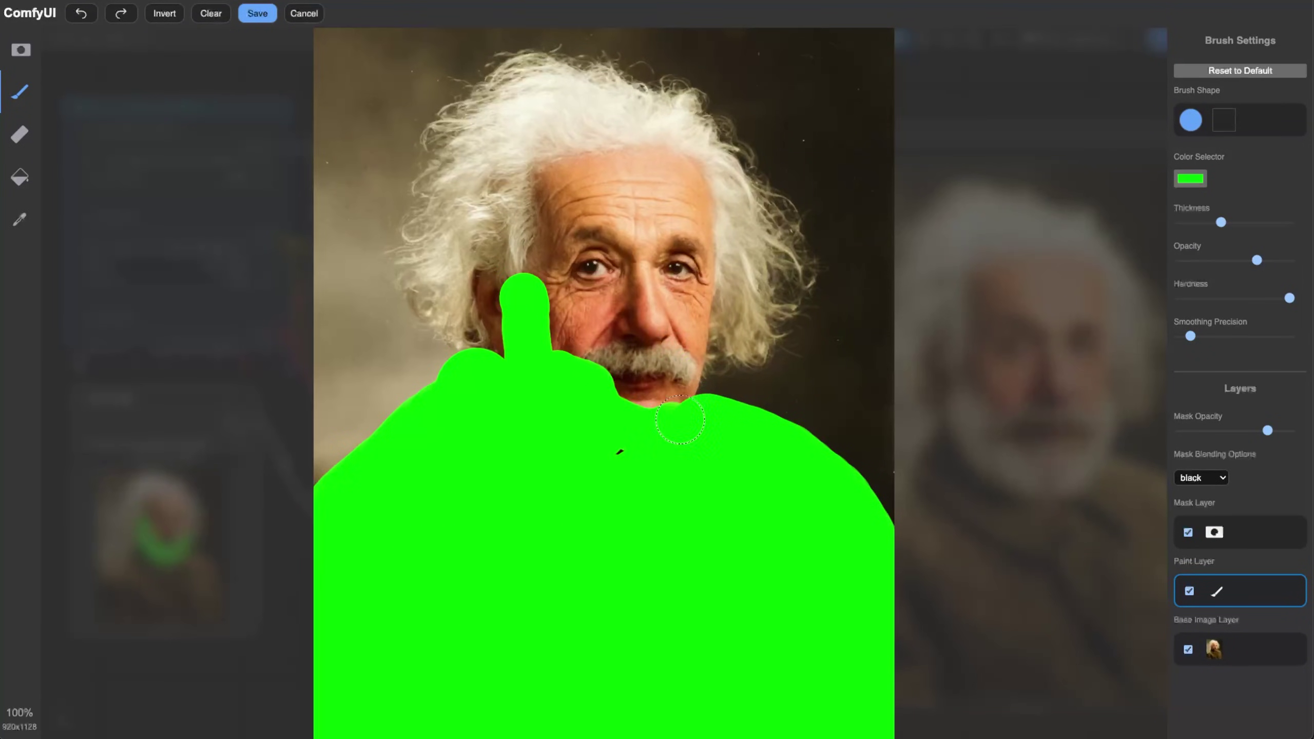
{"action": "left_click_drag", "start_coordinate": [636, 393], "coordinate": [688, 409]}
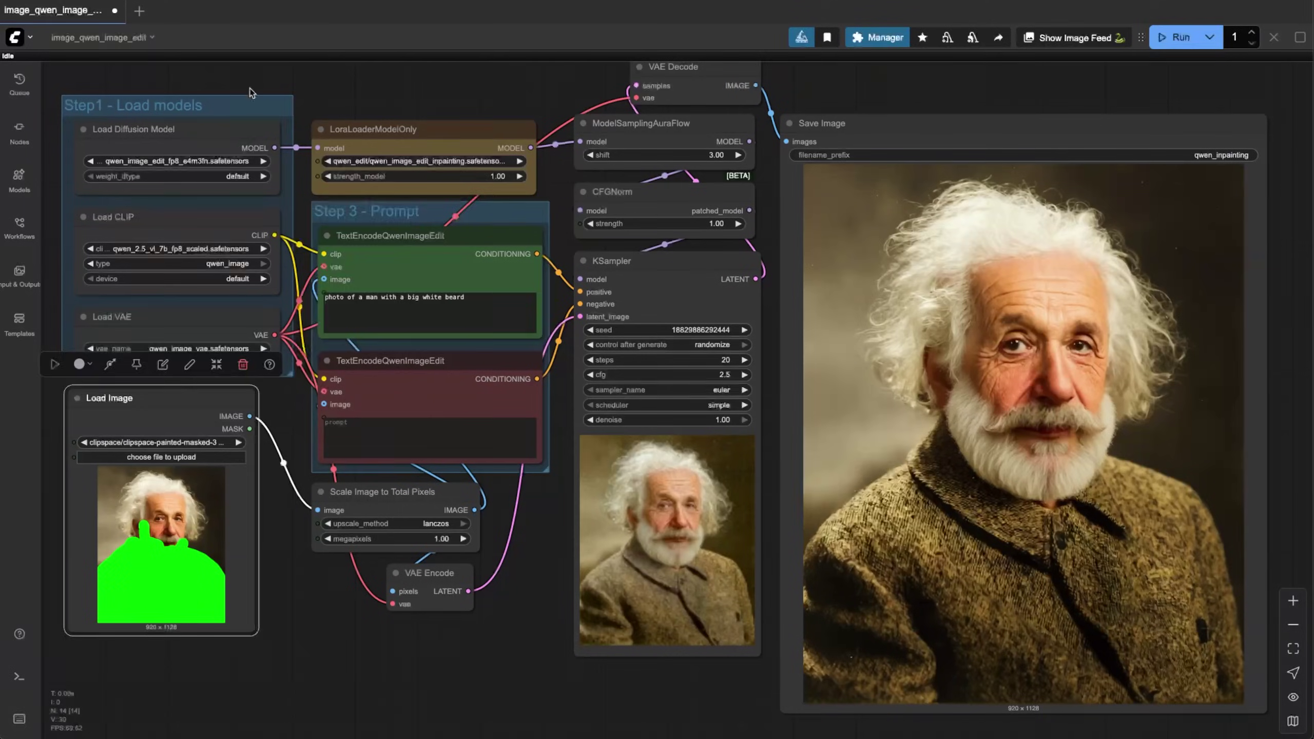
{"action": "left_click_drag", "start_coordinate": [325, 298], "coordinate": [487, 302]}
{"action": "type", "text": "photo of san"}
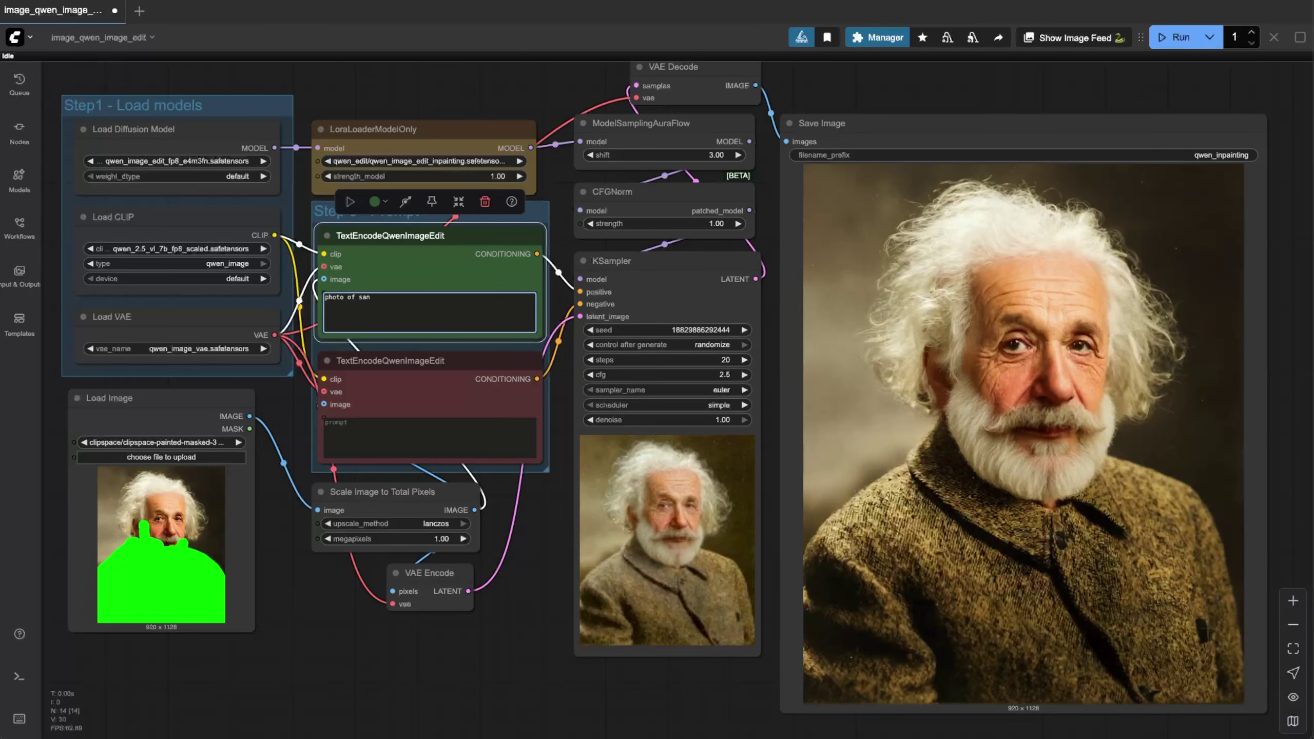
{"action": "type", "text": "ta claus"}
{"action": "key", "text": "ctrl+Return"}
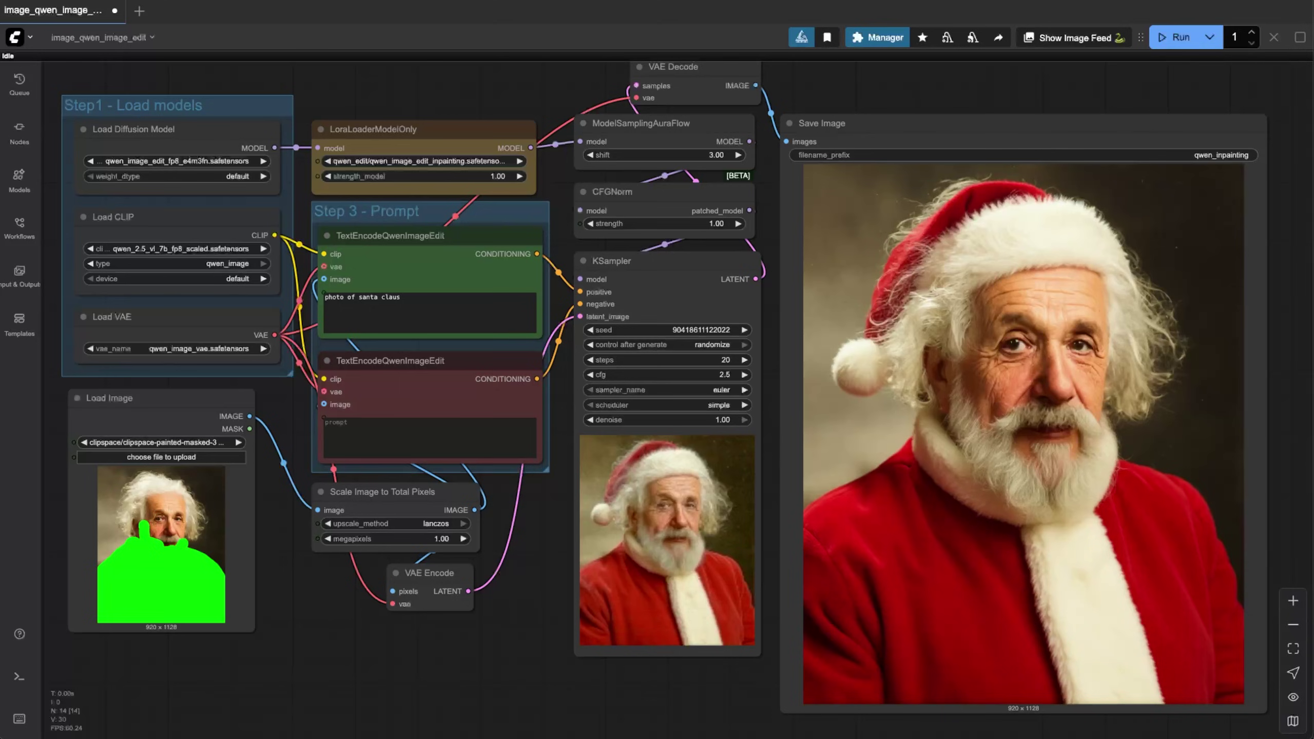
Step: Load American Gothic into Load Image and set the MaskEditor brush colour to pure green (0, 255, 0)
{"action": "left_click_drag", "start_coordinate": [430, 523], "coordinate": [188, 525]}
{"action": "right_click", "coordinate": [159, 527]}
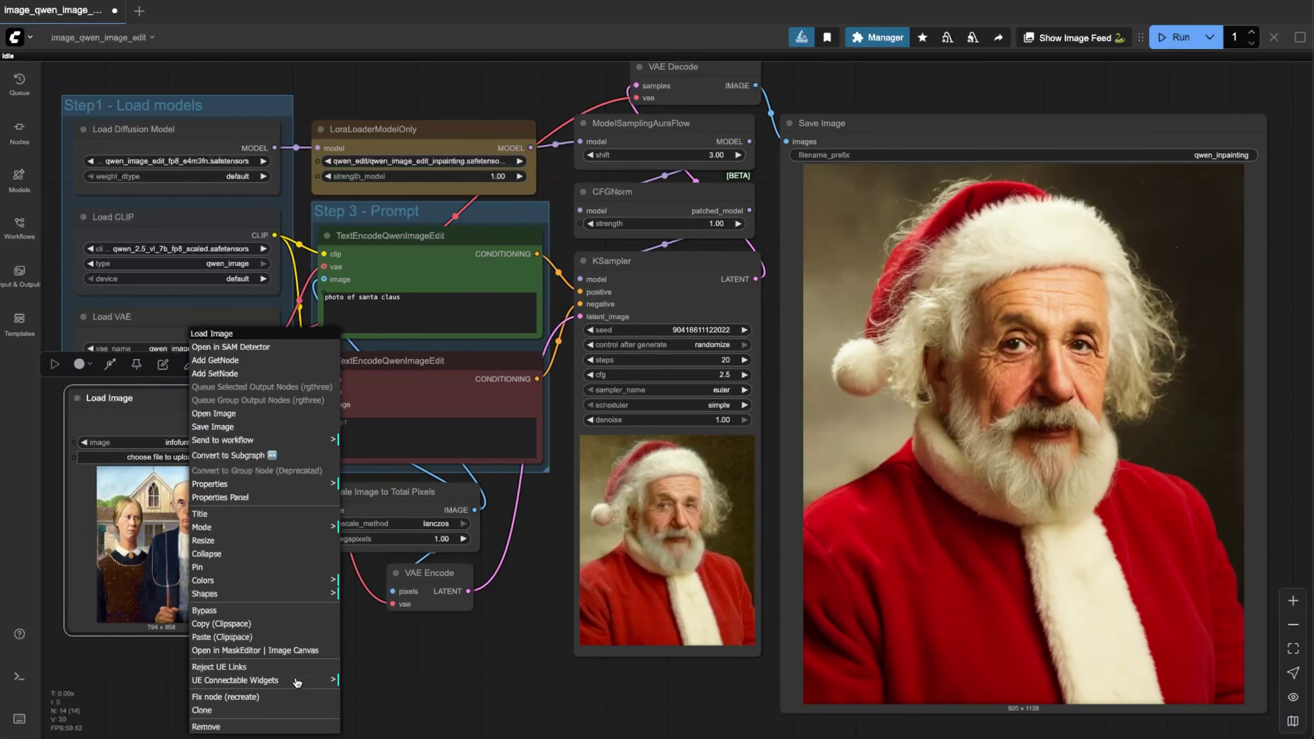
{"action": "left_click", "coordinate": [294, 652]}
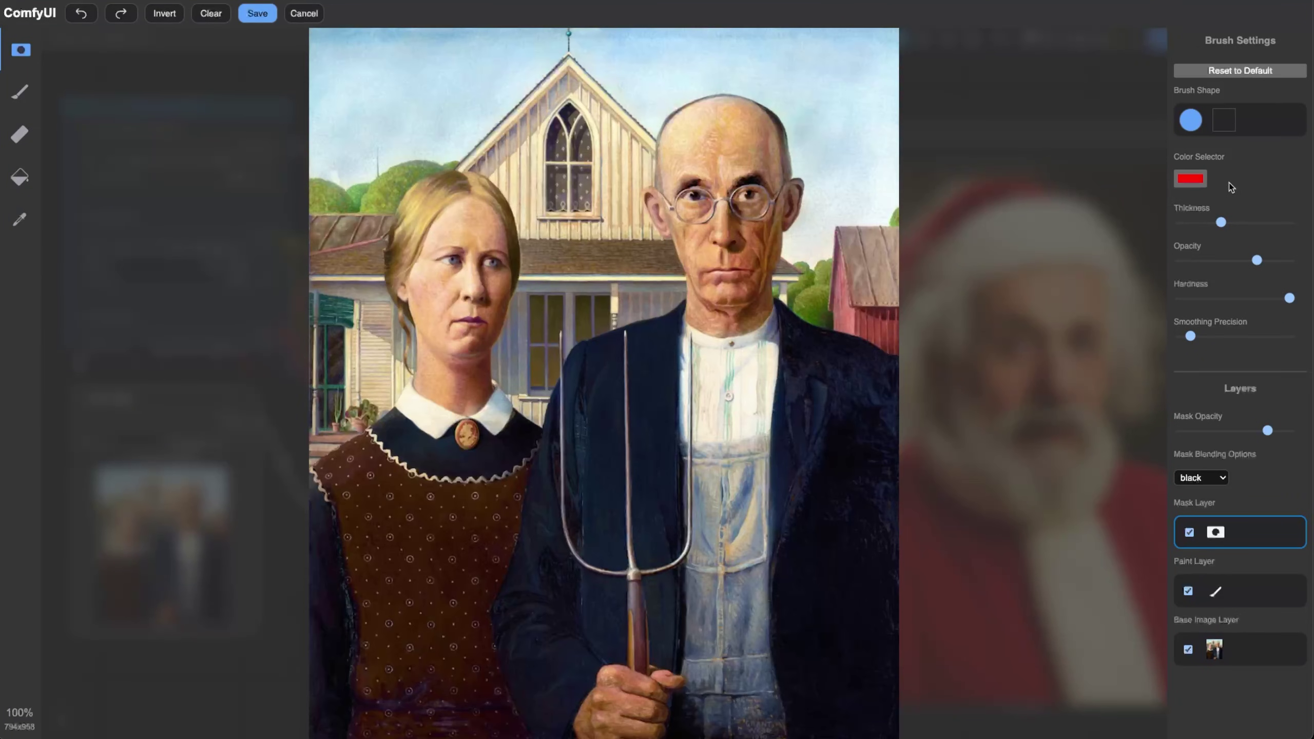
{"action": "left_click", "coordinate": [1190, 179]}
{"action": "left_click", "coordinate": [1246, 321]}
{"action": "type", "text": "255"}
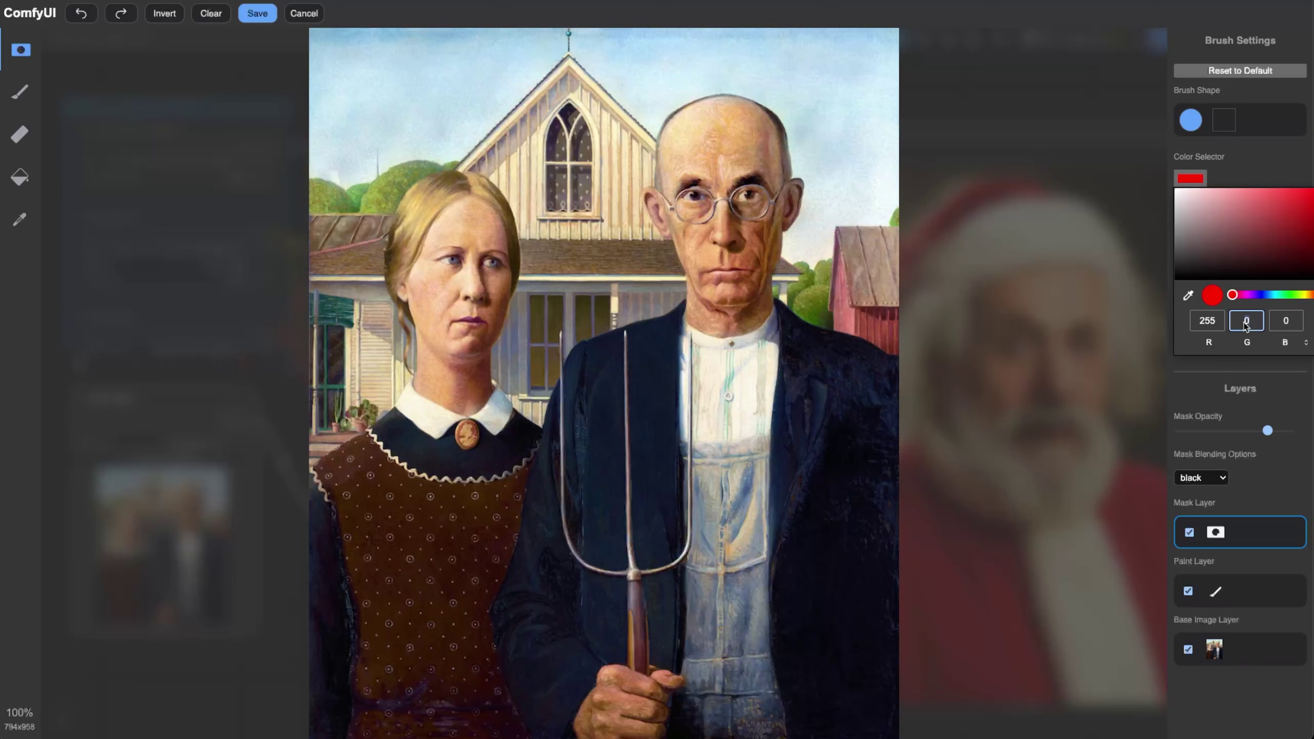
{"action": "left_click", "coordinate": [1207, 321]}
{"action": "type", "text": "0"}
{"action": "left_click", "coordinate": [20, 92]}
Step: Paint the woman green, save the mask, and run with a duck-face peace-sign selfie prompt
{"action": "mouse_move", "coordinate": [533, 399]}
{"action": "left_mouse_down"}
{"action": "mouse_move", "coordinate": [331, 709]}
{"action": "mouse_move", "coordinate": [517, 310]}
{"action": "mouse_move", "coordinate": [466, 673]}
{"action": "mouse_move", "coordinate": [378, 658]}
{"action": "left_mouse_up"}
{"action": "left_click", "coordinate": [257, 14]}
{"action": "type", "text": "painting of a man and a woman. The woman is taking a se"}
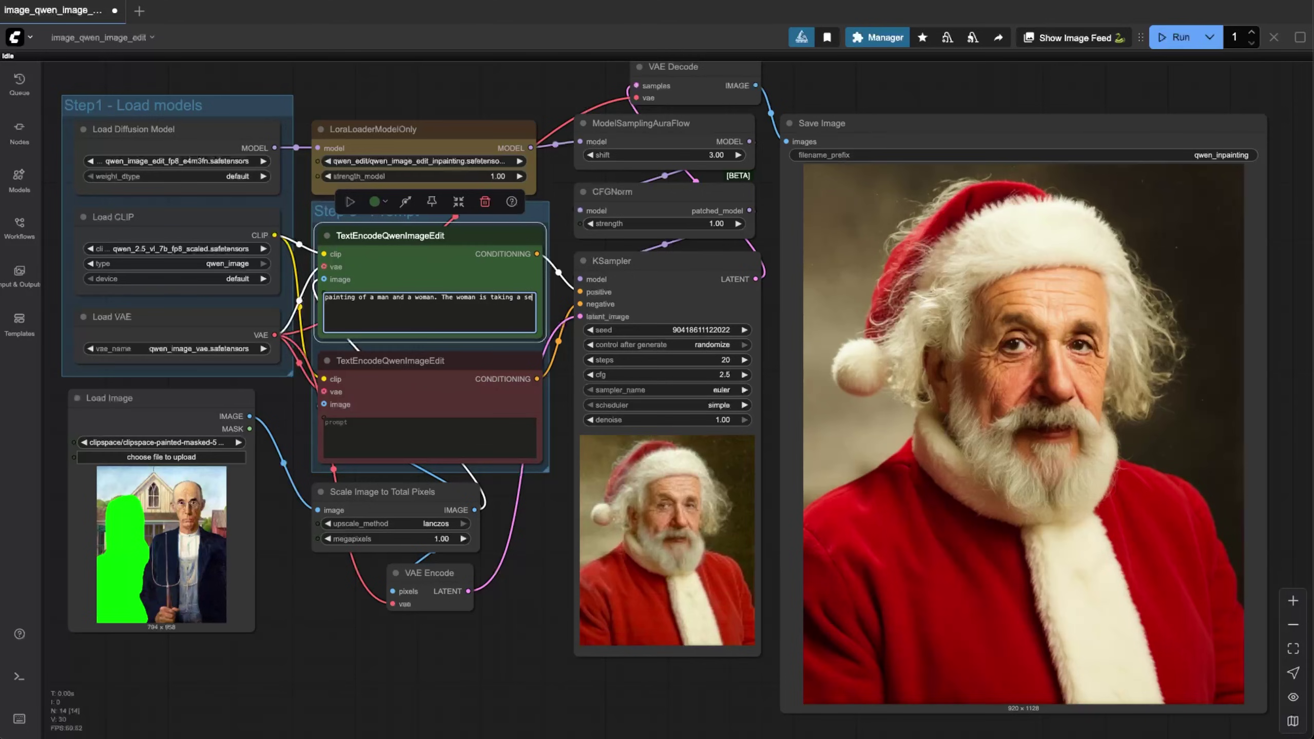
{"action": "type", "text": "l"}
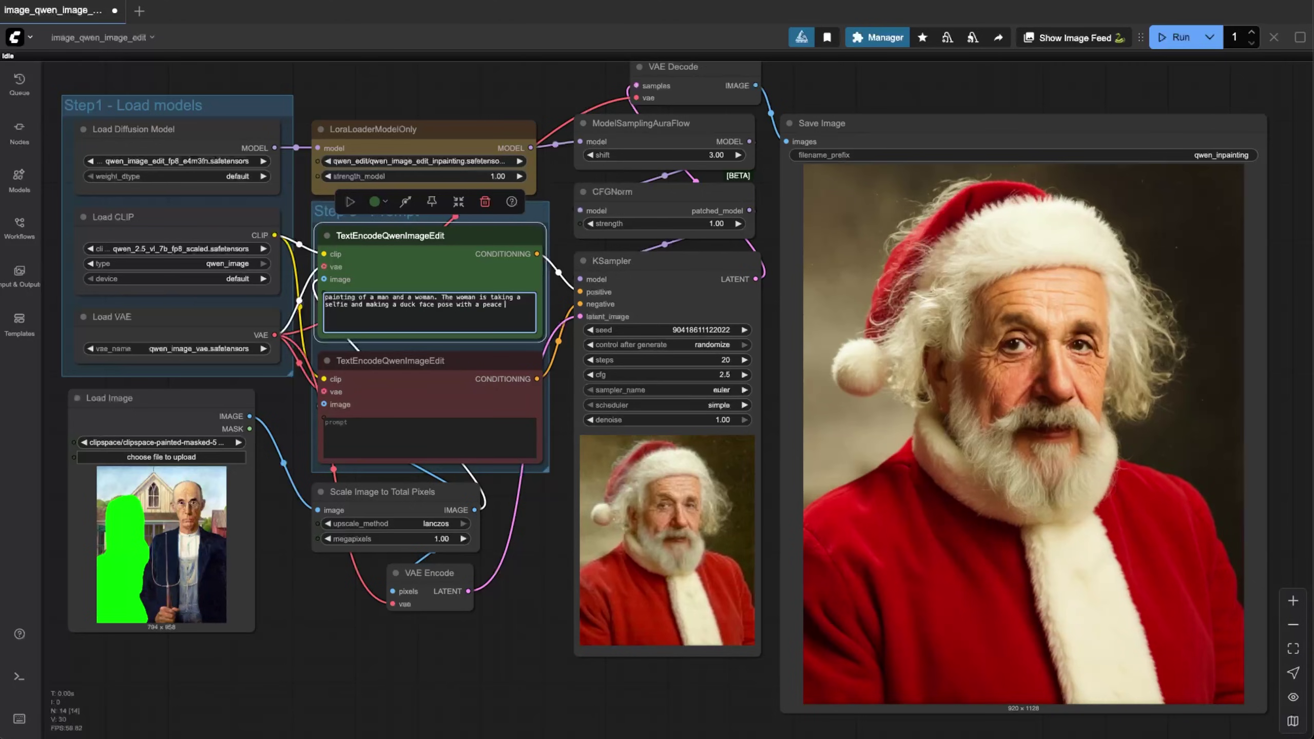
{"action": "key", "text": "ctrl+Return"}
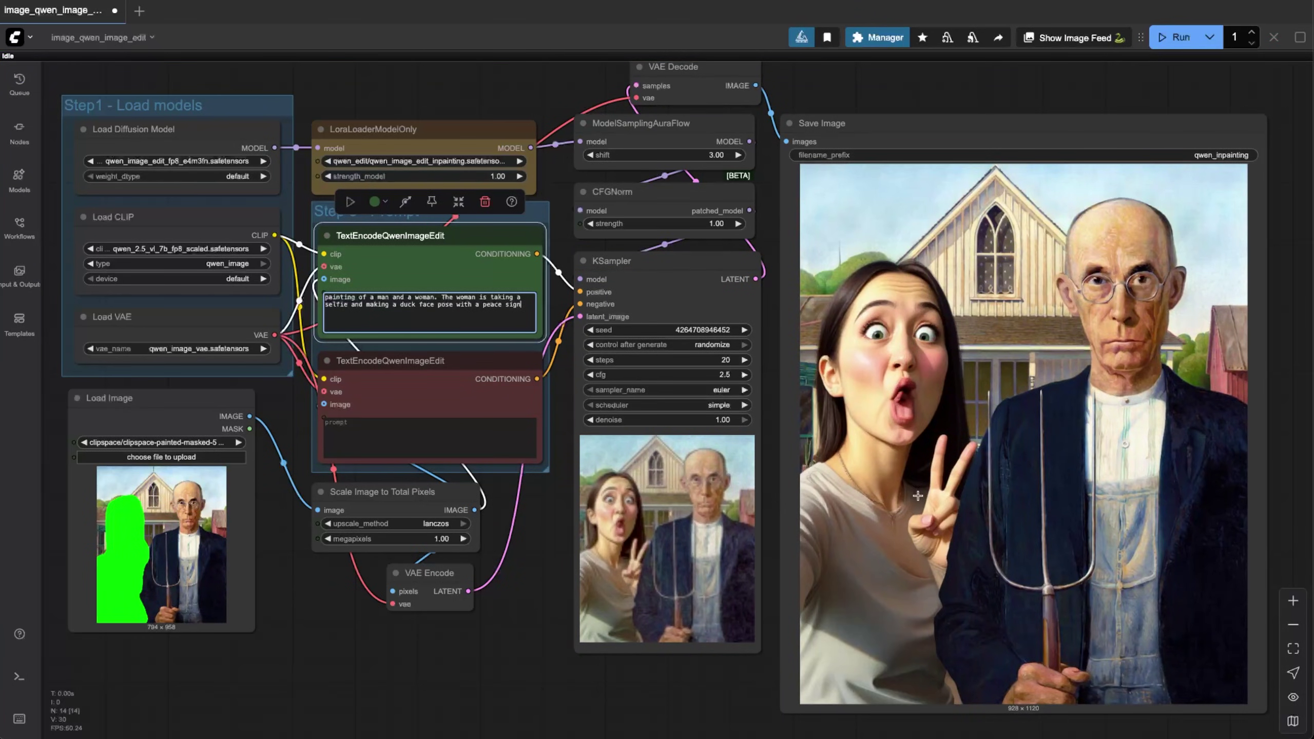
Step: Reopen American Gothic in MaskEditor and brush green over the pitchfork
{"action": "left_click", "coordinate": [139, 538]}
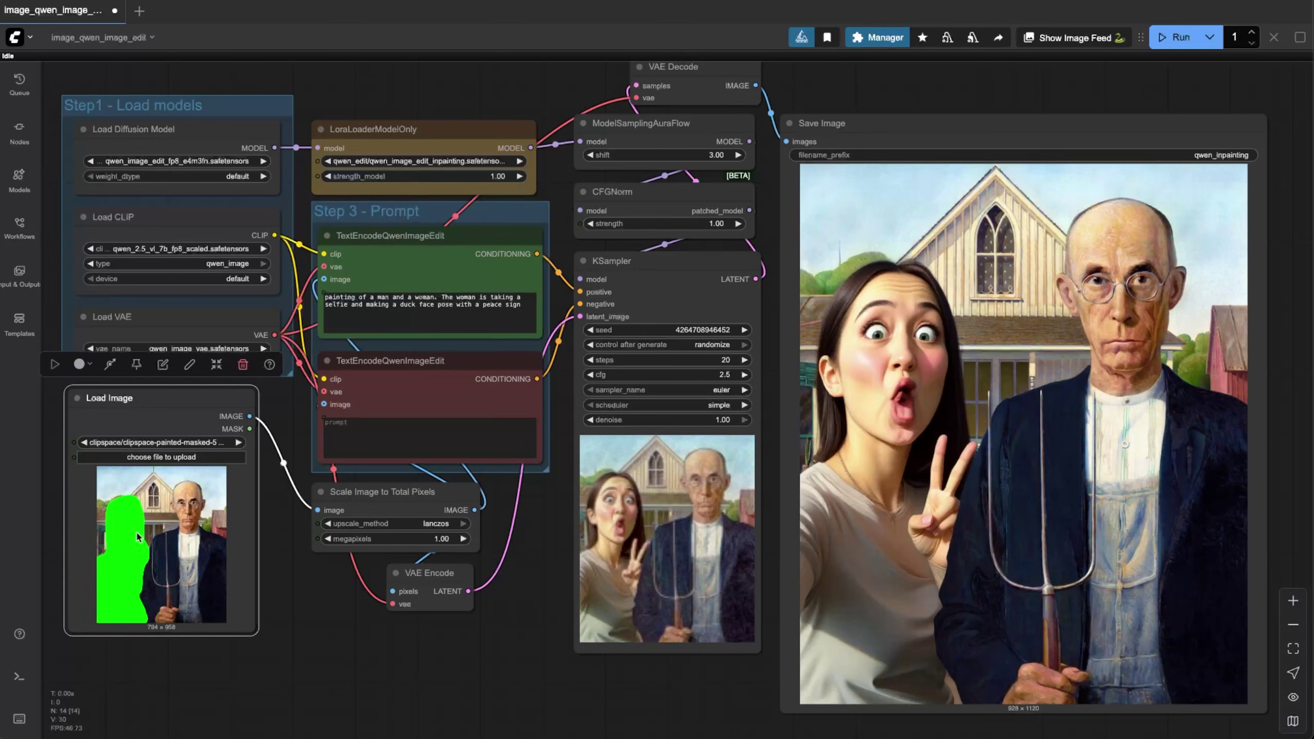
{"action": "right_click", "coordinate": [138, 537]}
{"action": "left_click", "coordinate": [155, 642]}
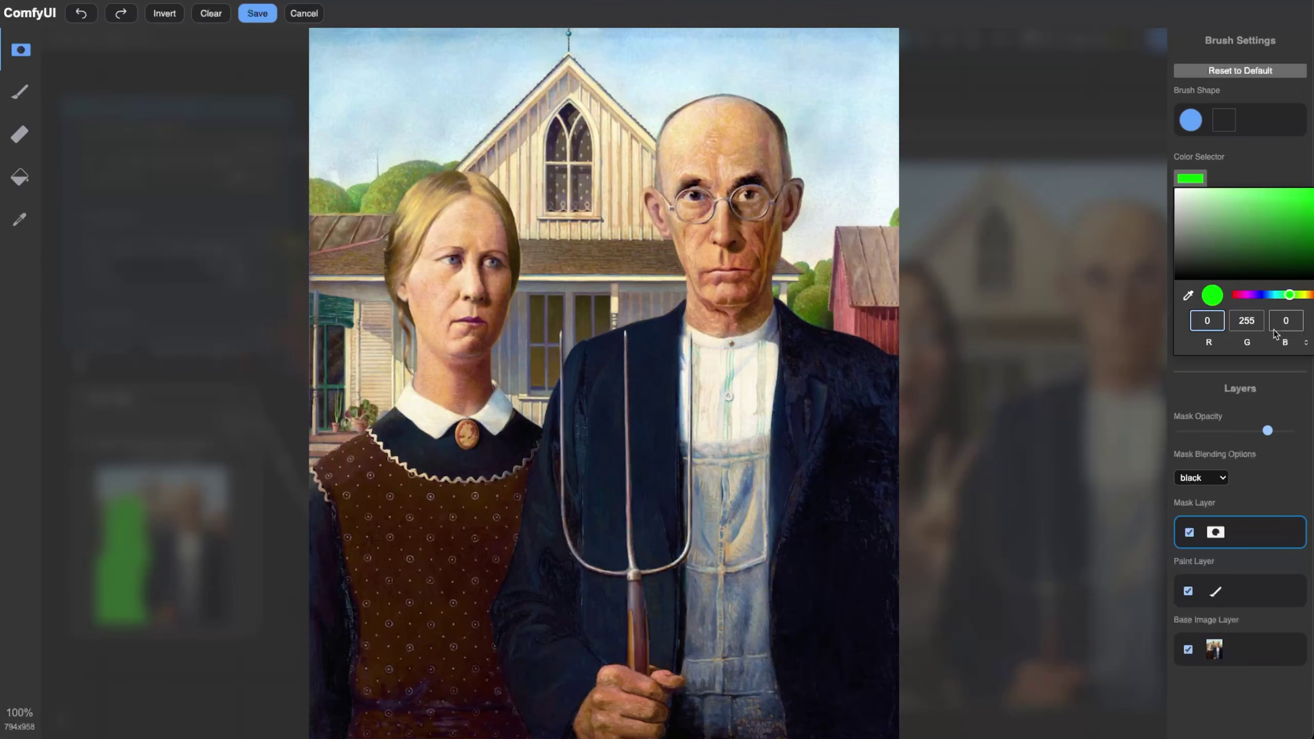
{"action": "key", "text": "b"}
{"action": "mouse_move", "coordinate": [610, 564]}
{"action": "left_mouse_down"}
{"action": "mouse_move", "coordinate": [622, 528]}
{"action": "mouse_move", "coordinate": [616, 637]}
{"action": "left_mouse_up"}
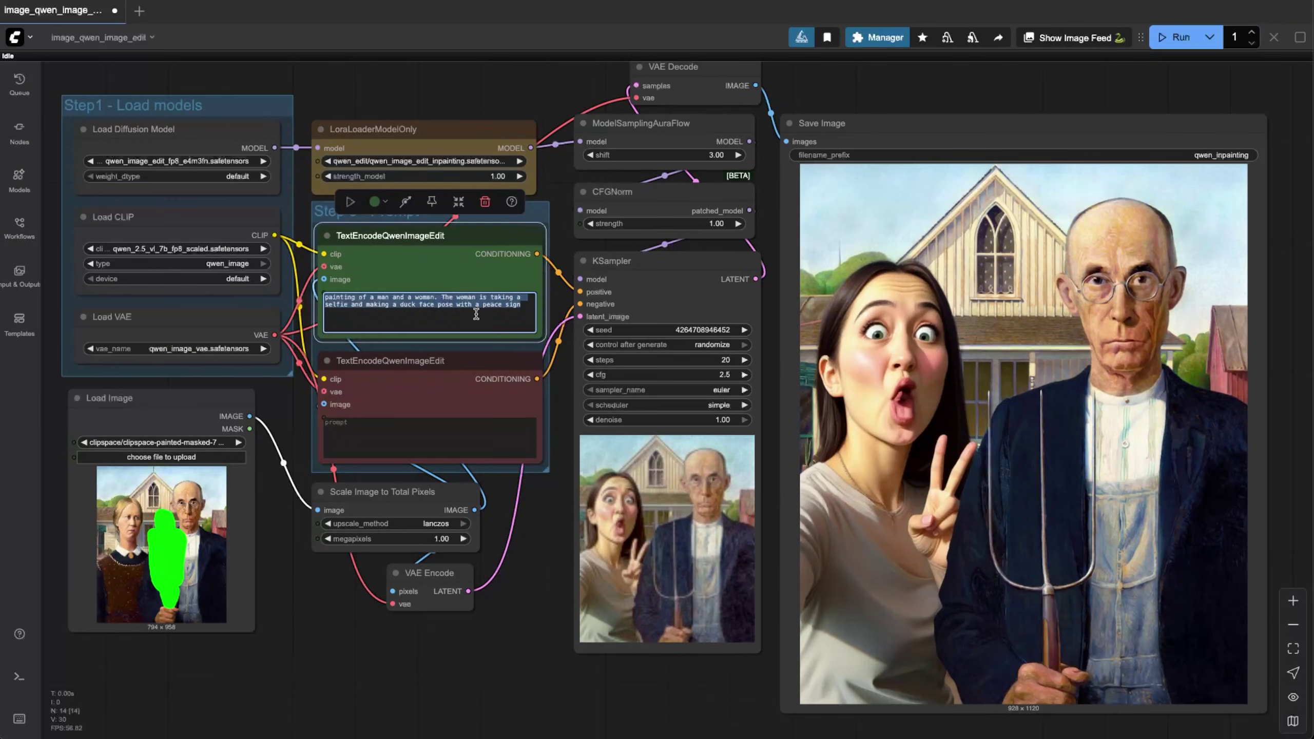
Step: Run with the prompt 'painting of a man holding a yellow lightsaber'
{"action": "type", "text": "painting of a m"}
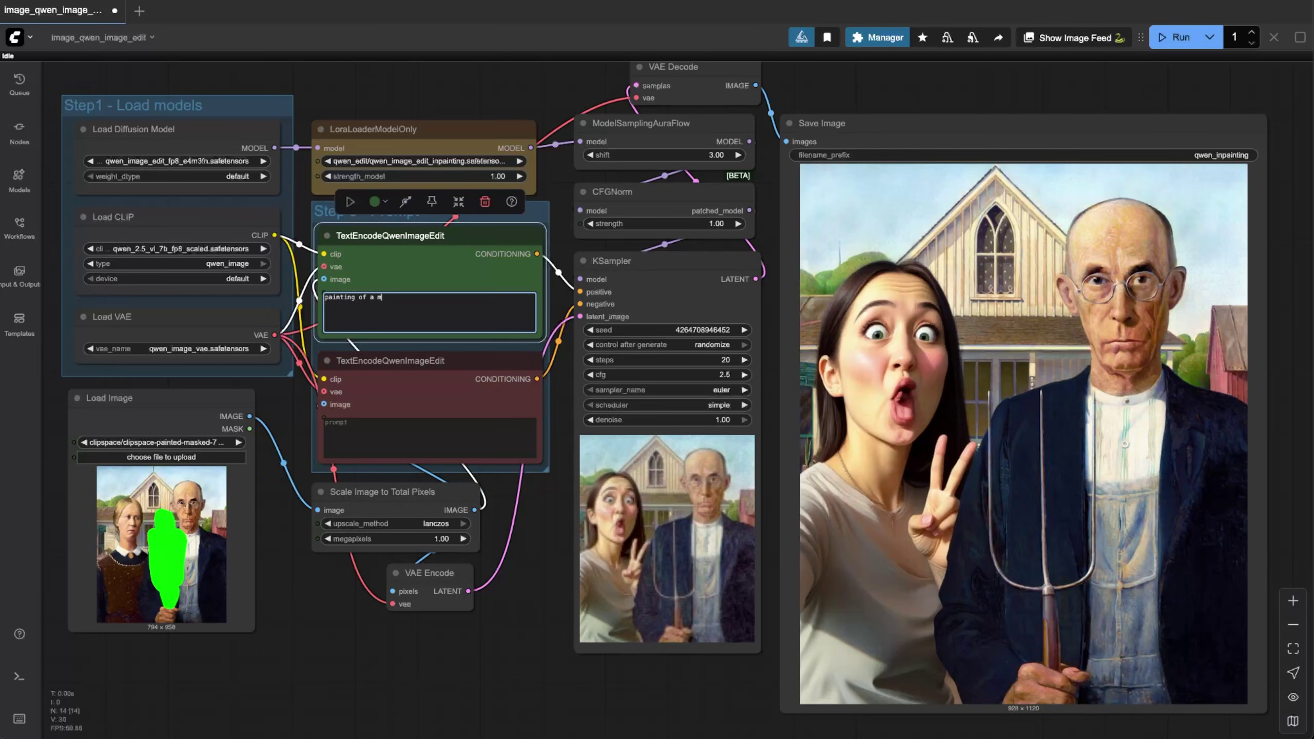
{"action": "type", "text": "ding a yellow"}
{"action": "key", "text": "ctrl+Return"}
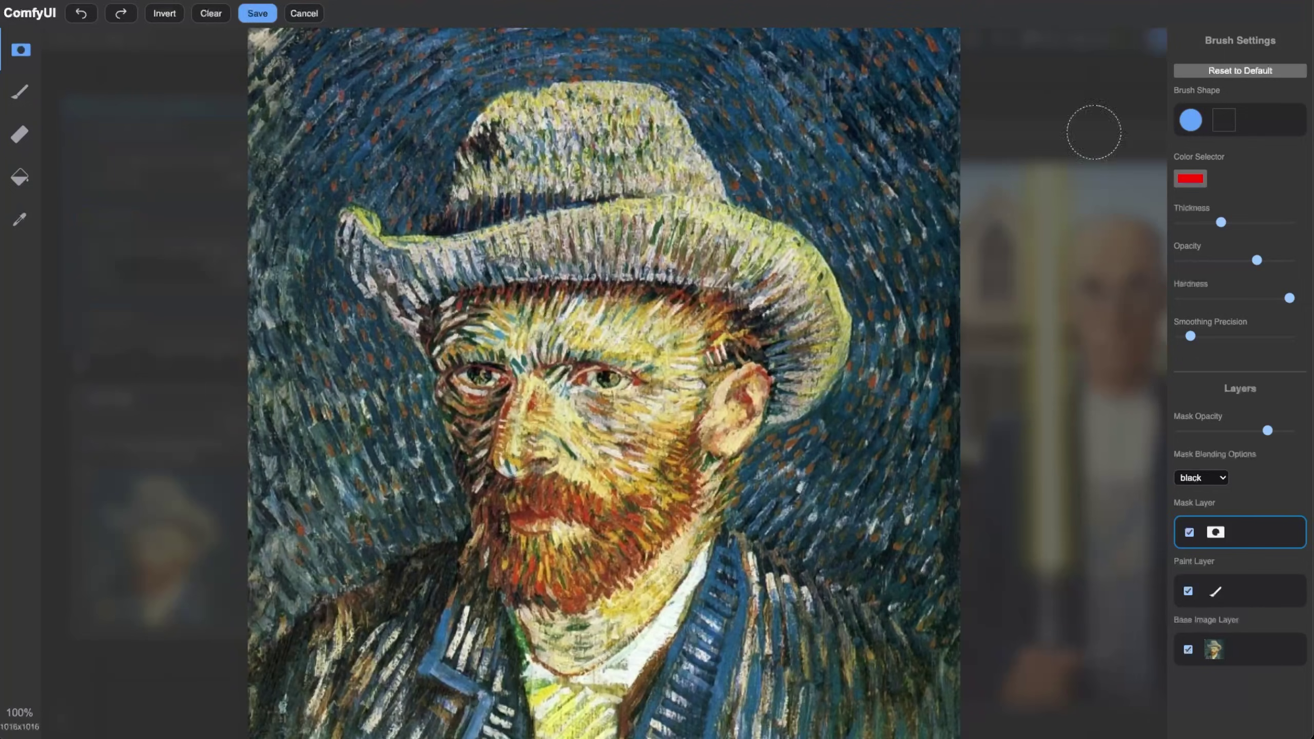
Step: Brush green over Van Gogh's hat and save the mask
{"action": "left_click", "coordinate": [1190, 178]}
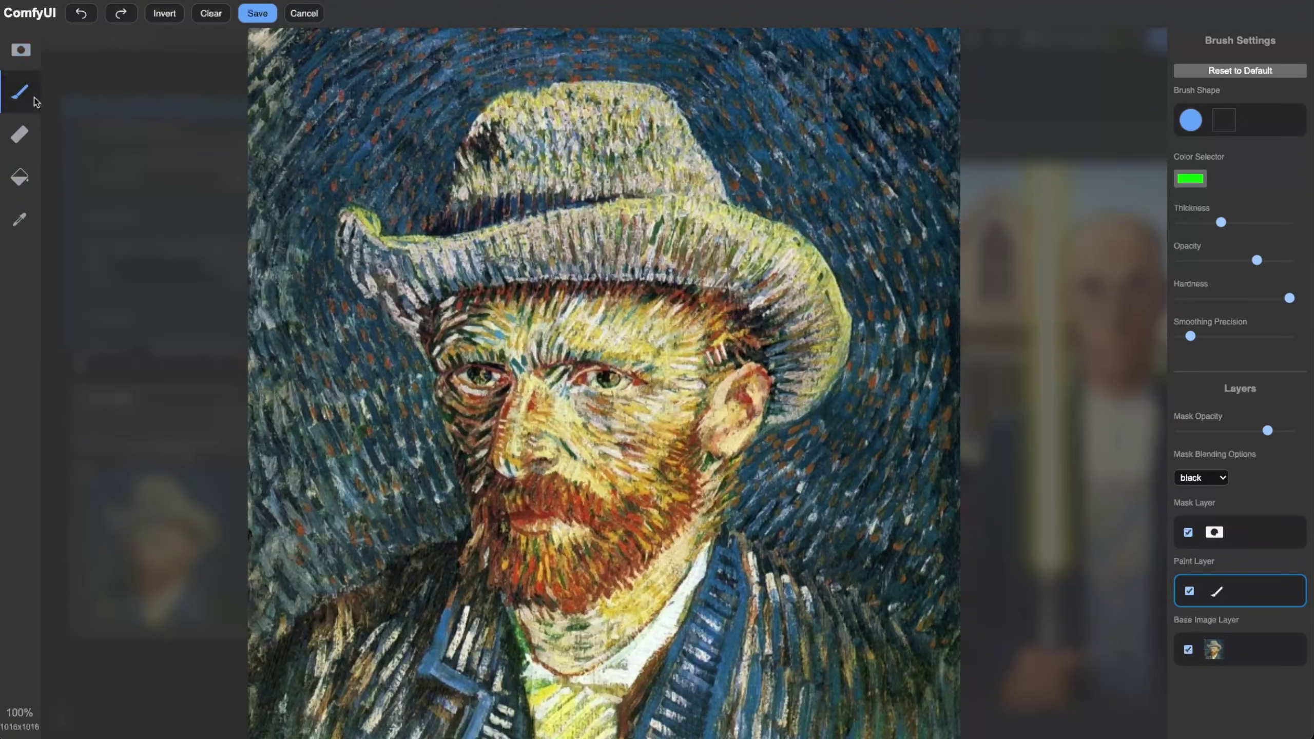
{"action": "mouse_move", "coordinate": [404, 321]}
{"action": "left_mouse_down"}
{"action": "mouse_move", "coordinate": [595, 268]}
{"action": "mouse_move", "coordinate": [636, 109]}
{"action": "mouse_move", "coordinate": [616, 185]}
{"action": "left_mouse_up"}
{"action": "left_click", "coordinate": [257, 13]}
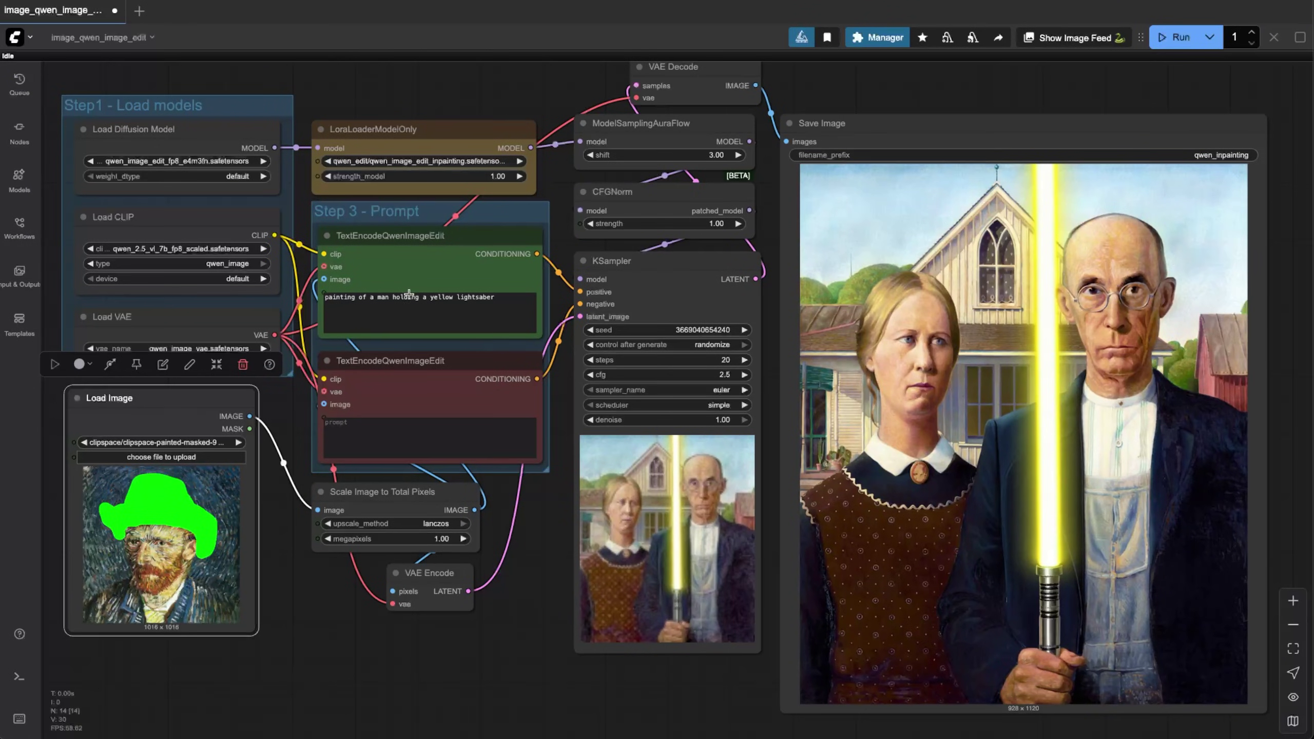
Step: Run with the prompt 'painting of a man that is bald. High detail brush strokes'
{"action": "key", "text": "ctrl+shift+Left"}
{"action": "key", "text": "ctrl+shift+Left"}
{"action": "key", "text": "ctrl+shift+Left"}
{"action": "key", "text": "ctrl+shift+Left"}
{"action": "key", "text": "ctrl+shift+Left"}
{"action": "key", "text": "ctrl+shift+Left"}
{"action": "key", "text": "ctrl+shift+Right"}
{"action": "key", "text": "ctrl+shift+Right"}
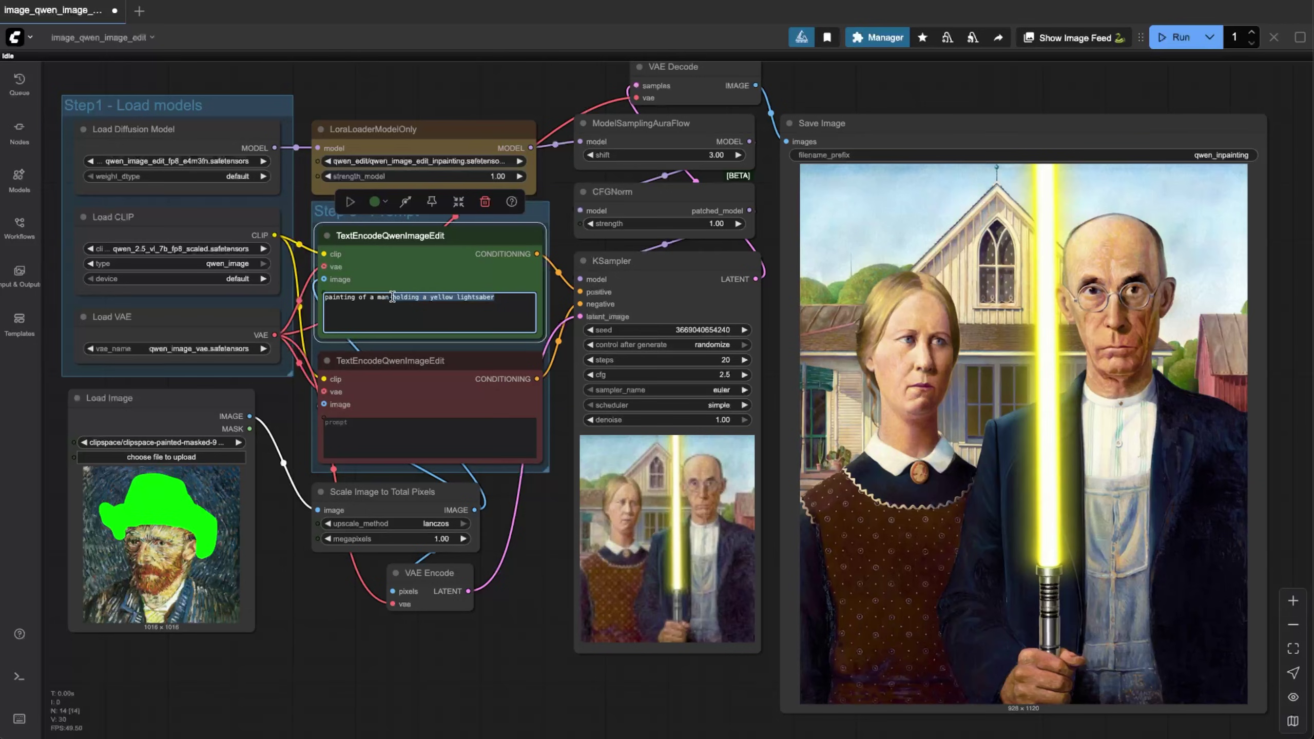
{"action": "type", "text": "ting of a man that is"}
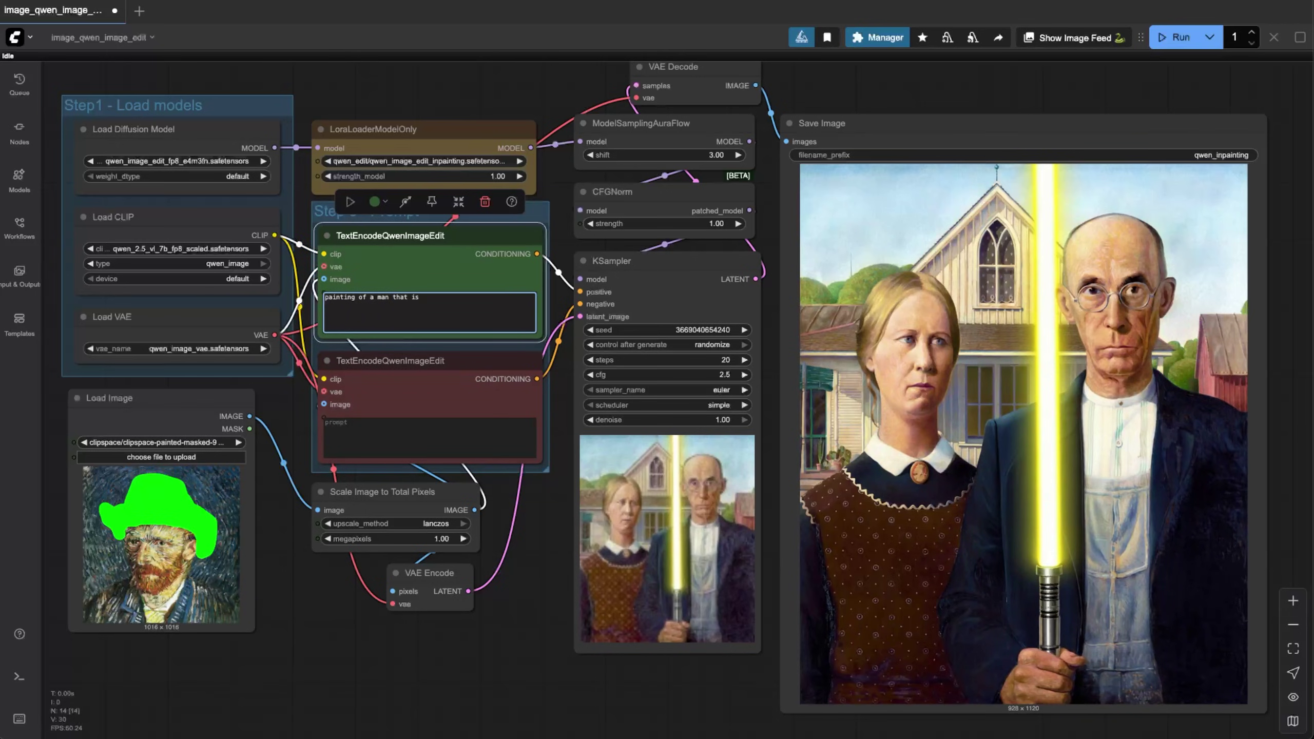
{"action": "type", "text": " bald. High detail brush strokes"}
{"action": "key", "text": "ctrl+Return"}
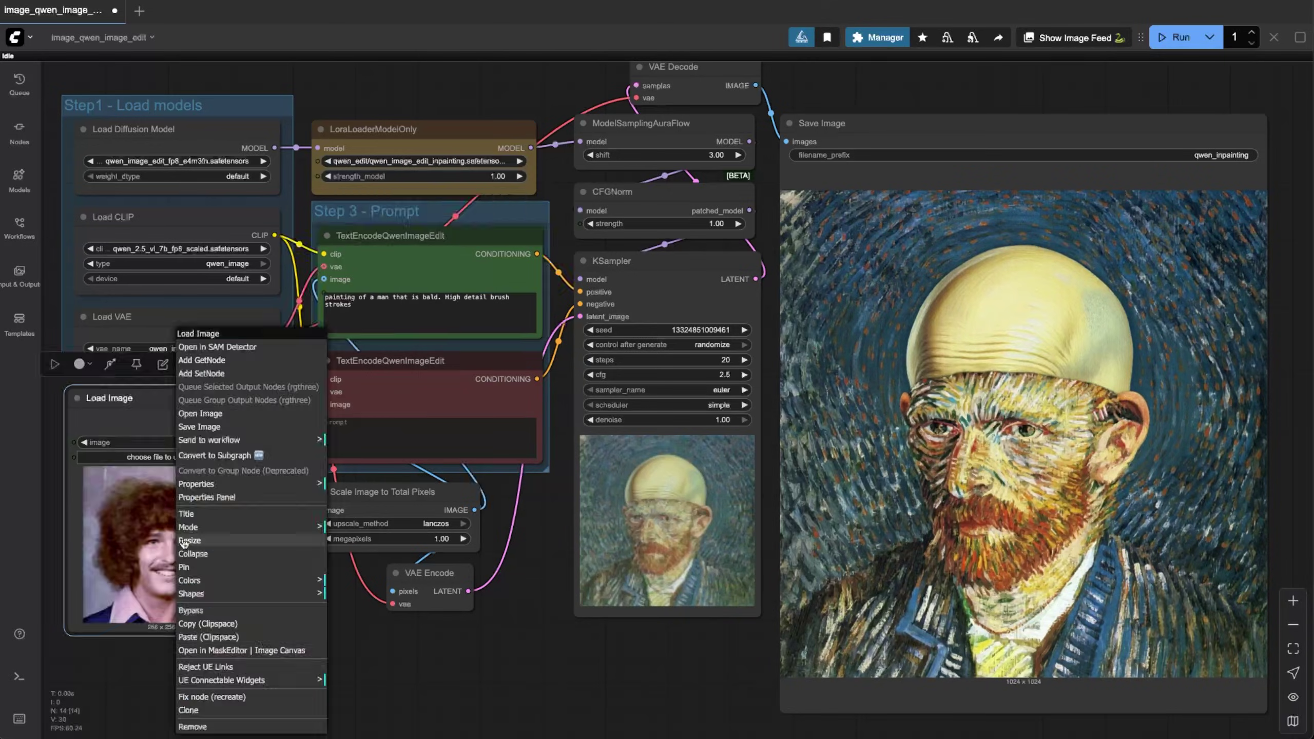
Step: Open the curly-haired photo in MaskEditor, paint the hair green on the paint layer, and save
{"action": "left_click", "coordinate": [236, 349]}
{"action": "left_click", "coordinate": [1240, 591]}
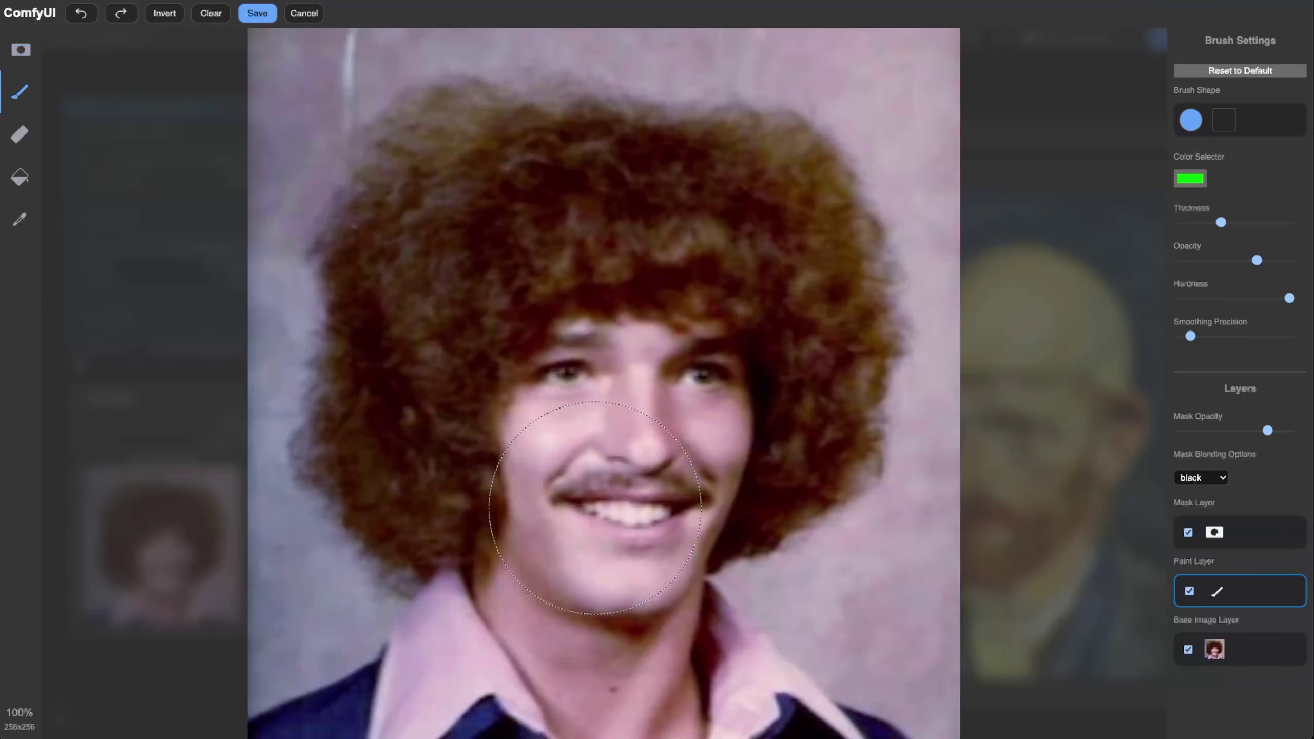
{"action": "mouse_move", "coordinate": [414, 135]}
{"action": "left_mouse_down"}
{"action": "mouse_move", "coordinate": [792, 241]}
{"action": "mouse_move", "coordinate": [774, 446]}
{"action": "mouse_move", "coordinate": [804, 454]}
{"action": "mouse_move", "coordinate": [445, 584]}
{"action": "mouse_move", "coordinate": [311, 533]}
{"action": "left_mouse_up"}
{"action": "left_click", "coordinate": [257, 13]}
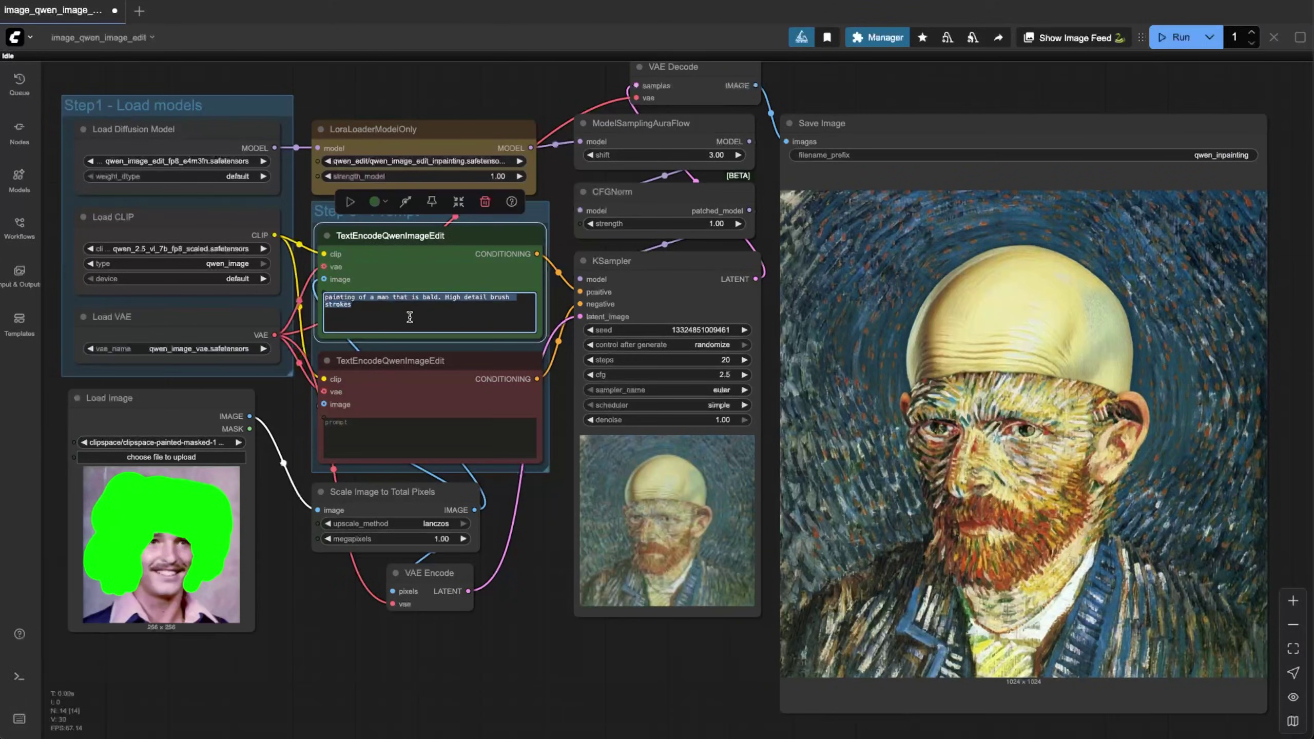
Step: Run with 'photo of a man wearing a fedora', then rewrite the prompt to 'bald with a mullet'
{"action": "type", "text": "photo of a m"}
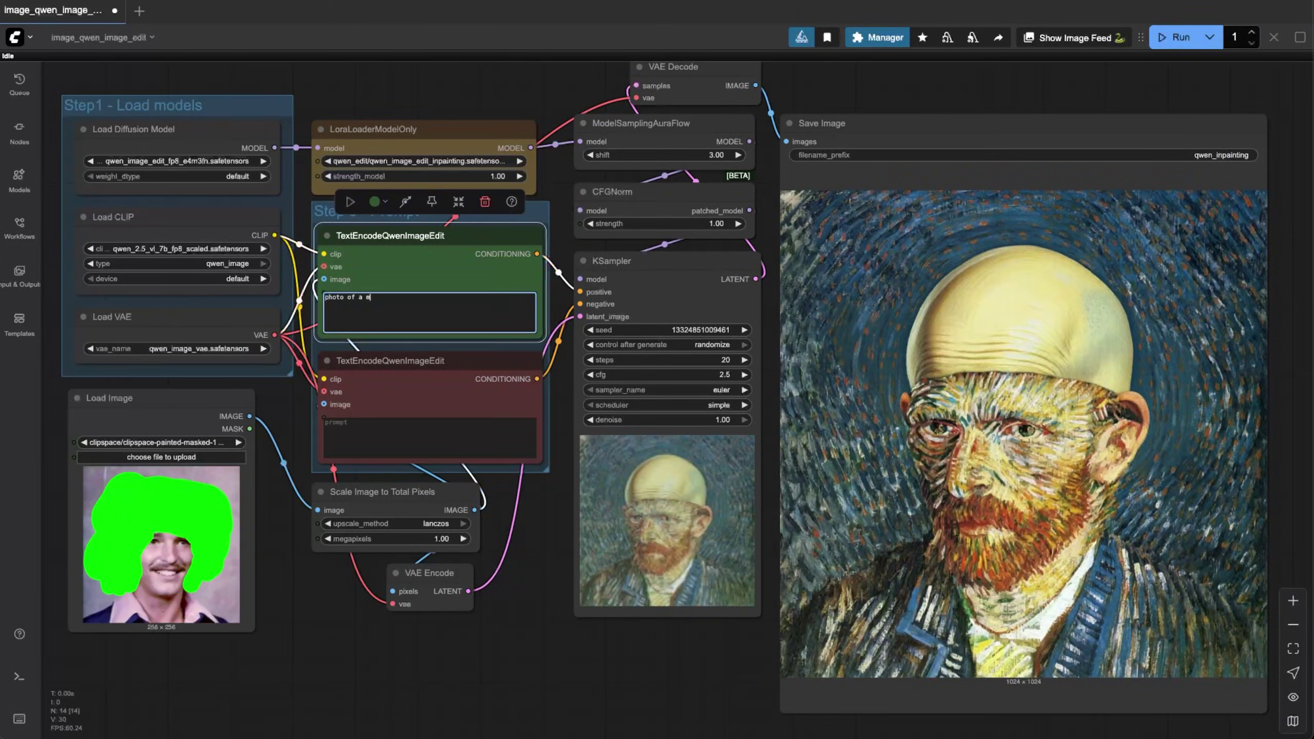
{"action": "type", "text": "an wearing a fedora"}
{"action": "key", "text": "ctrl+Return"}
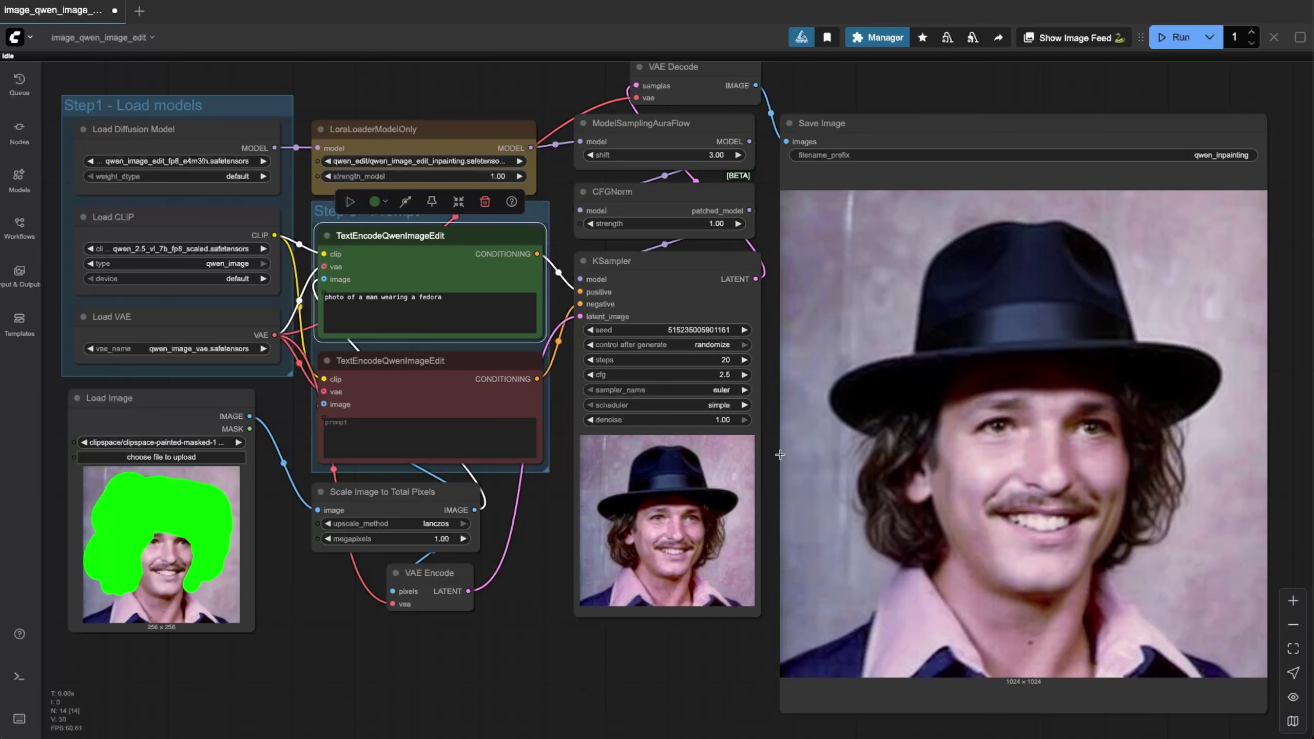
{"action": "scroll", "coordinate": [688, 396], "scroll_direction": "up", "scroll_amount": 2}
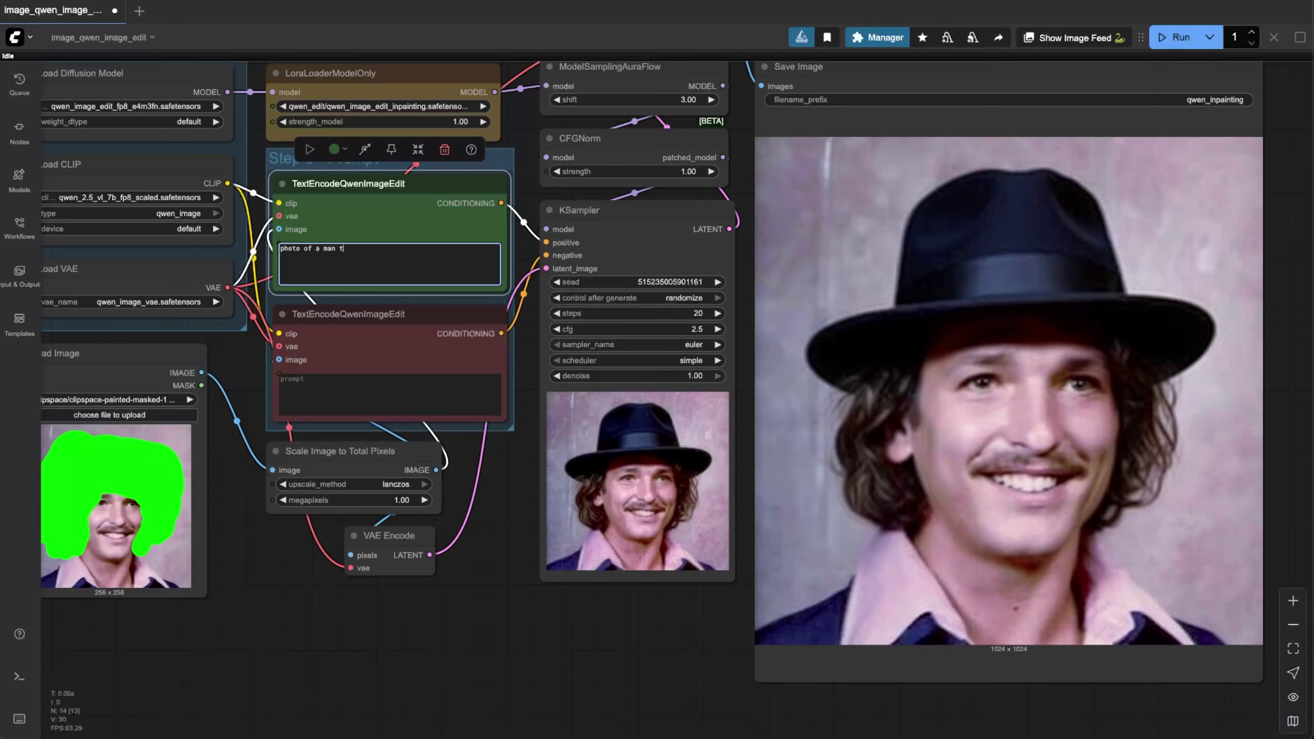
{"action": "type", "text": "hat is bald with a mullet"}
Step: Queue the run with the prompt 'photo of a man that is bald with a mullet'
{"action": "key", "text": "ctrl+Return"}
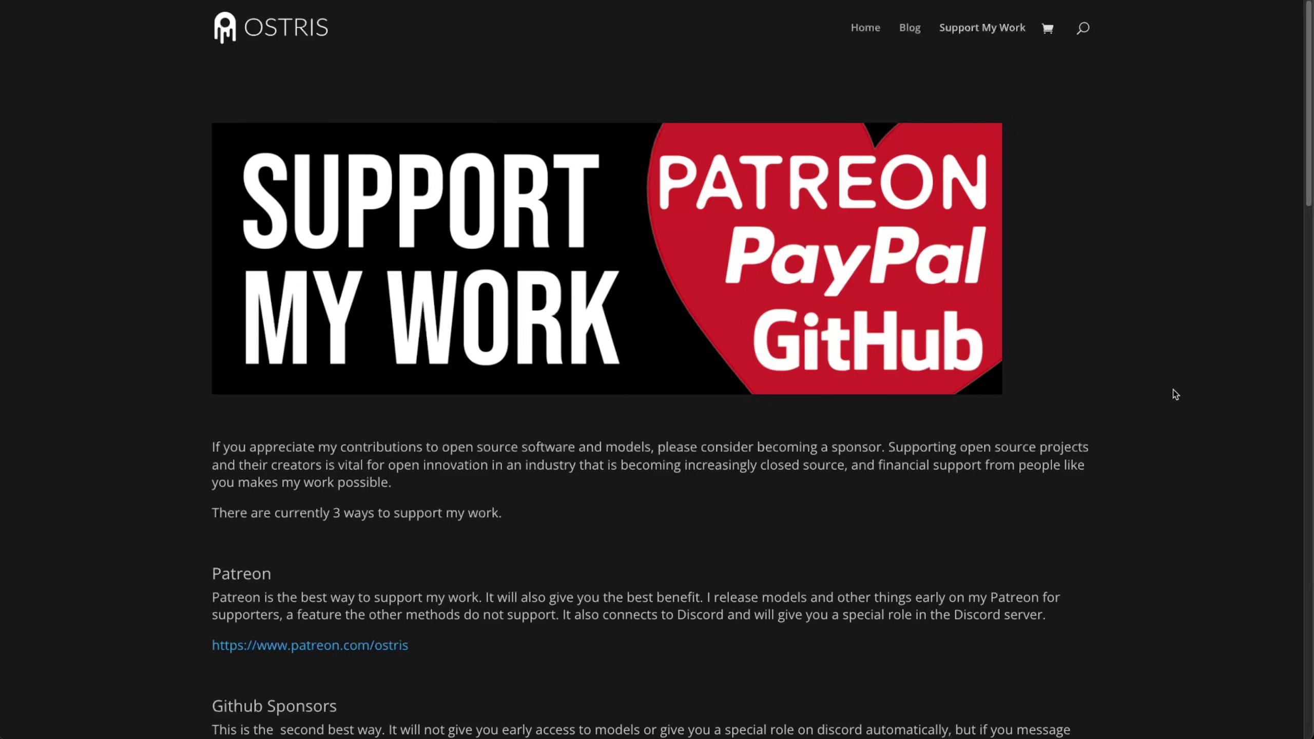
{"action": "scroll", "coordinate": [1174, 393], "scroll_direction": "down", "scroll_amount": 5}
{"action": "scroll", "coordinate": [1171, 389], "scroll_direction": "down", "scroll_amount": 7}
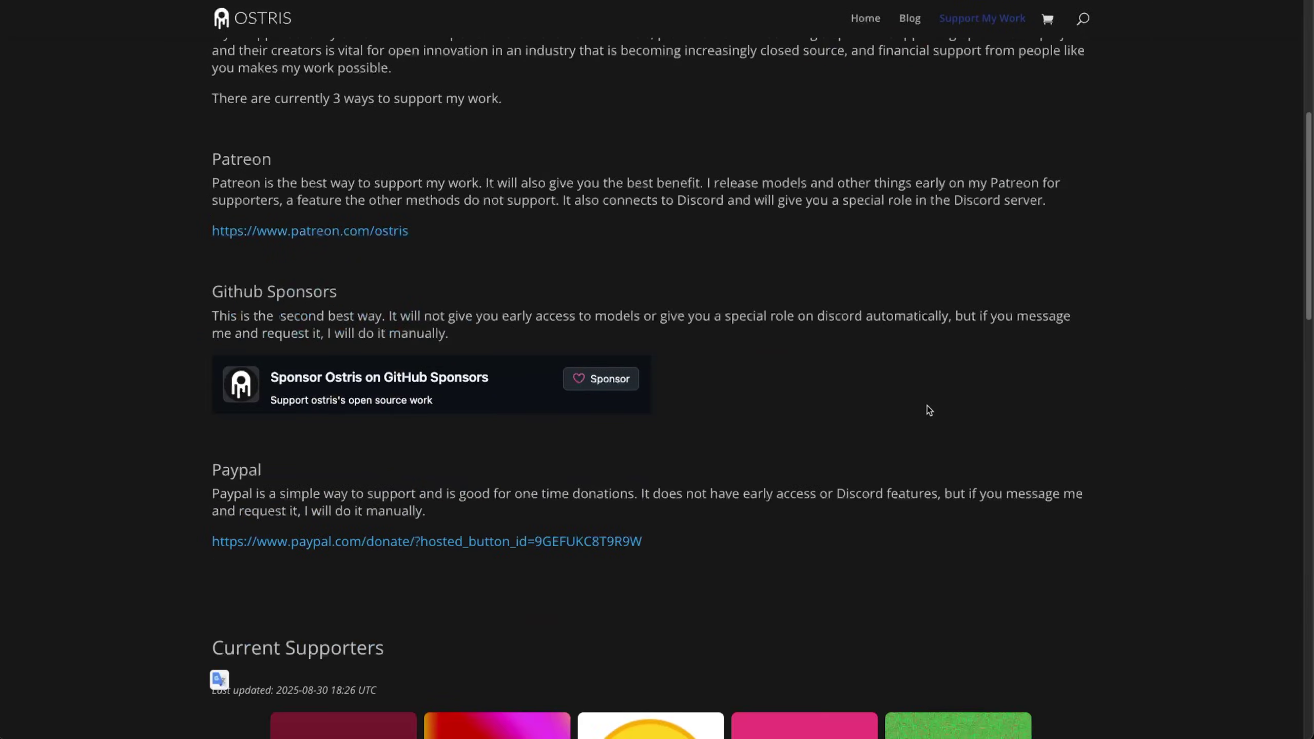
{"action": "scroll", "coordinate": [1213, 446], "scroll_direction": "down", "scroll_amount": 7}
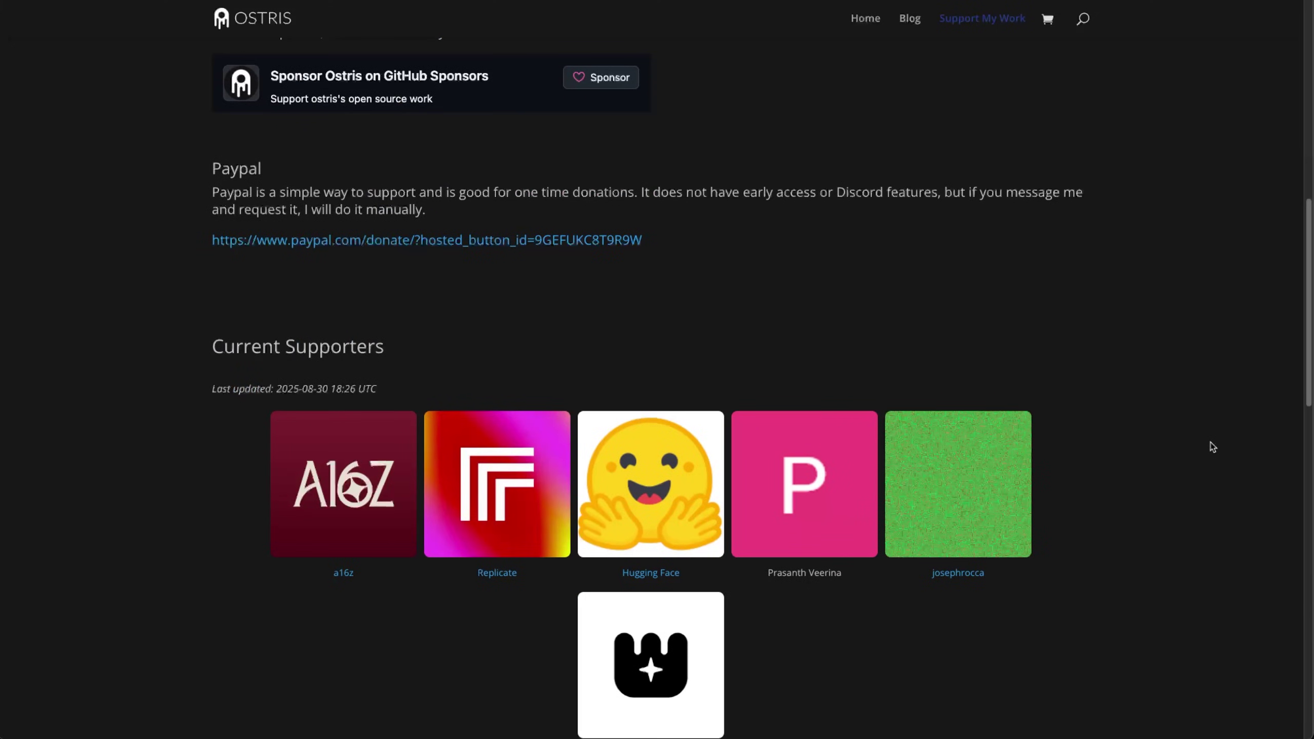
{"action": "scroll", "coordinate": [1210, 464], "scroll_direction": "down", "scroll_amount": 12}
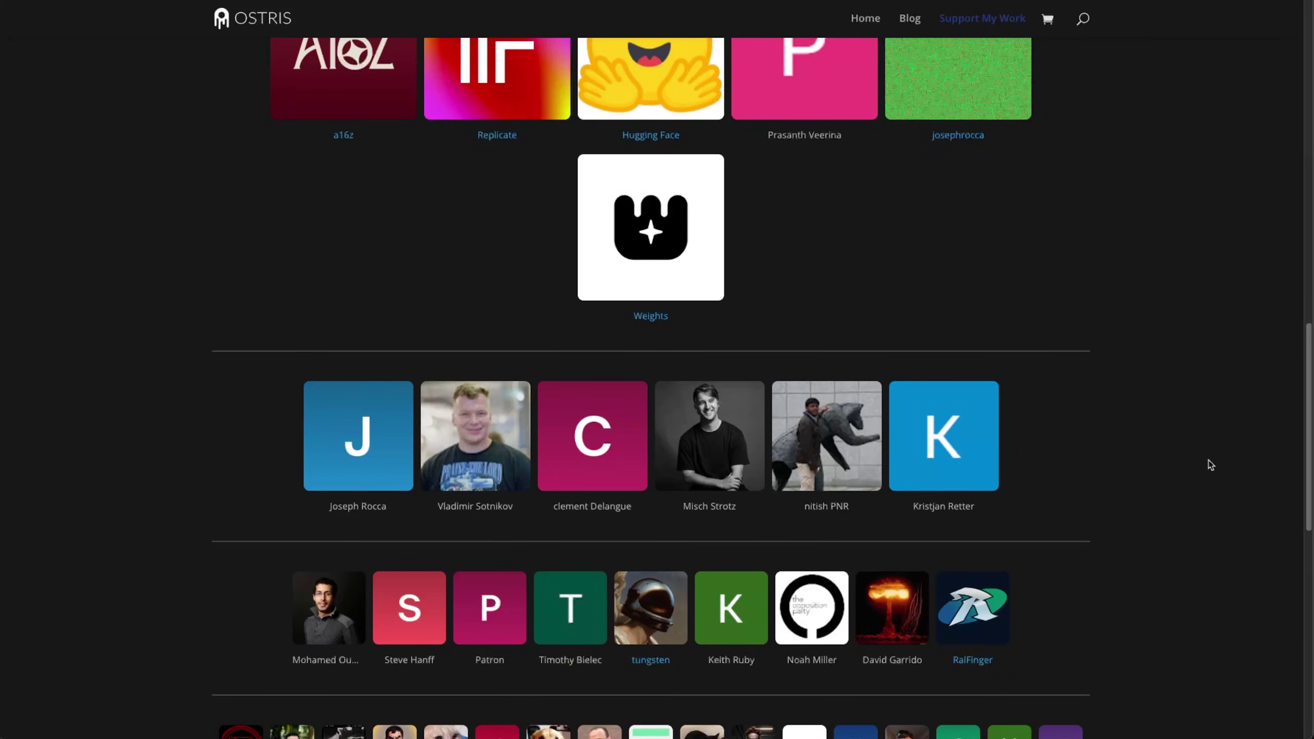
{"action": "scroll", "coordinate": [1211, 465], "scroll_direction": "down", "scroll_amount": 3}
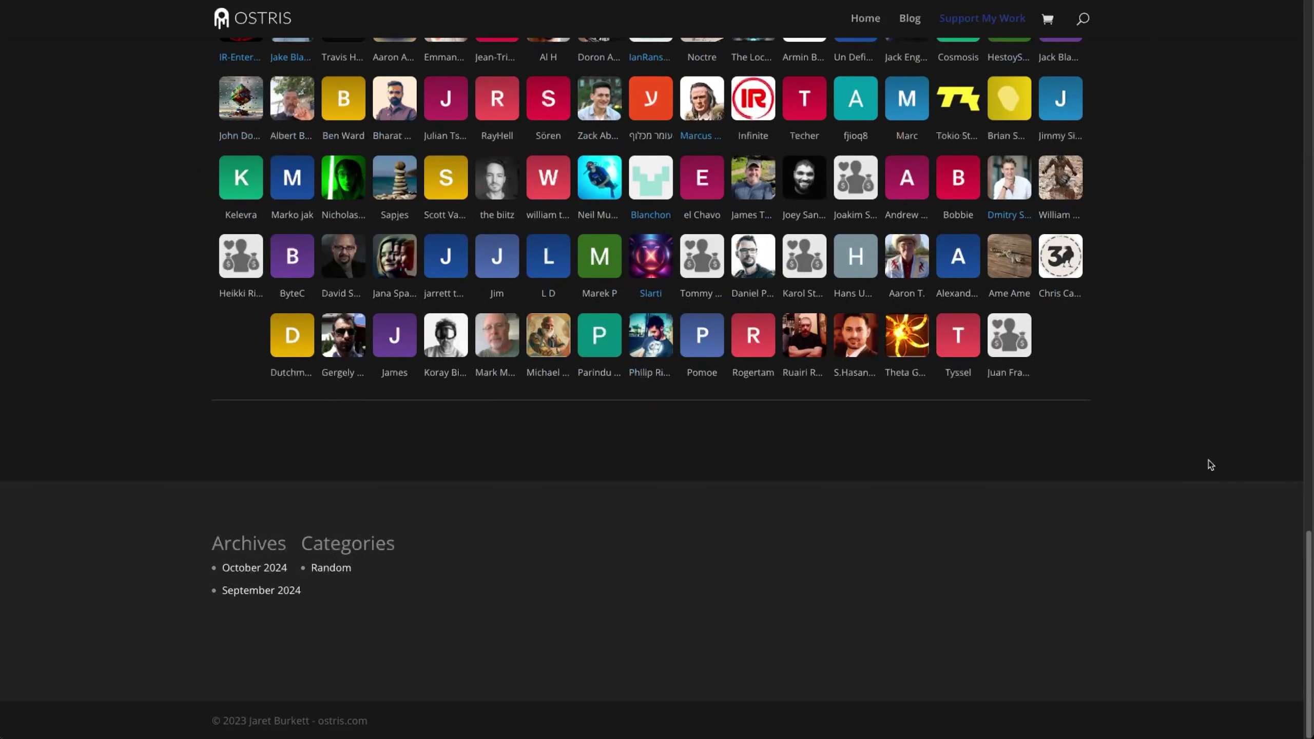
{"action": "key", "text": "Home"}
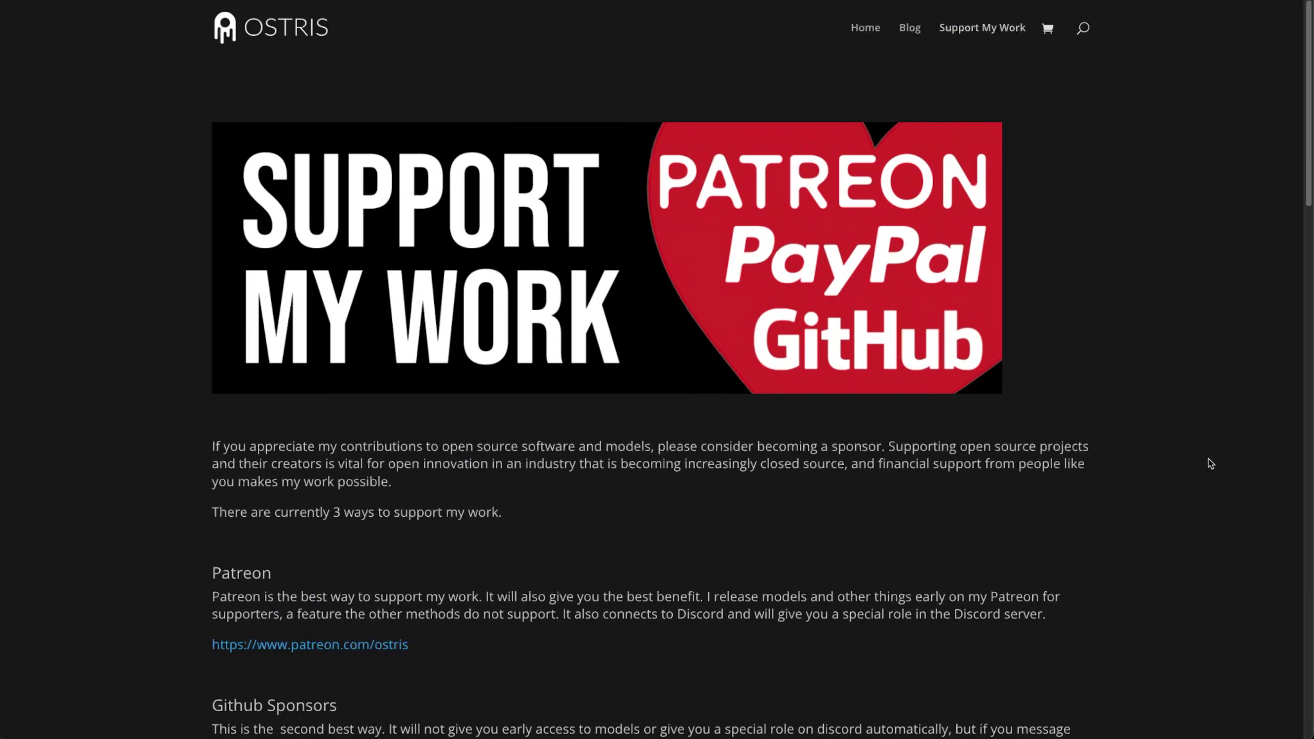